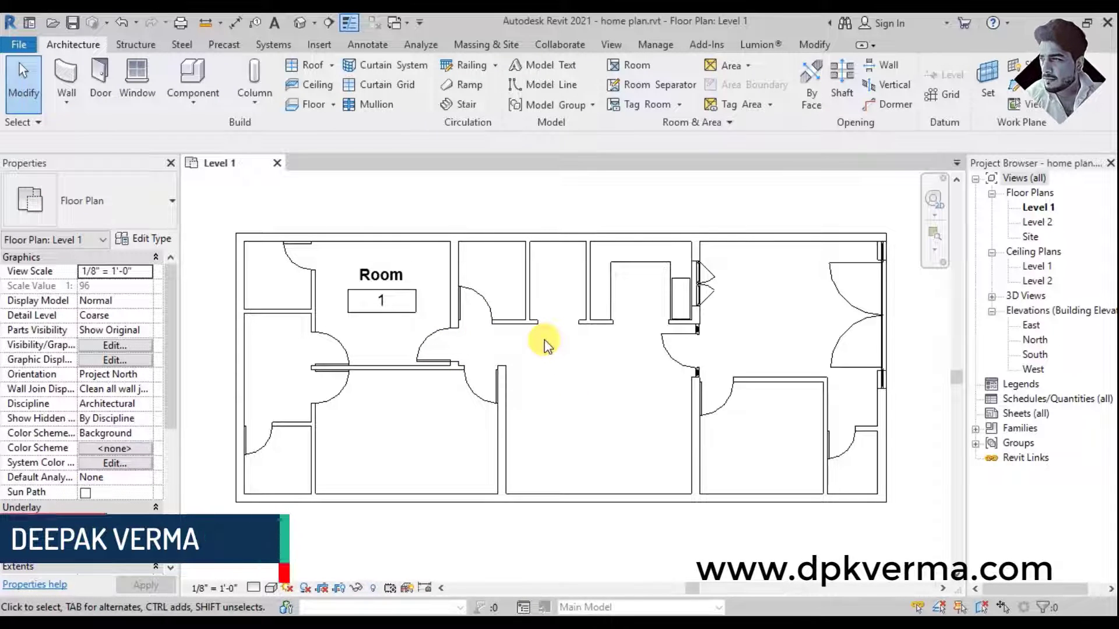
Step: Place a second room, Room 2, in the lower space below Room 1
left_click(624, 63)
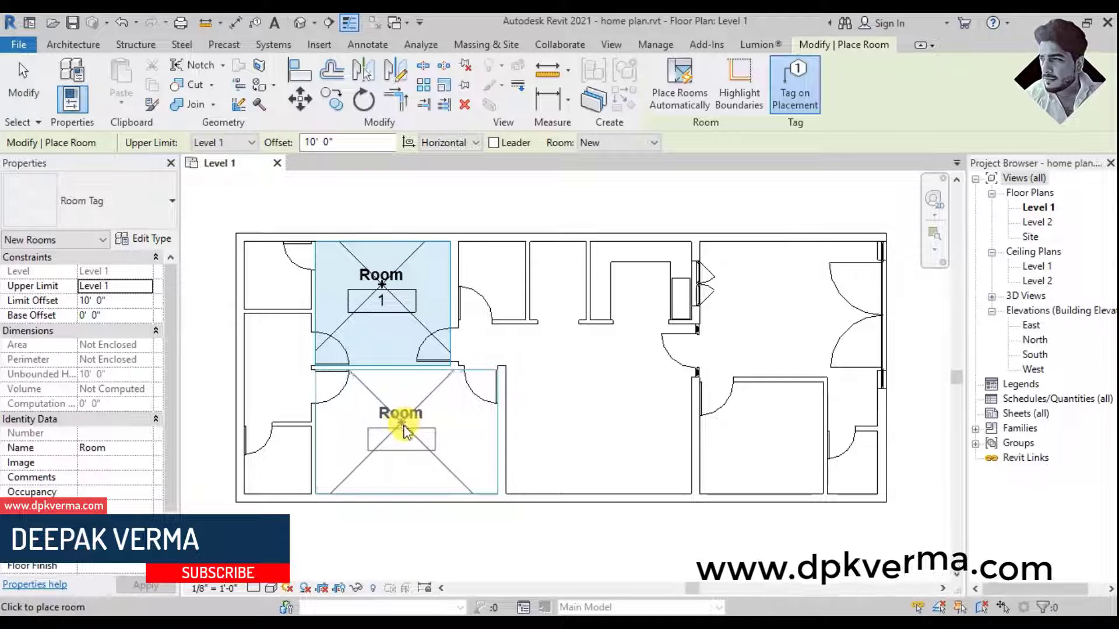
left_click(403, 438)
key("Escape")
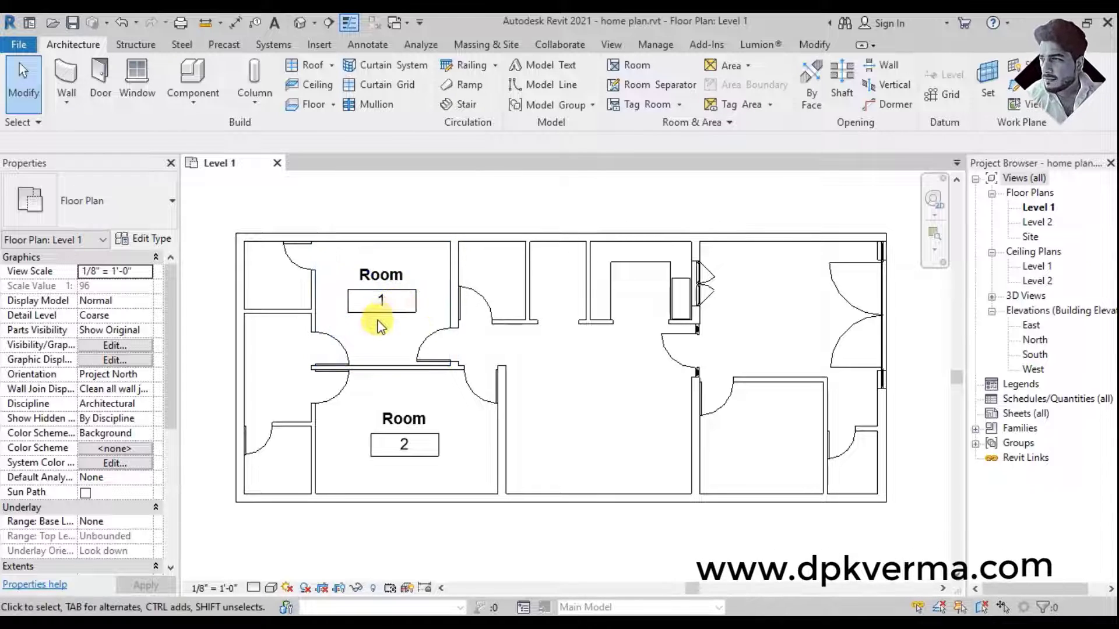
left_click(19, 46)
mouse_move(57, 107)
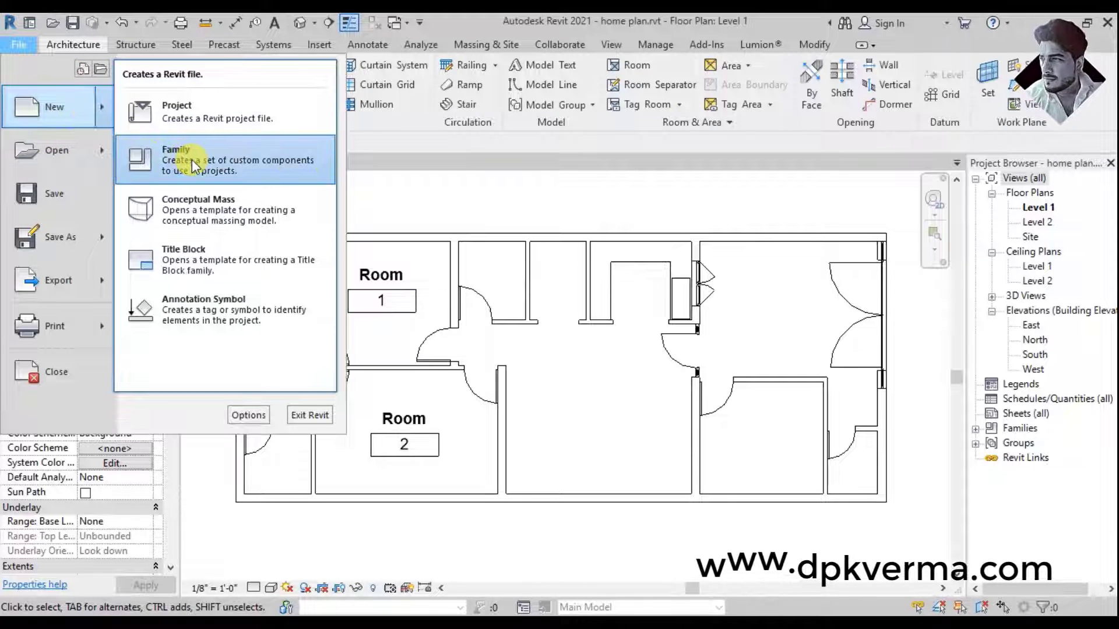
Step: Start a new family from the English-Imperial Annotations template Room Tag.rft
left_click(194, 166)
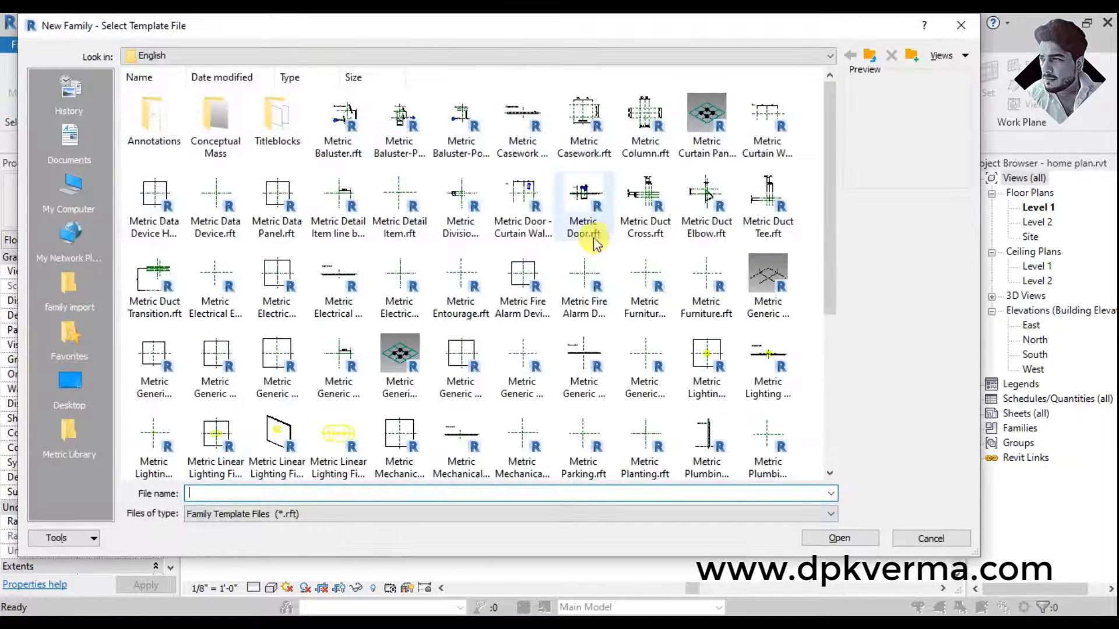
left_click(869, 58)
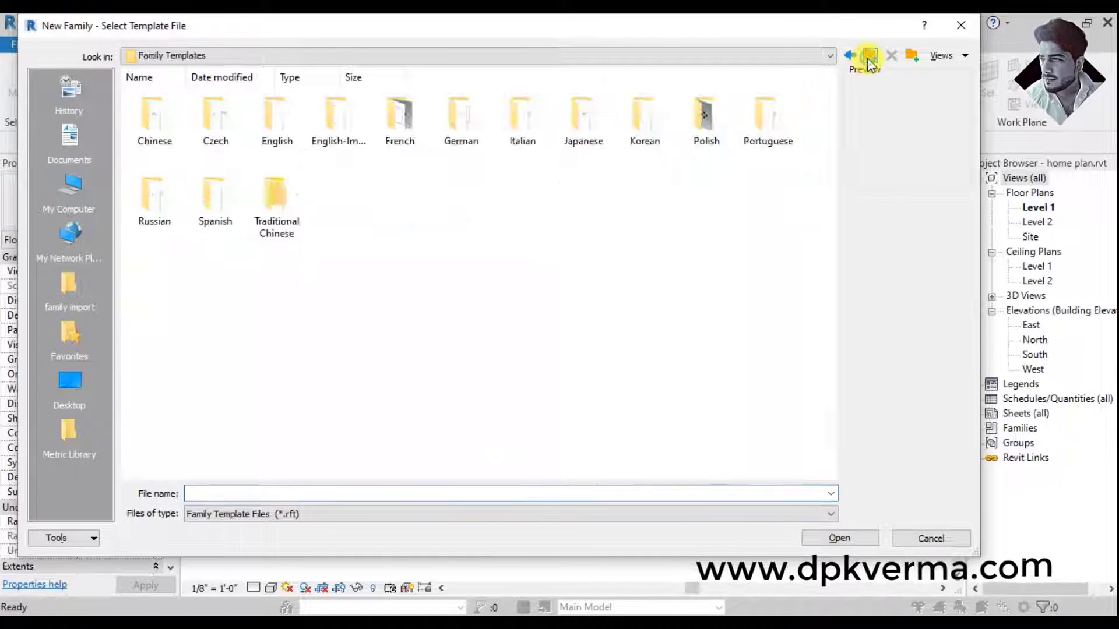
double_click(366, 137)
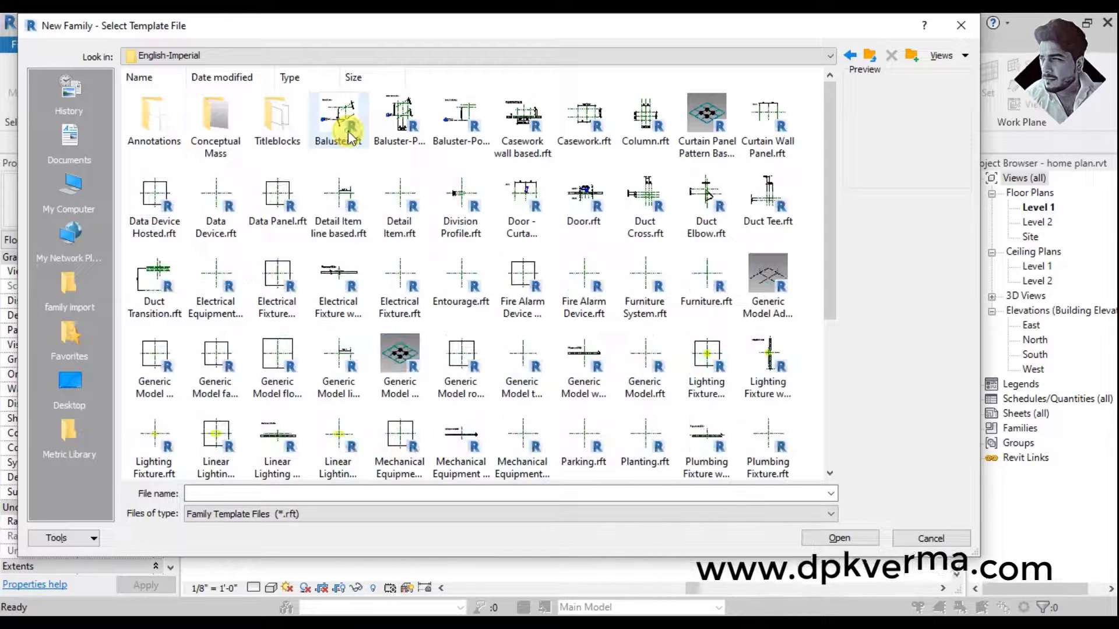
double_click(165, 129)
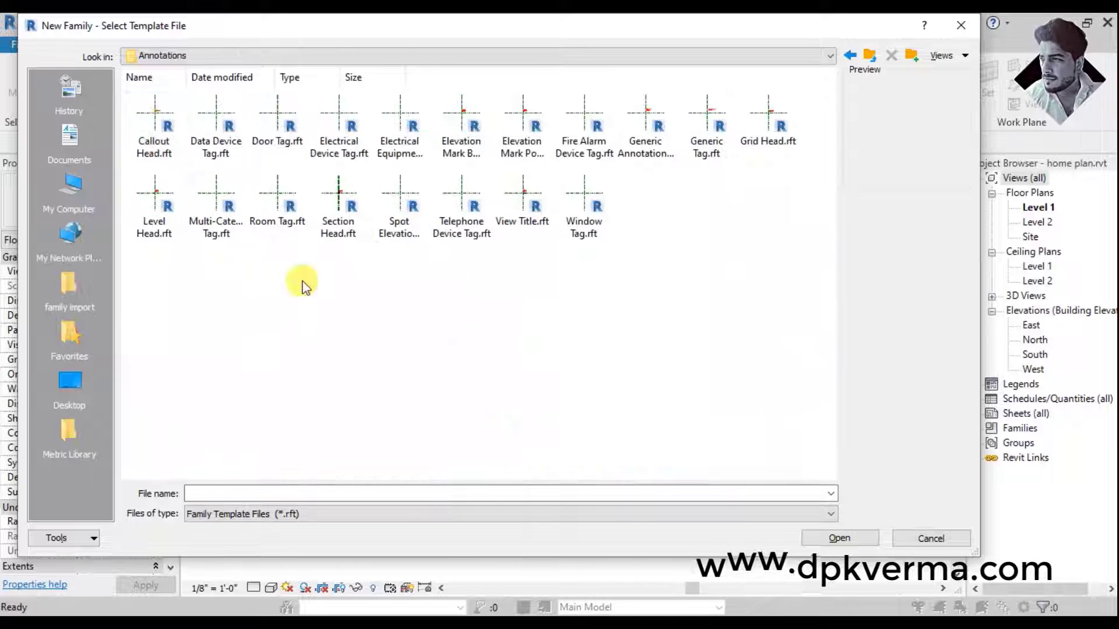
left_click(285, 214)
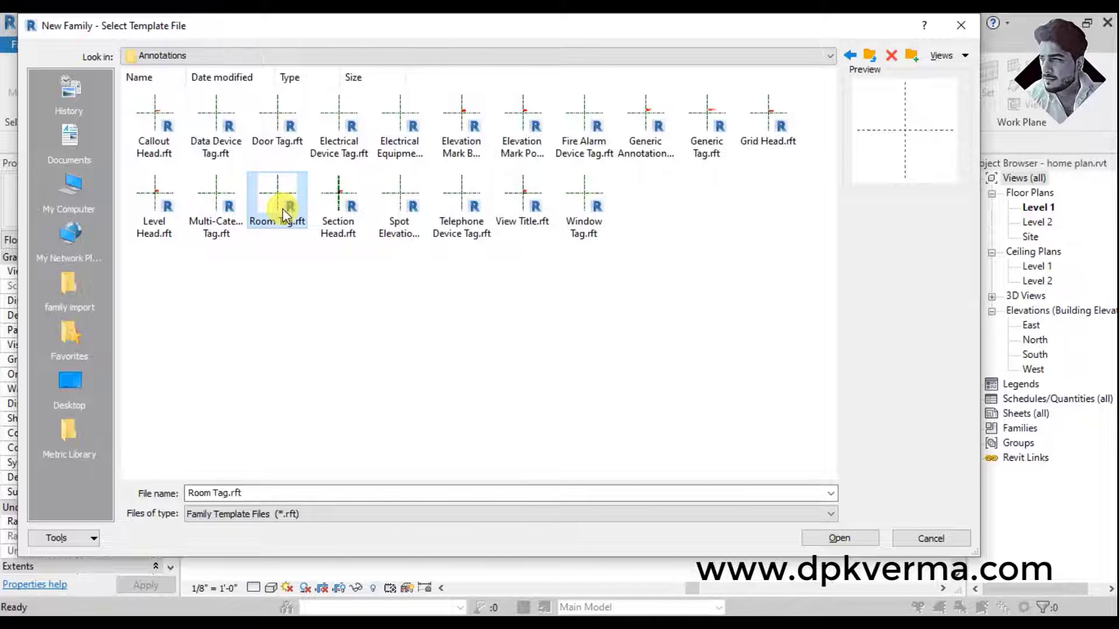
left_click(837, 538)
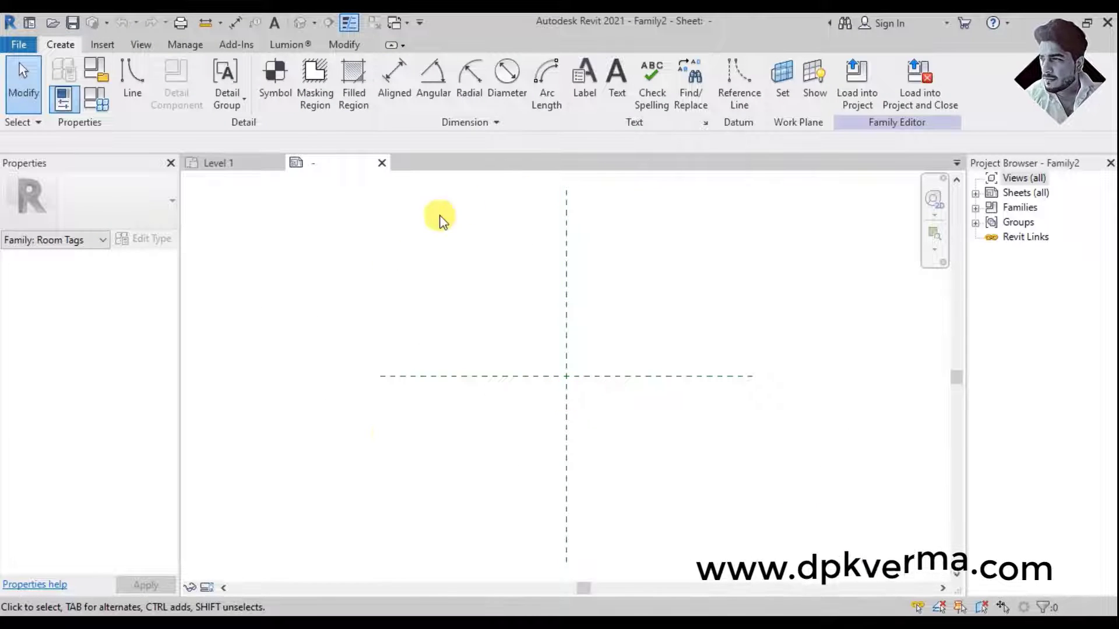
Step: Add a label containing the room Name parameter at the reference planes' crossing
scroll(582, 375, "up", 1)
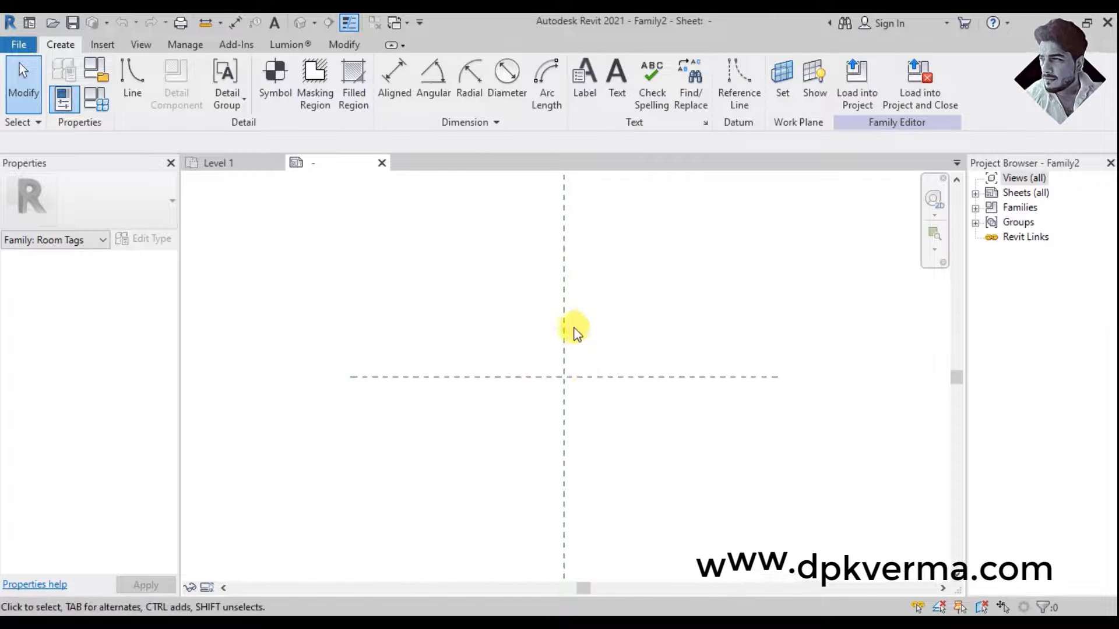
scroll(562, 282, "up", 1)
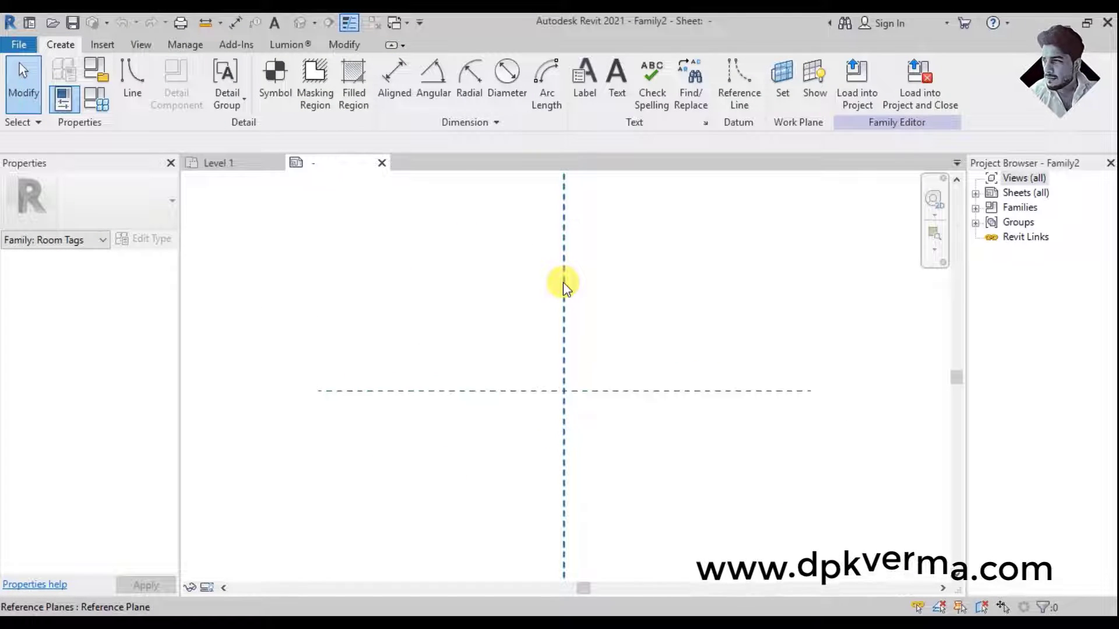
left_click(583, 103)
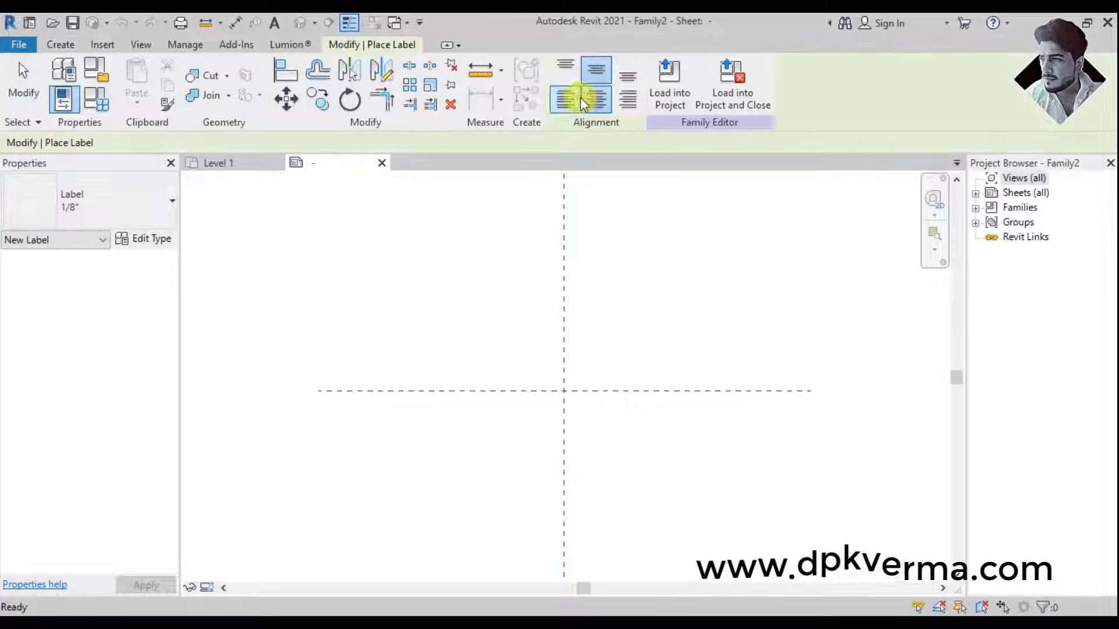
left_click(563, 385)
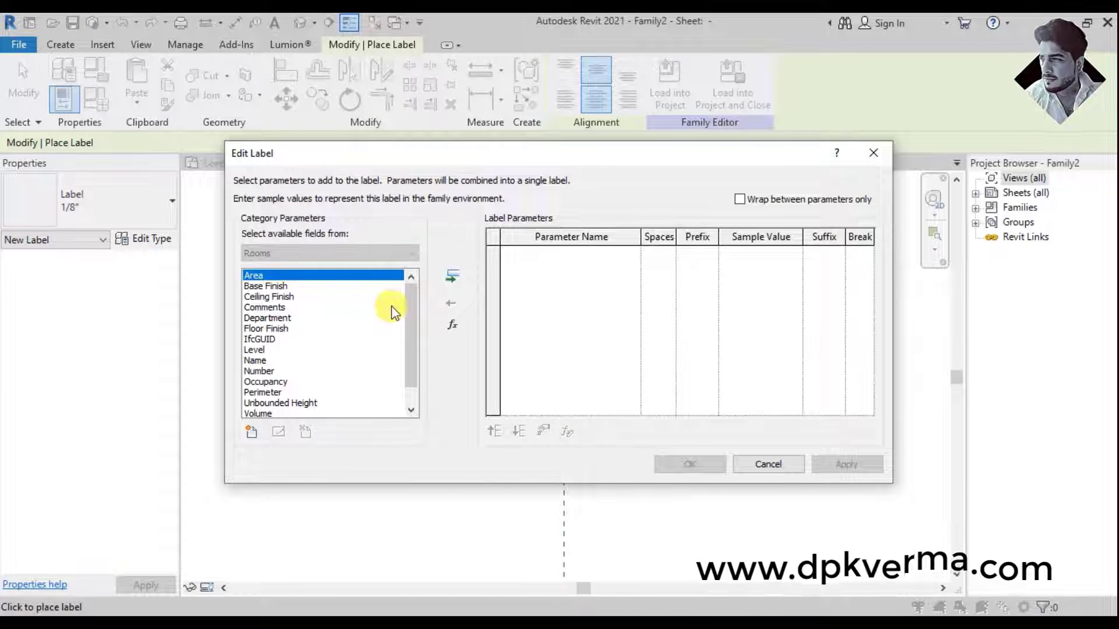
left_click_drag(412, 316, 407, 340)
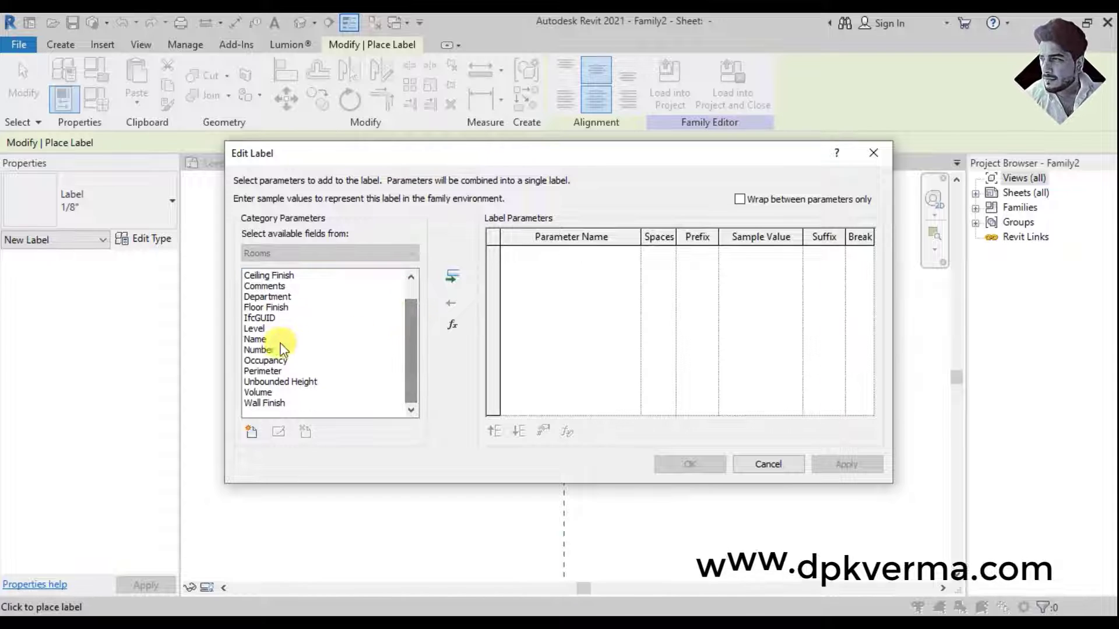
left_click(261, 342)
left_click(451, 280)
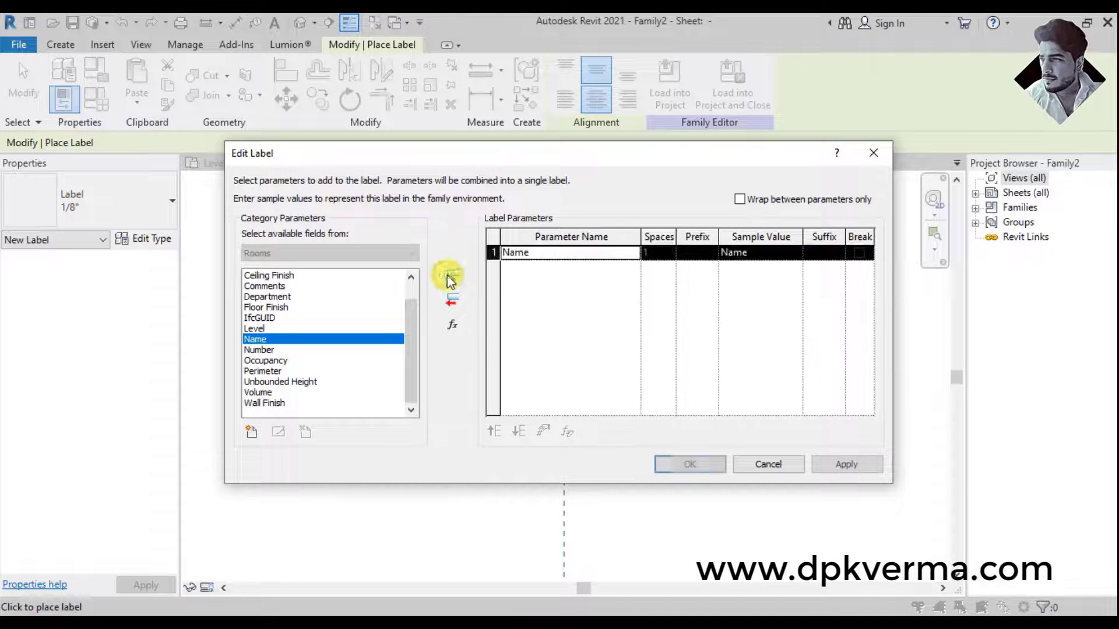
left_click(694, 465)
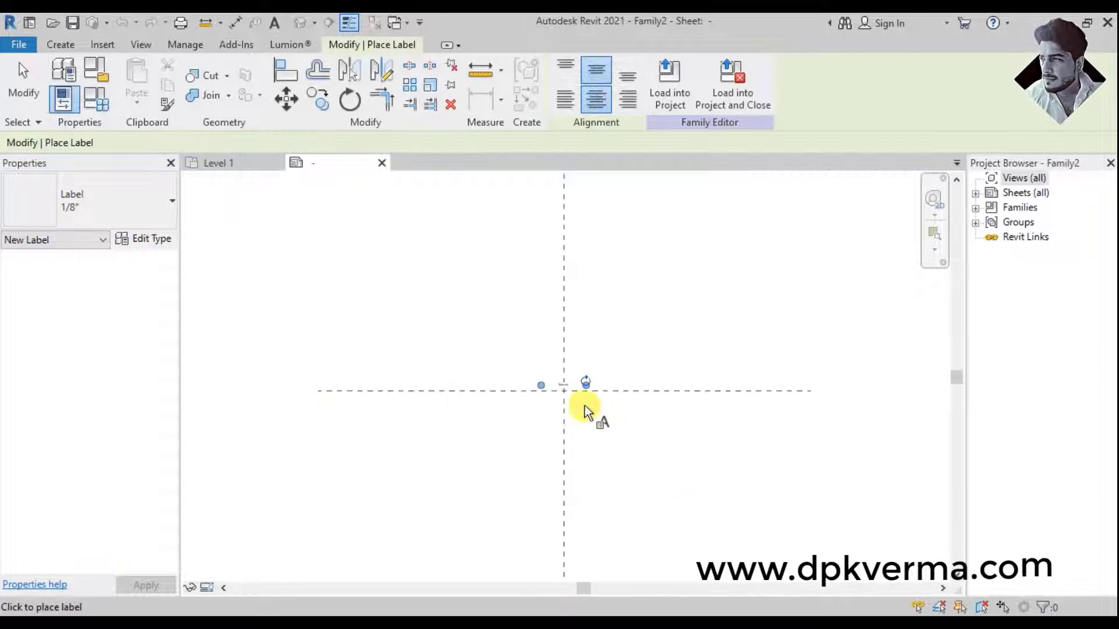
Step: Nudge the Name label down toward the horizontal reference plane
scroll(547, 379, "up", 5)
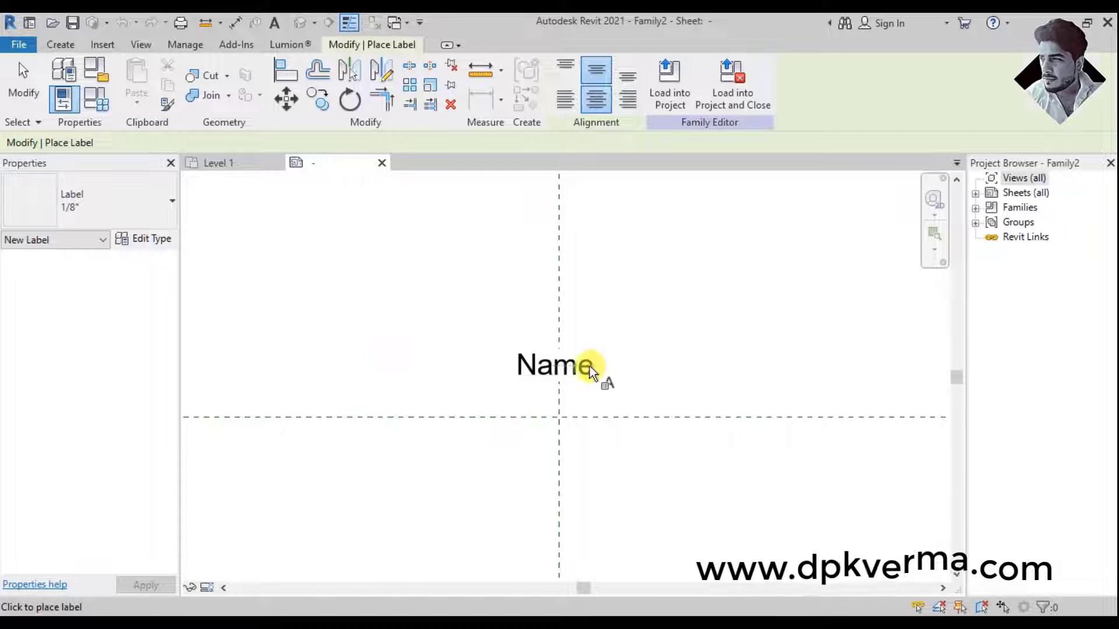
key("Escape")
scroll(581, 374, "up", 2)
left_click_drag(580, 382, 584, 397)
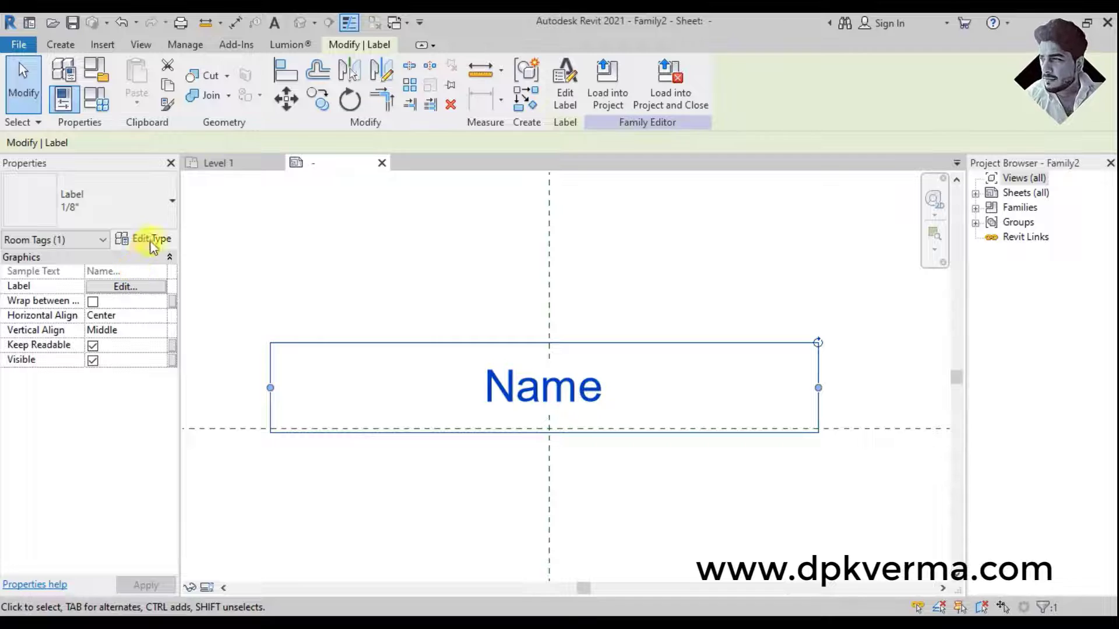
Step: Give the Name label a transparent background and centre it on the horizontal reference line
left_click(152, 245)
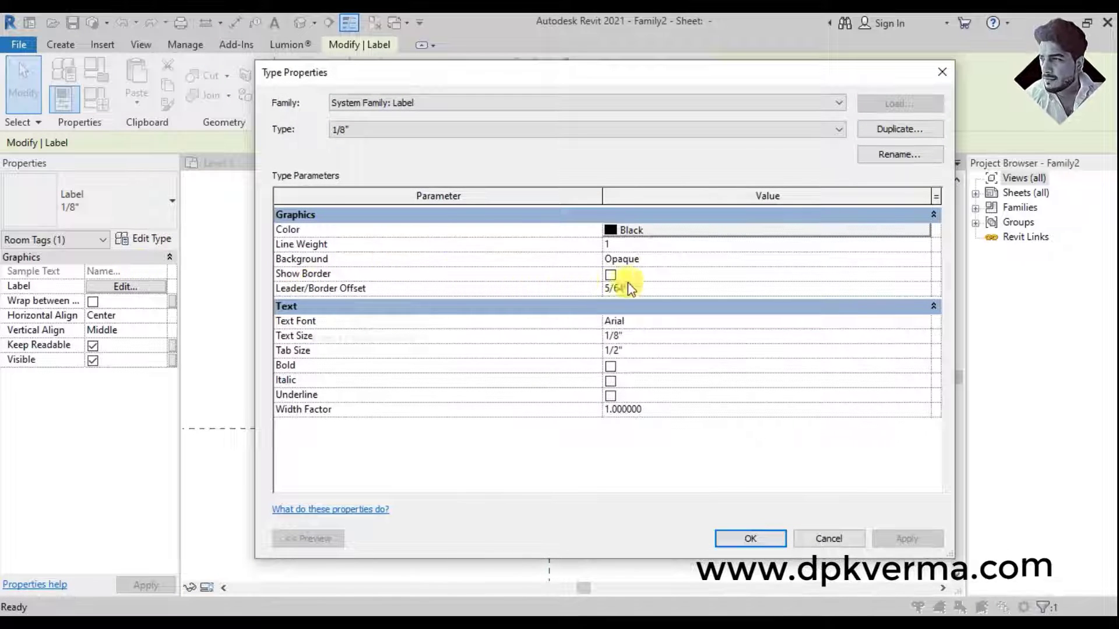
left_click(924, 260)
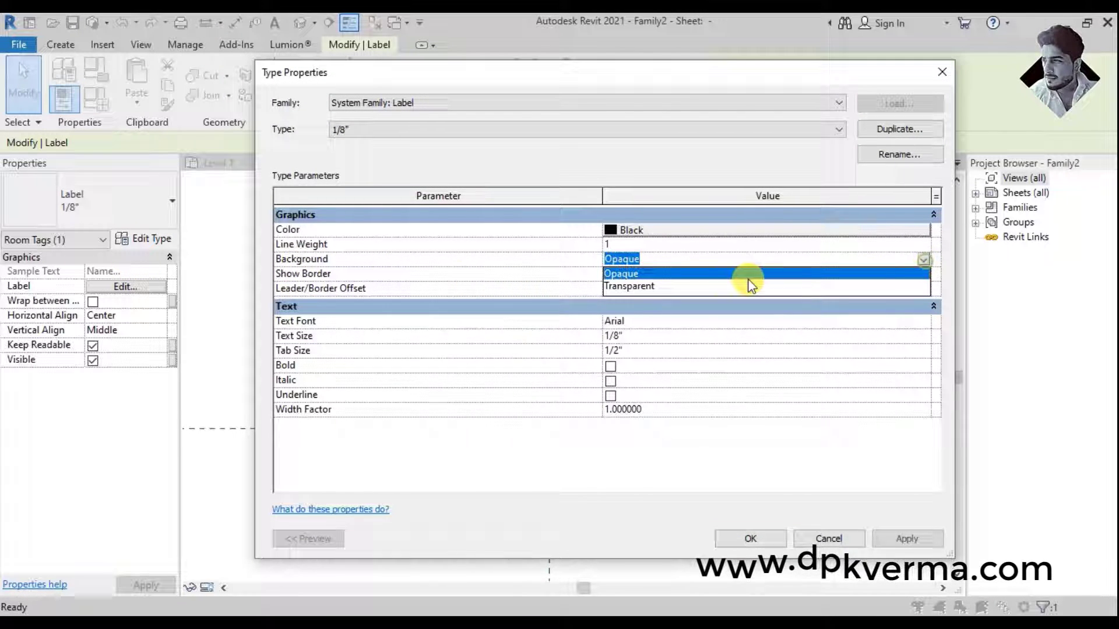
left_click(656, 288)
left_click(924, 260)
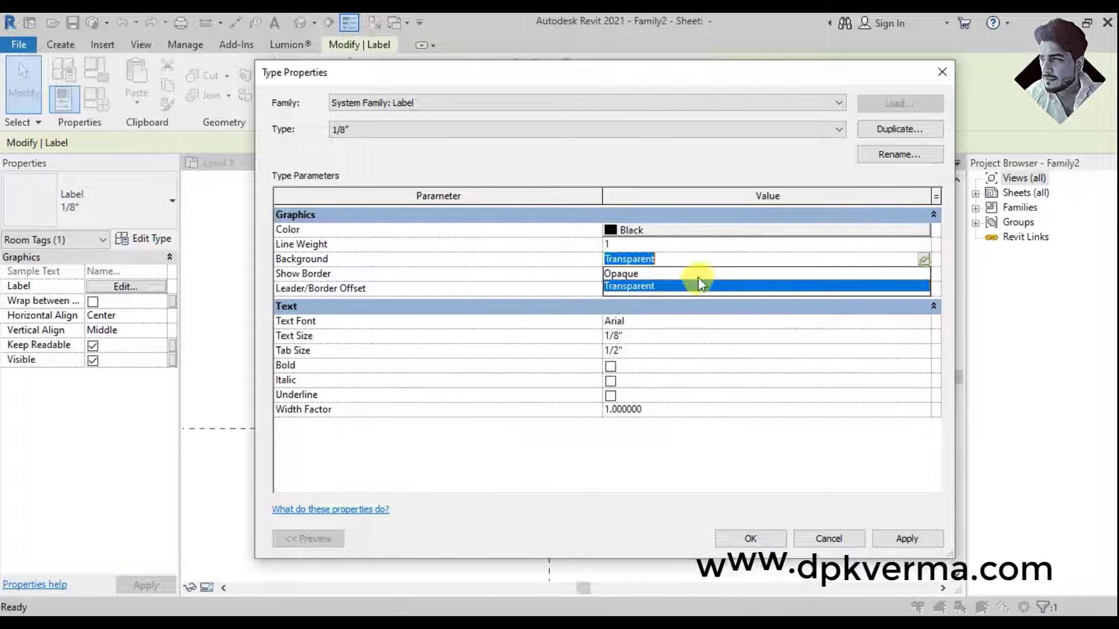
left_click(703, 271)
left_click(733, 536)
mouse_move(591, 390)
left_mouse_down()
mouse_move(587, 427)
mouse_move(585, 380)
left_mouse_up()
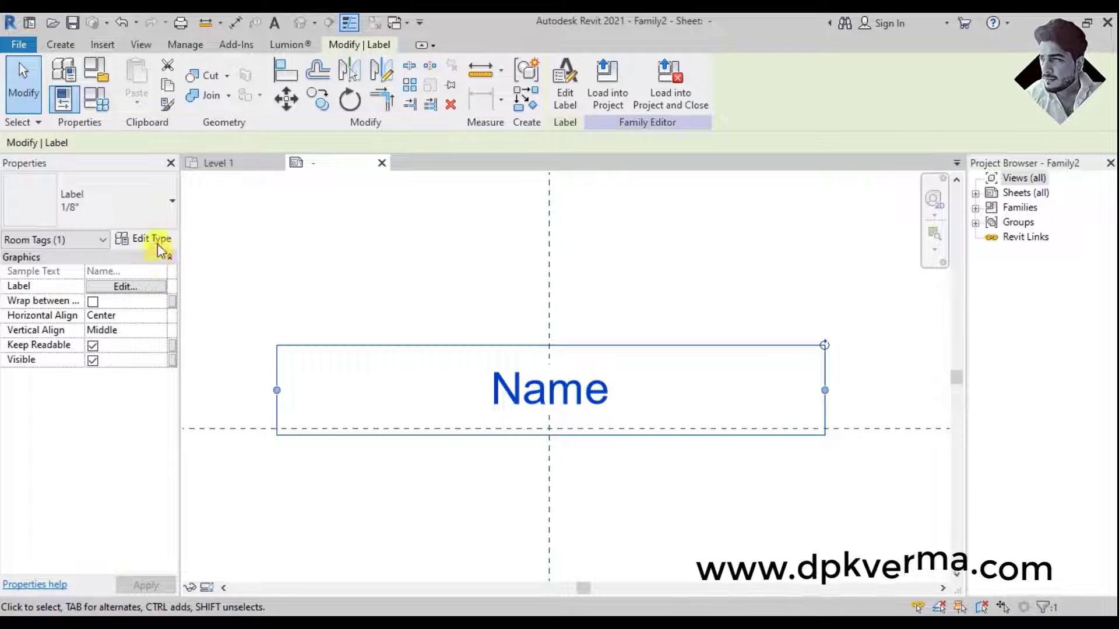
Step: Set the label type to a transparent background with Calibri text font
left_click(155, 240)
left_click(923, 259)
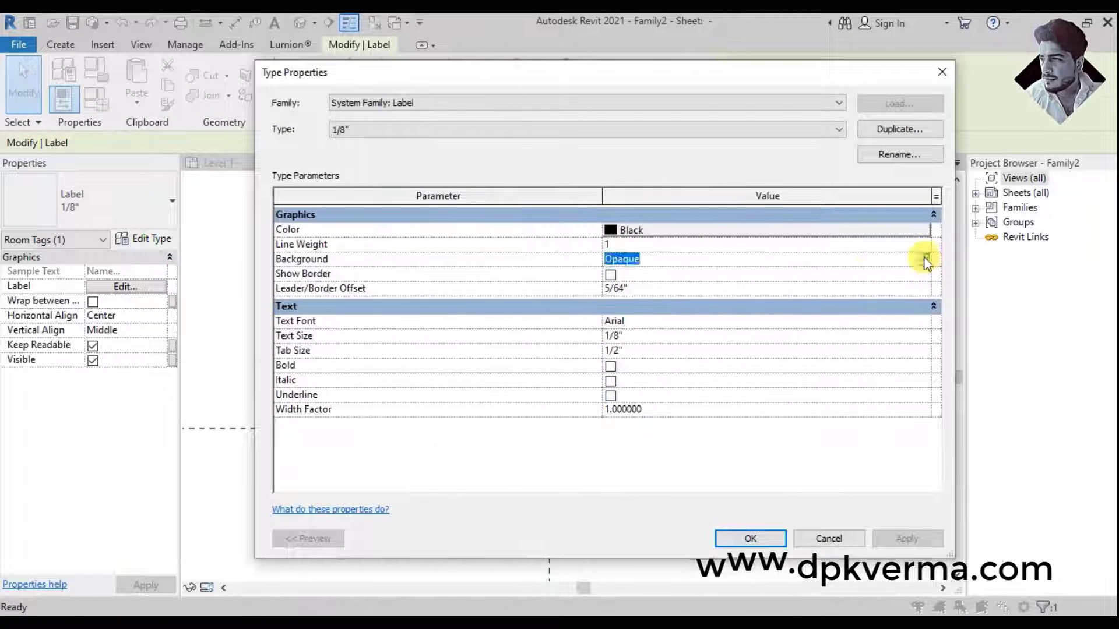
left_click(673, 285)
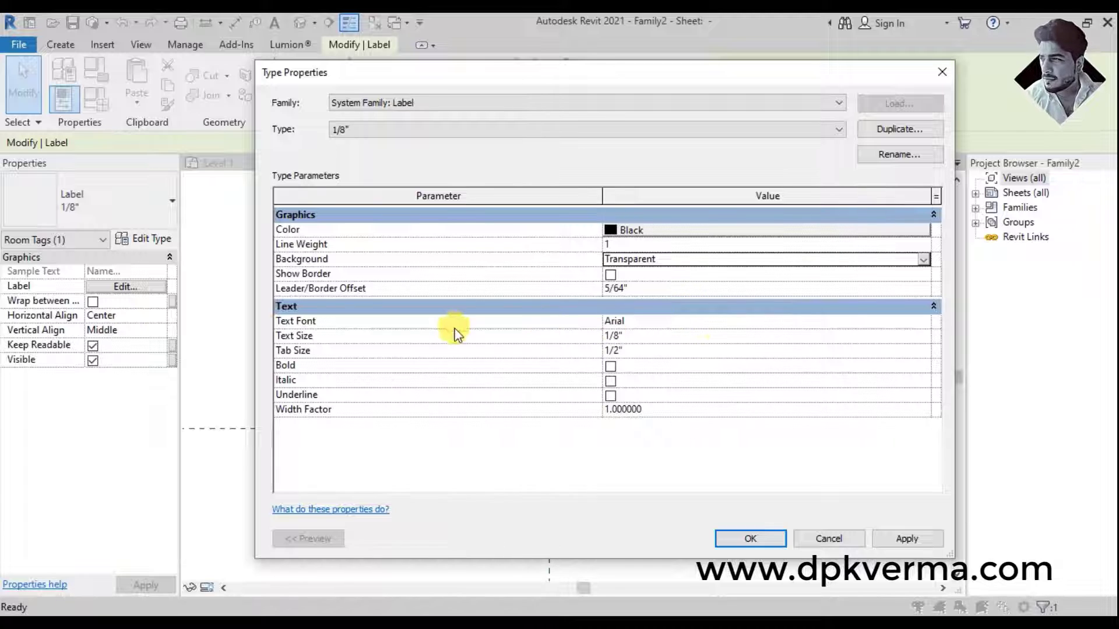
left_click(926, 322)
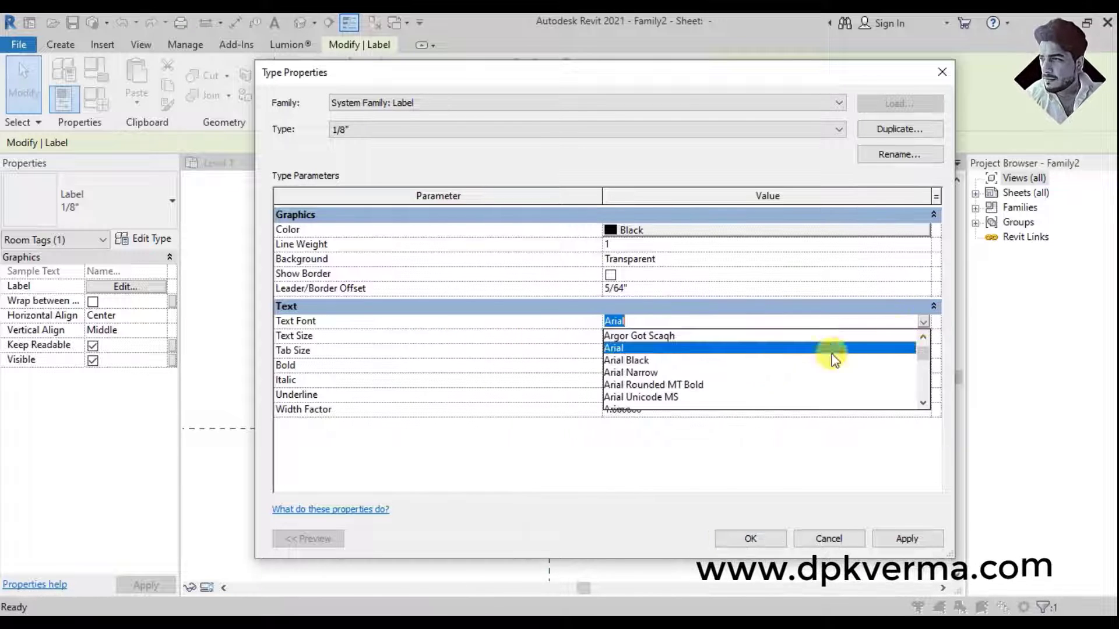
scroll(708, 388, "down", 1)
scroll(710, 379, "down", 5)
scroll(712, 373, "down", 3)
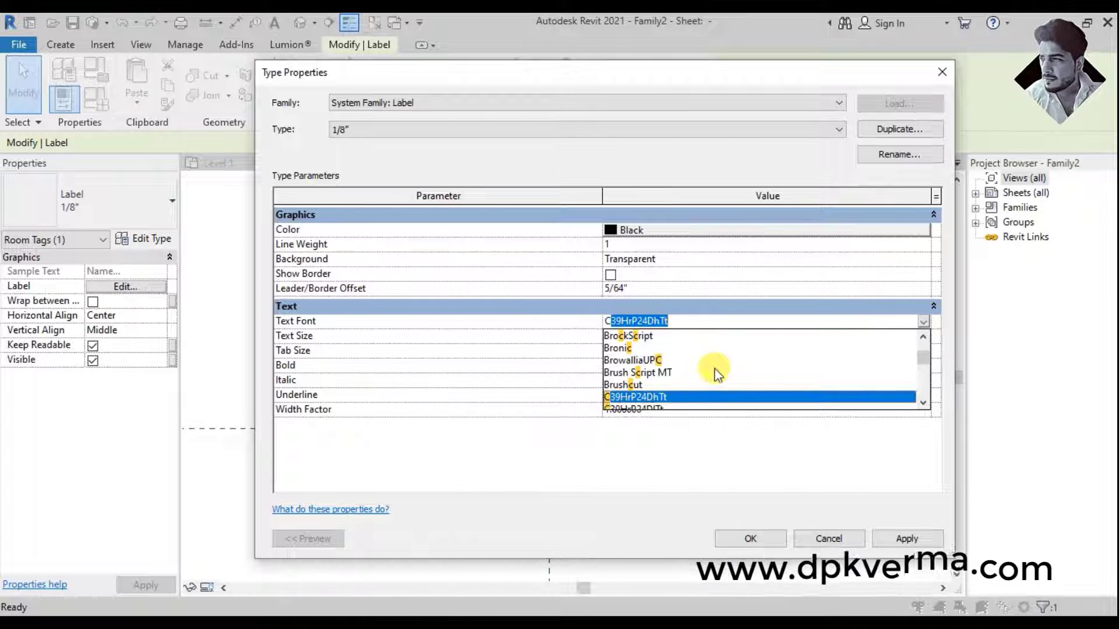
scroll(713, 370, "down", 3)
scroll(712, 369, "down", 2)
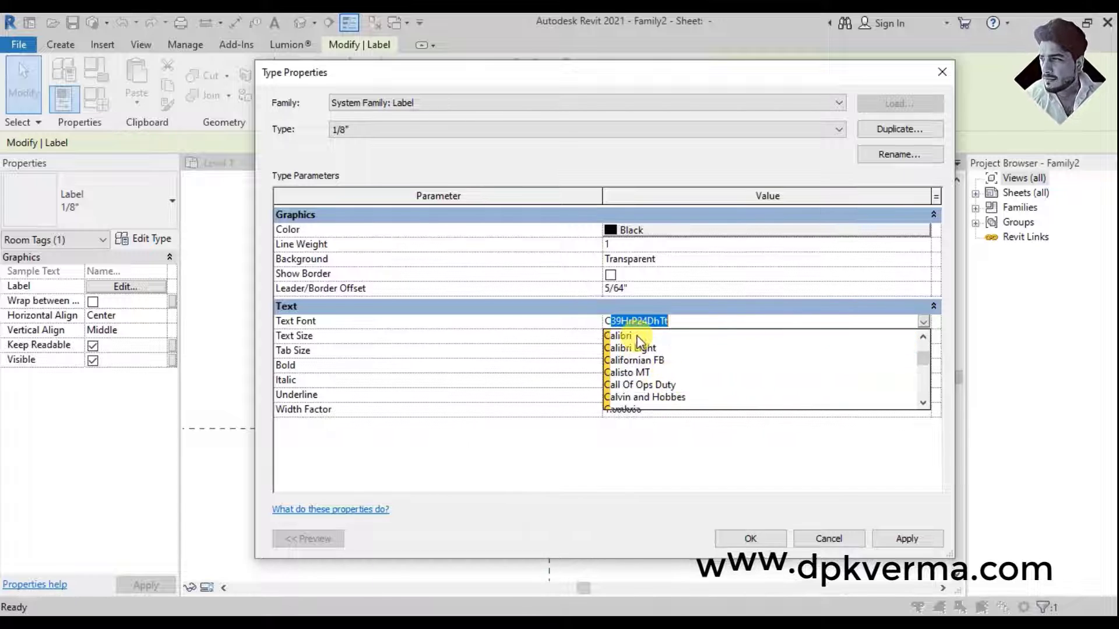
left_click(646, 337)
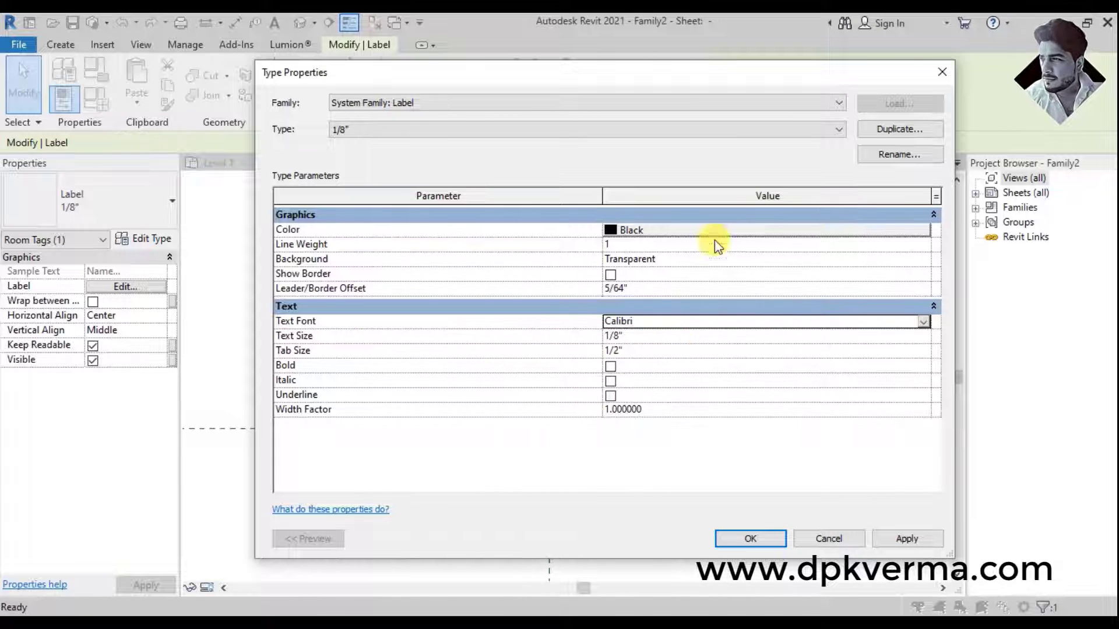
left_click_drag(954, 224, 488, 269)
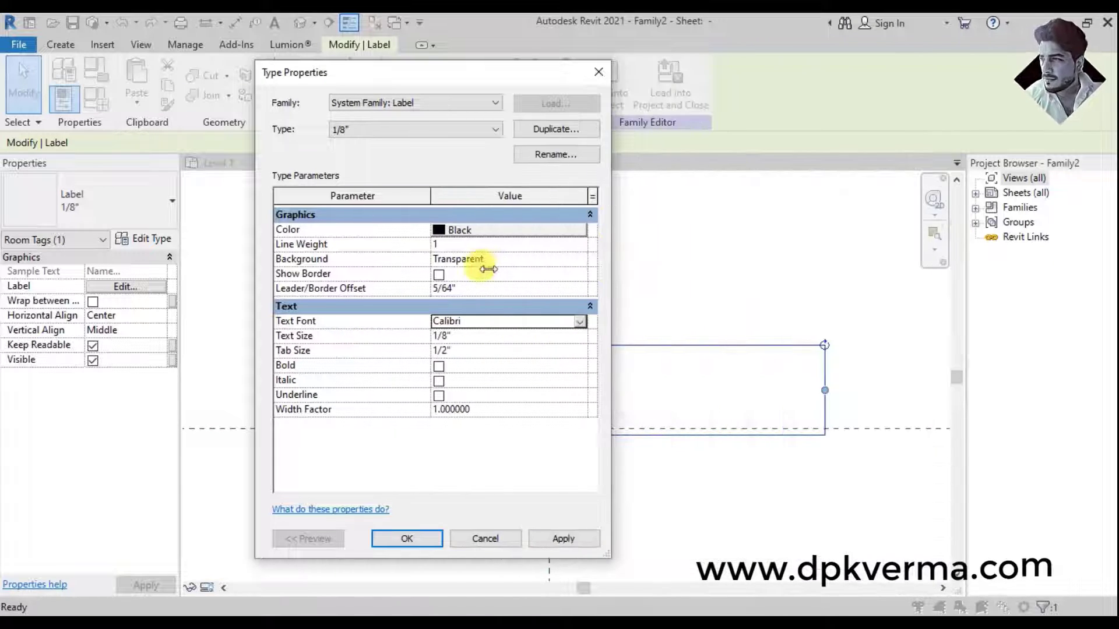
left_click_drag(488, 73, 300, 86)
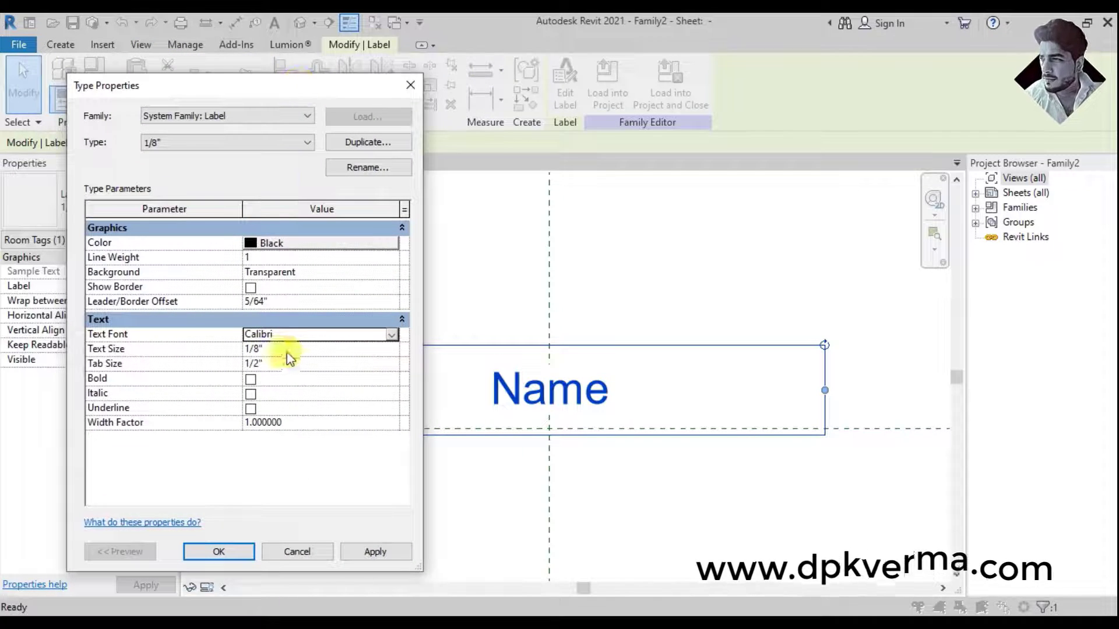
left_click(377, 550)
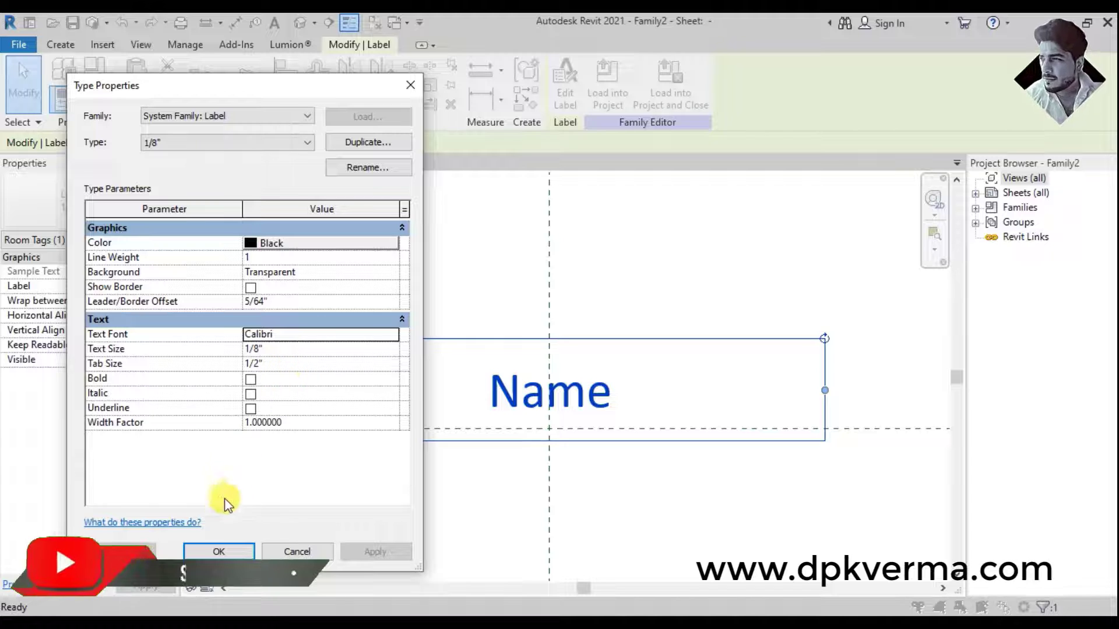
Step: Make the label text colour red and accept the type changes
left_click(310, 245)
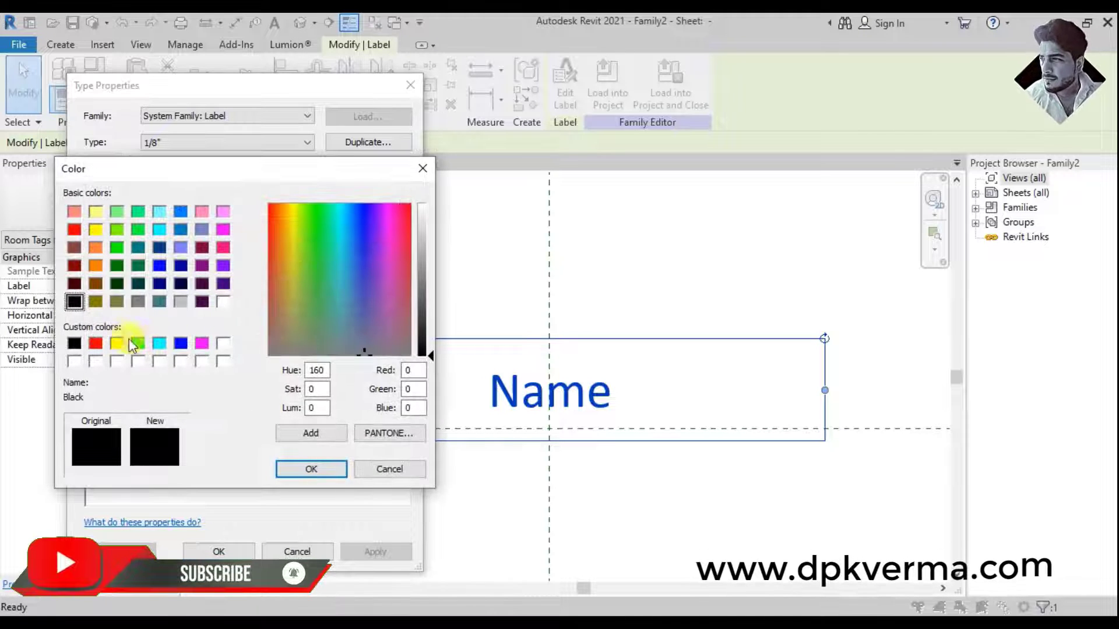
left_click(96, 343)
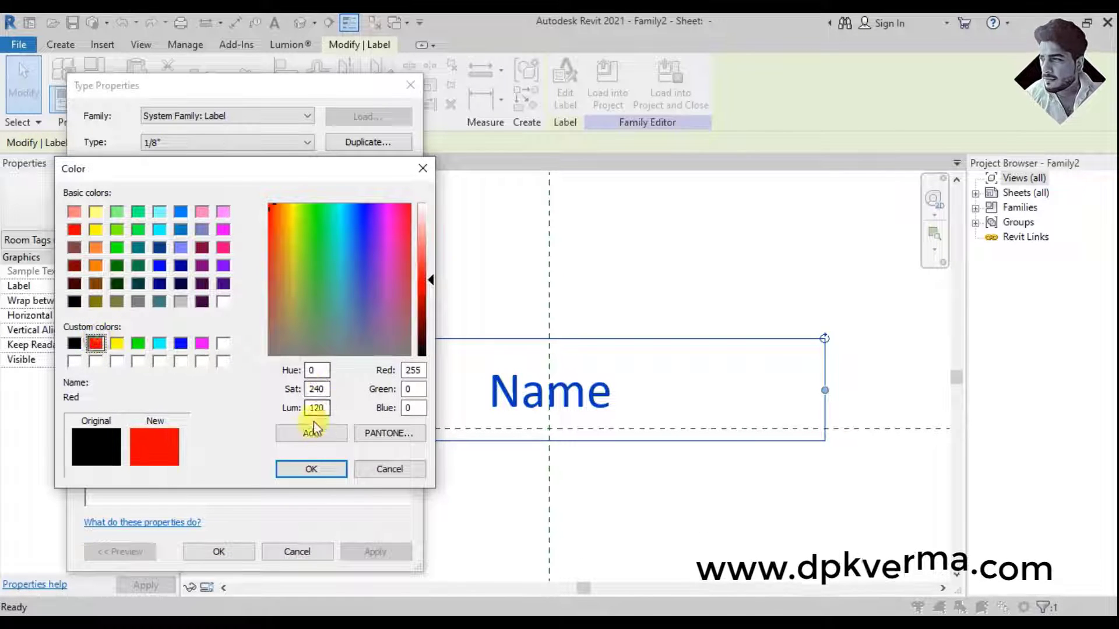
left_click(311, 469)
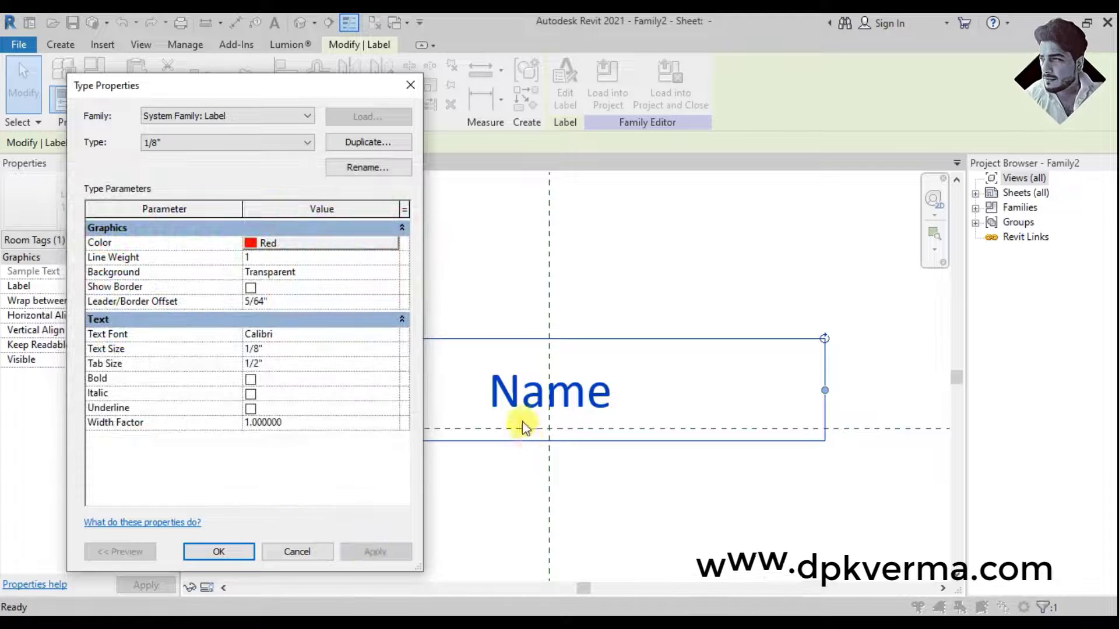
left_click(216, 552)
Step: Deselect the red Name label, shift the view, and start another label from Create
left_click(620, 496)
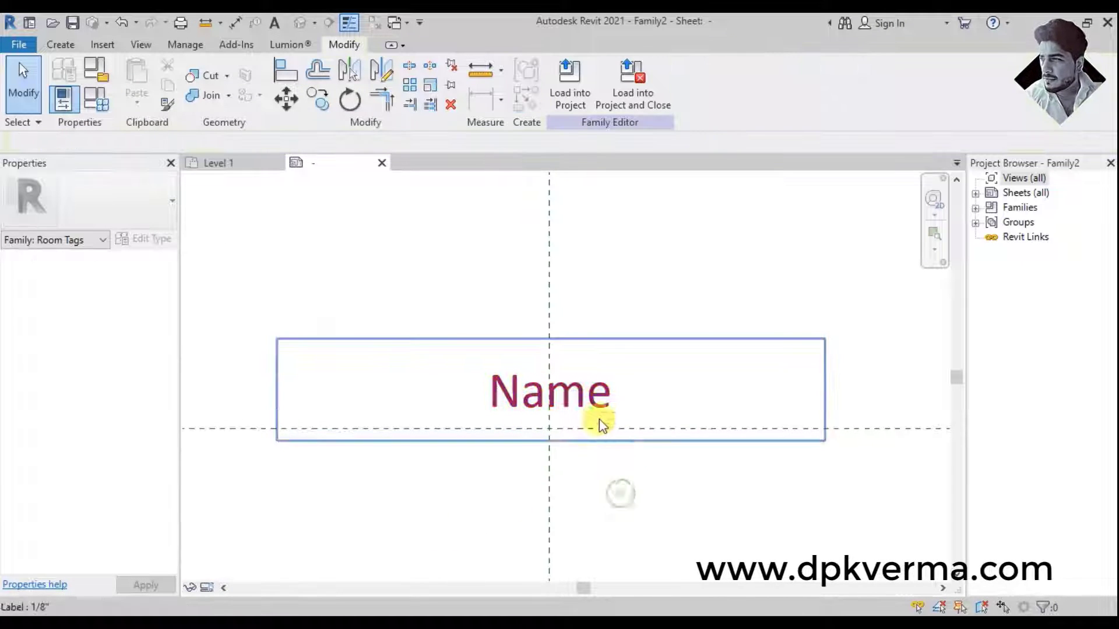
middle_click_drag(633, 442, 607, 287)
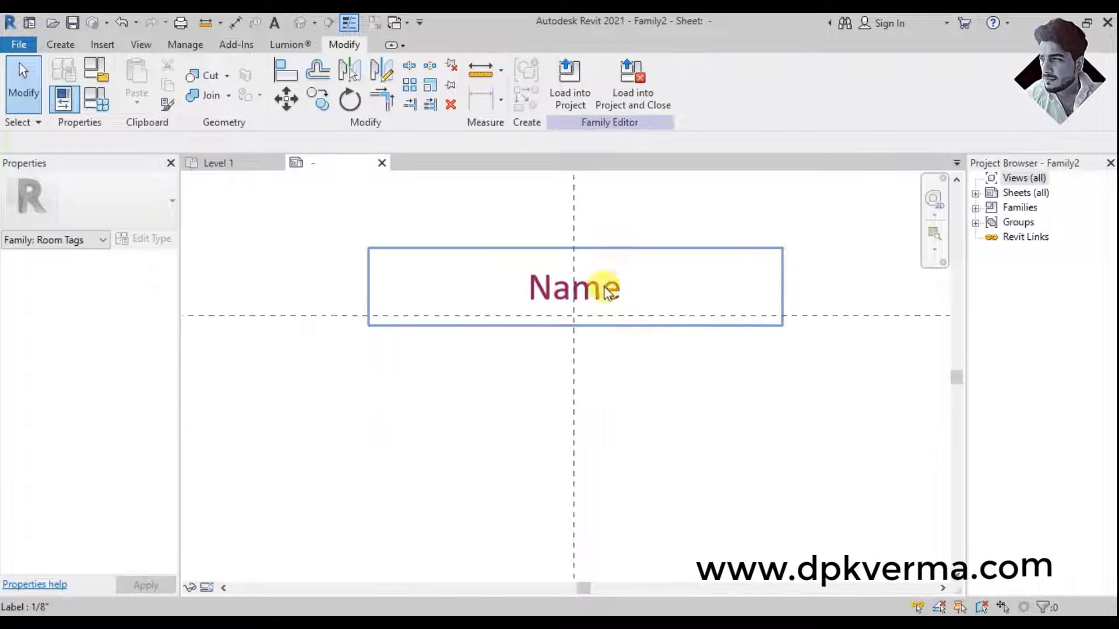
scroll(608, 288, "up", 2)
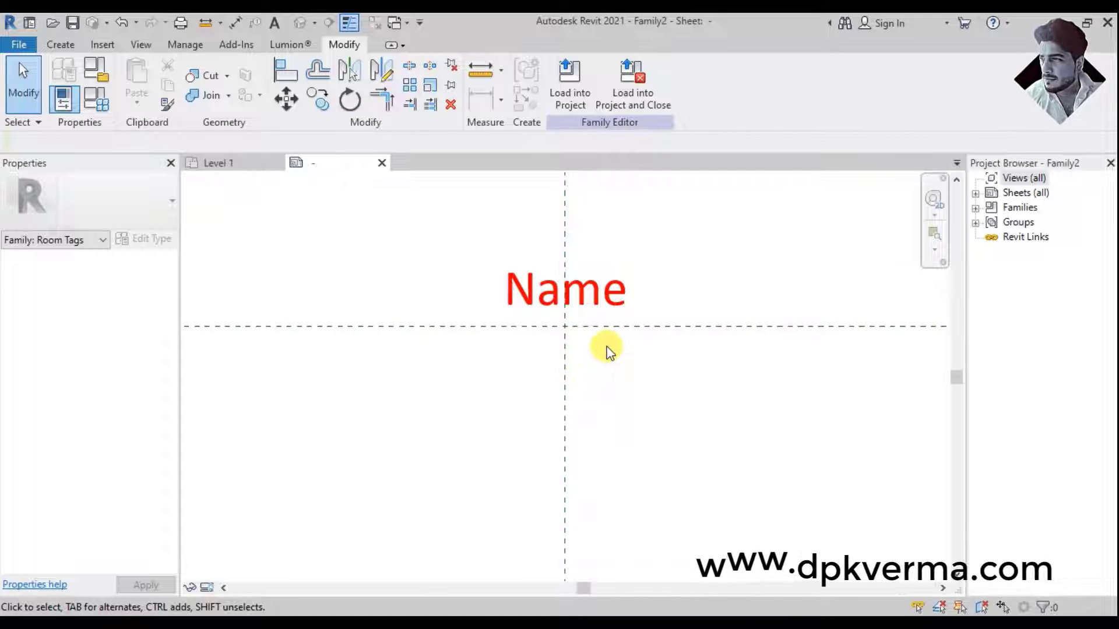
scroll(606, 349, "up", 1)
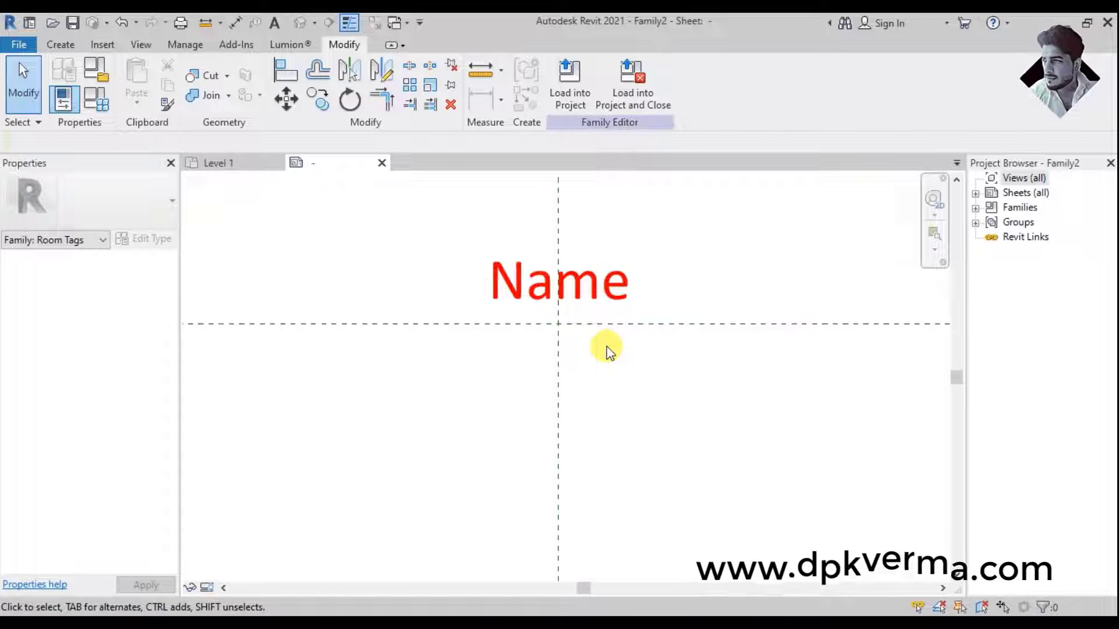
left_click(73, 51)
left_click(578, 102)
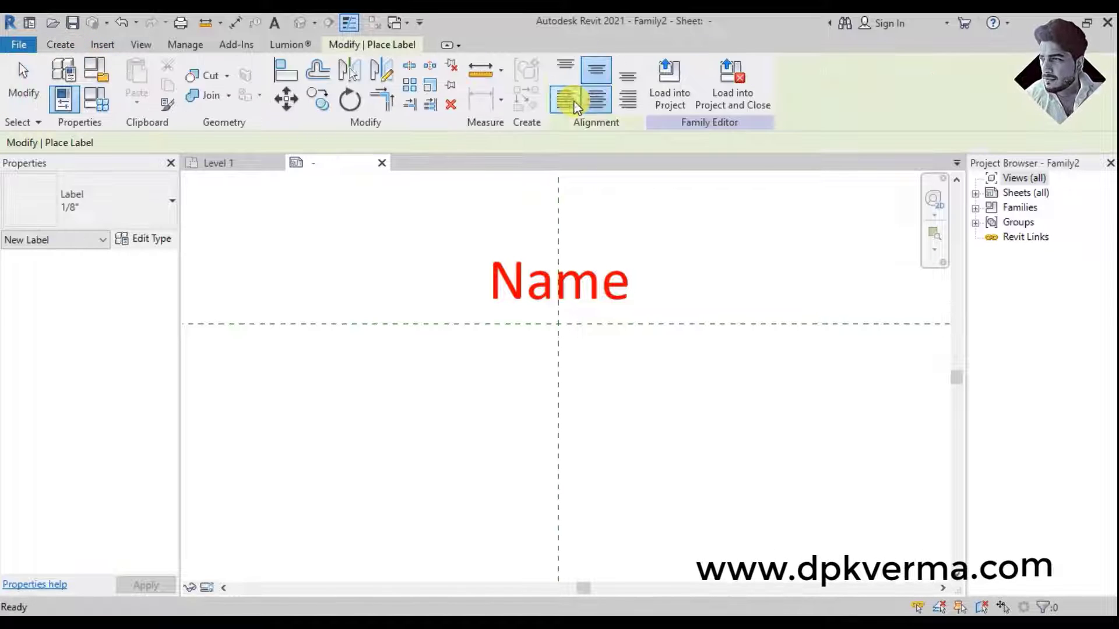
Step: Place a new label and define a calculated value named Length of type Length
left_click(556, 346)
scroll(186, 364, "down", 1)
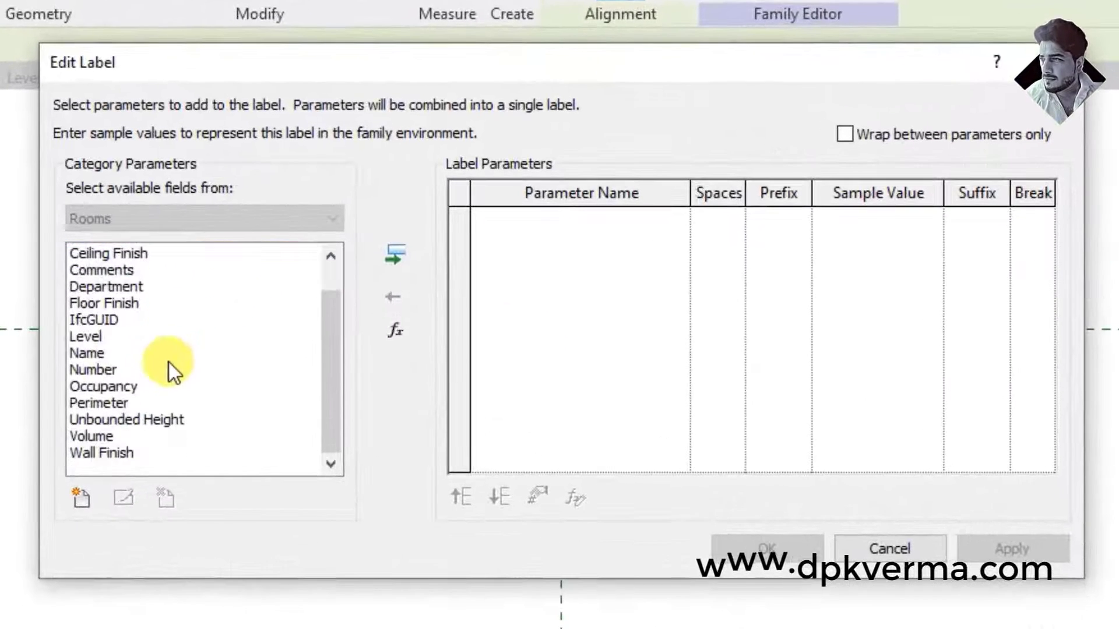
scroll(195, 396, "up", 1)
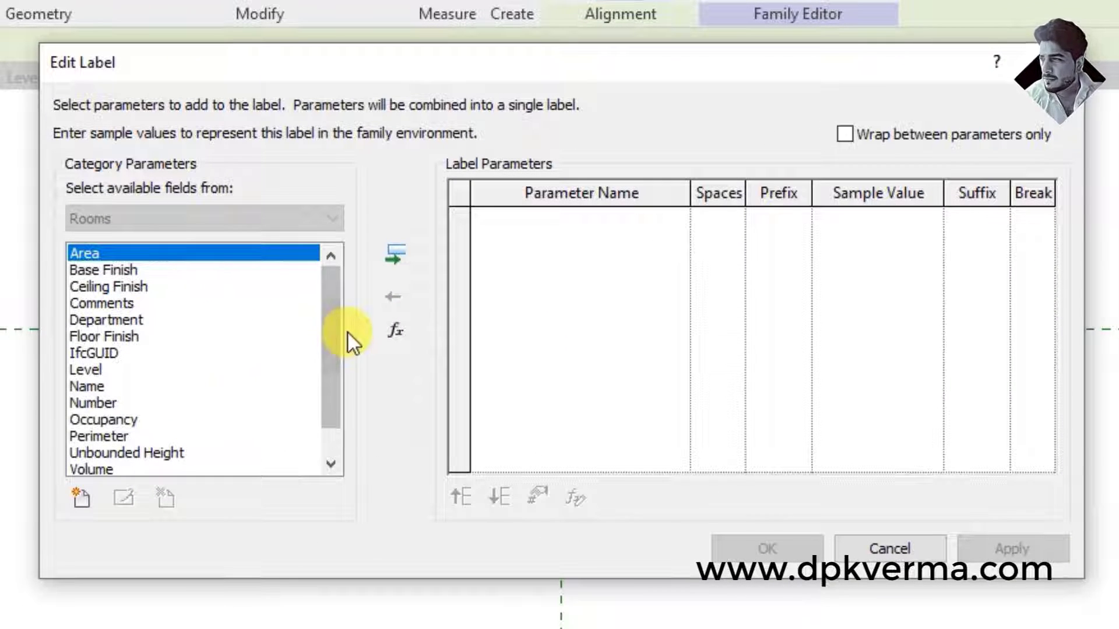
left_click(393, 330)
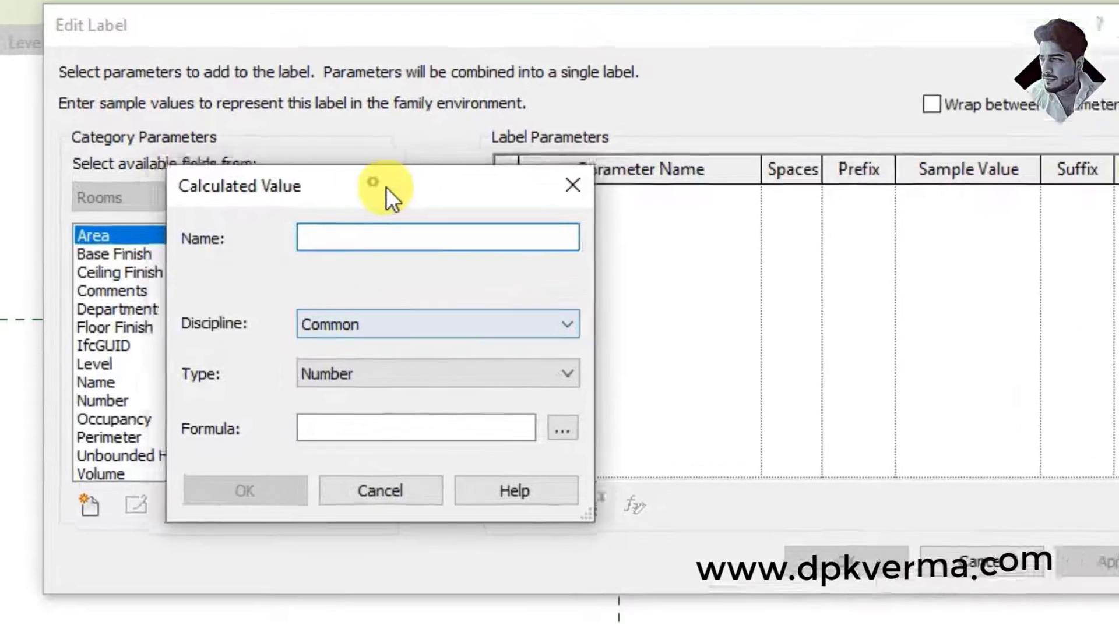
left_click(372, 236)
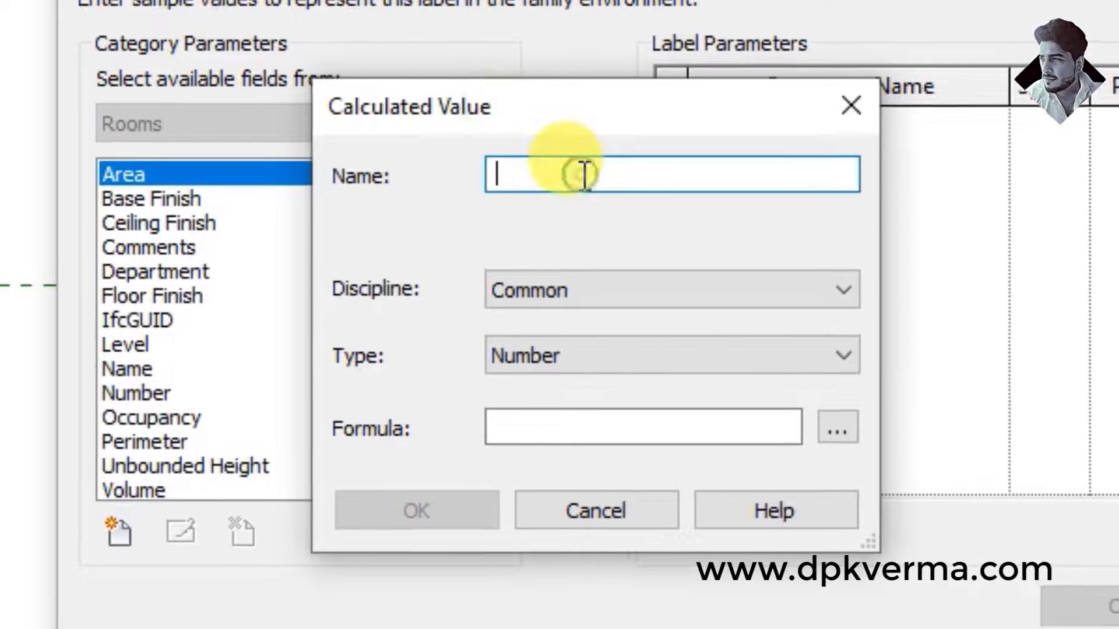
type("Length")
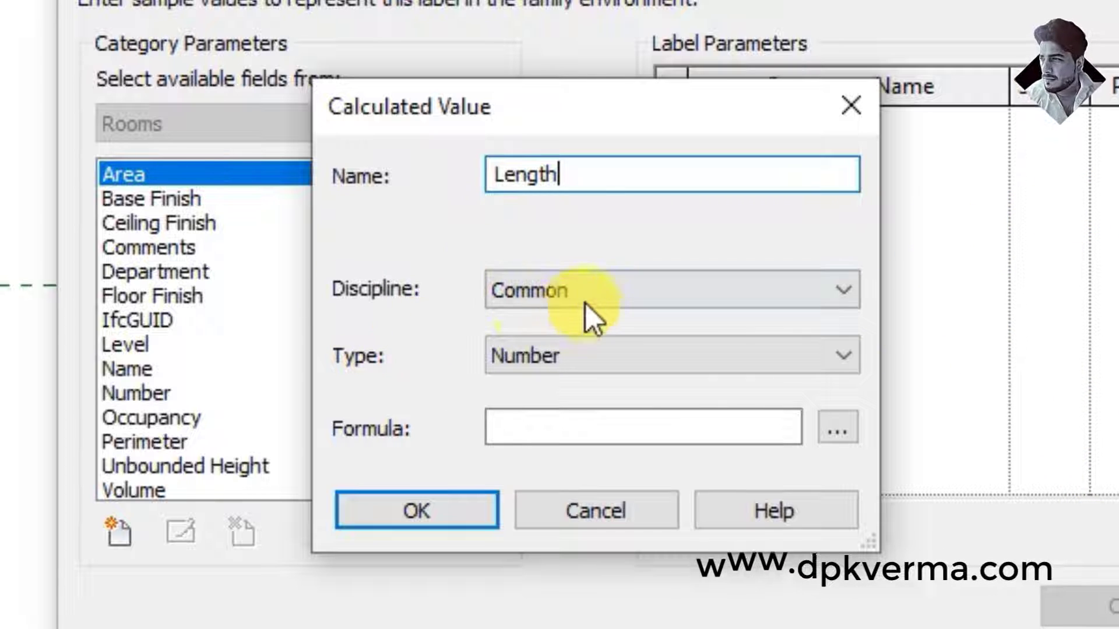
left_click(528, 356)
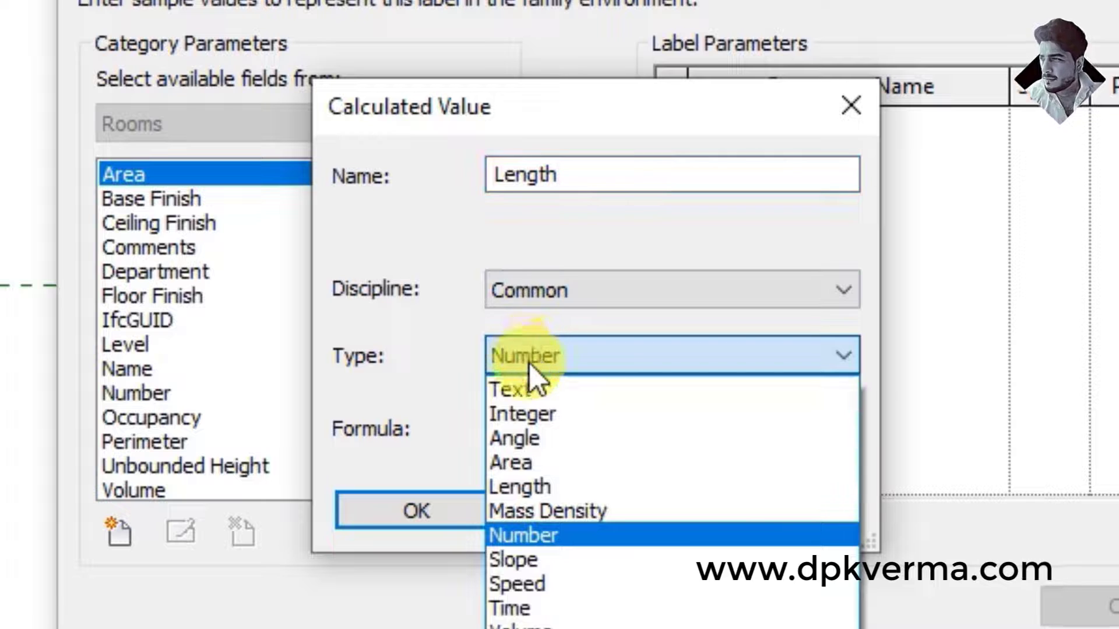
left_click(526, 488)
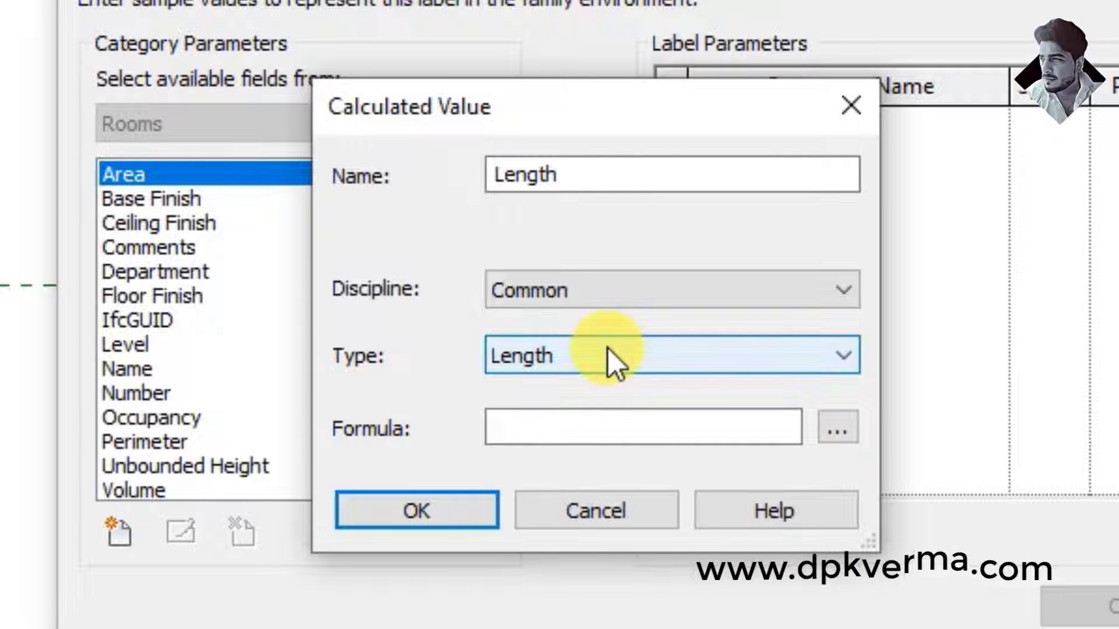
left_click(563, 424)
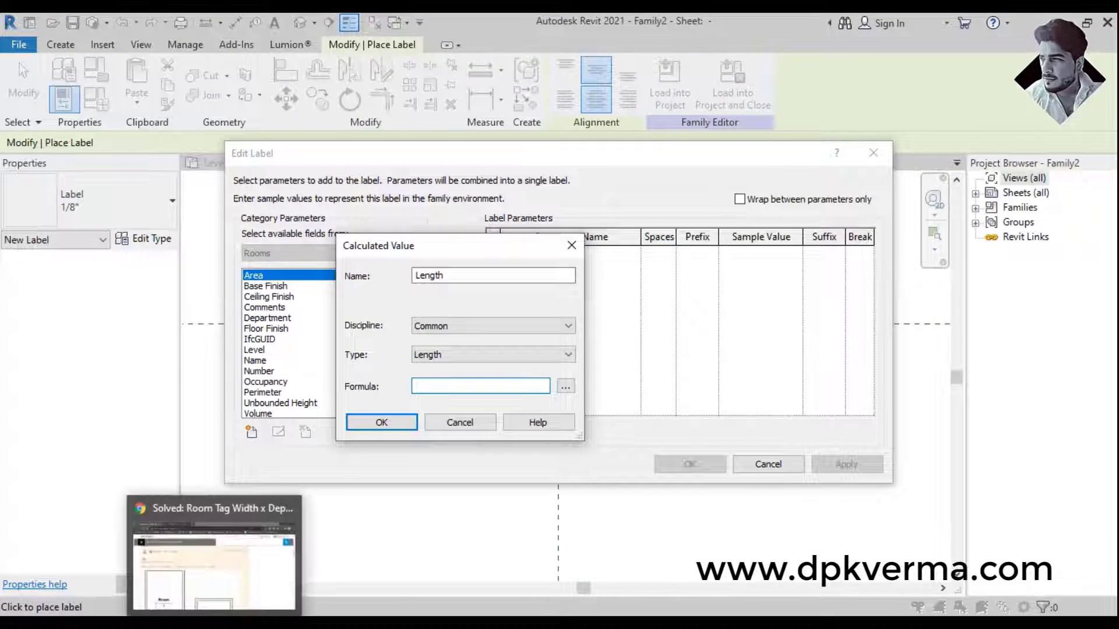
Step: Copy the Room Length if(...) formula from the Autodesk Community forum reply in Chrome
left_click(214, 560)
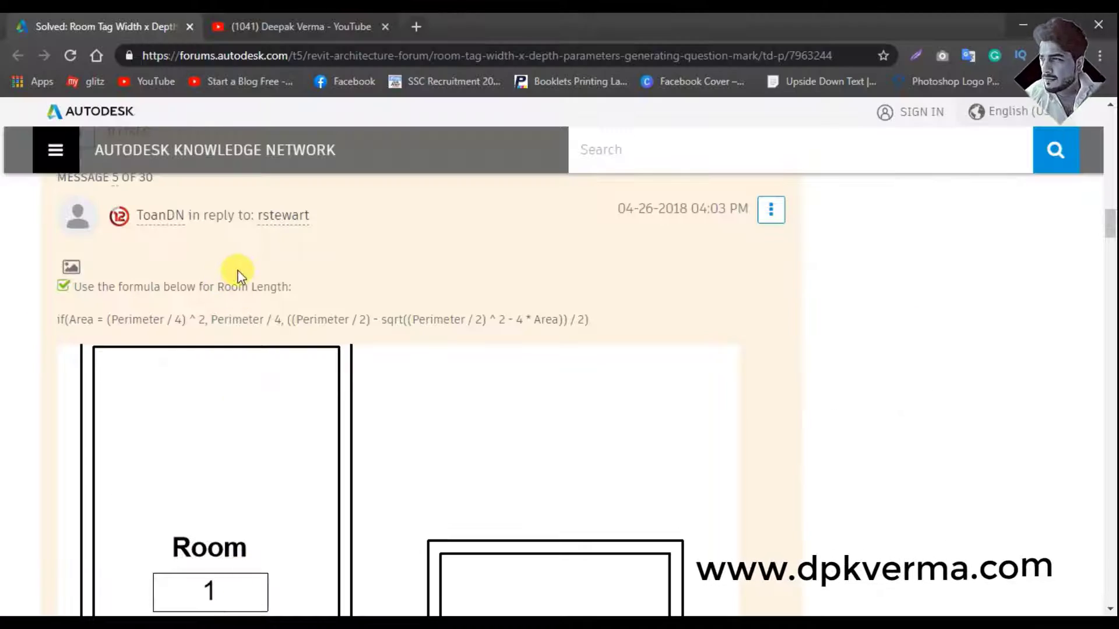
scroll(160, 259, "down", 1)
scroll(380, 287, "down", 1)
scroll(383, 292, "up", 2)
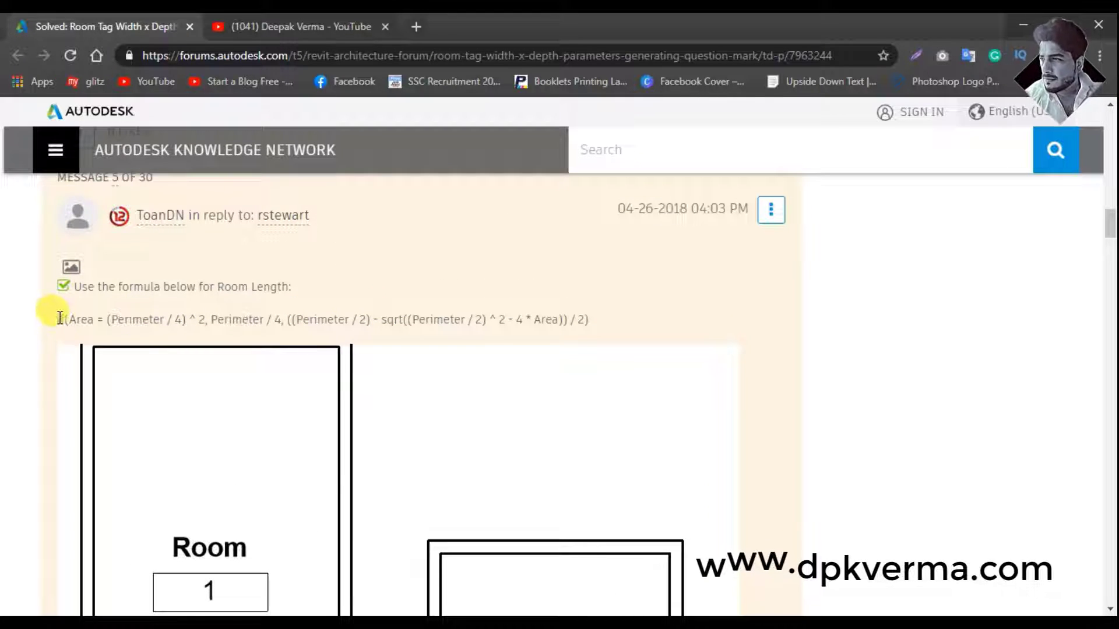
left_click_drag(82, 322, 592, 324)
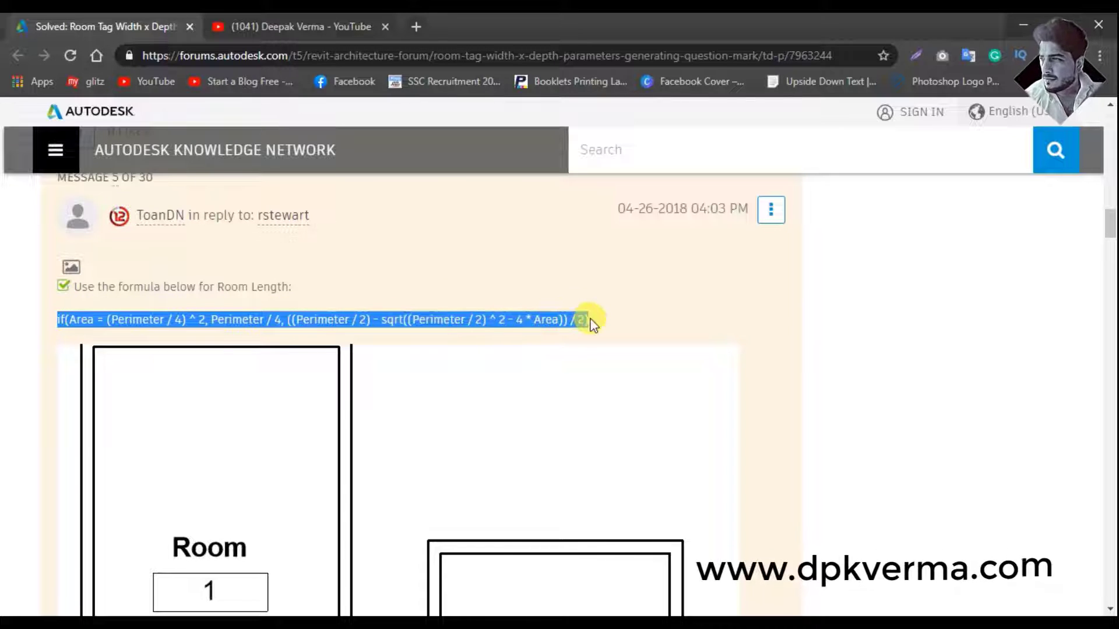
left_click(215, 313)
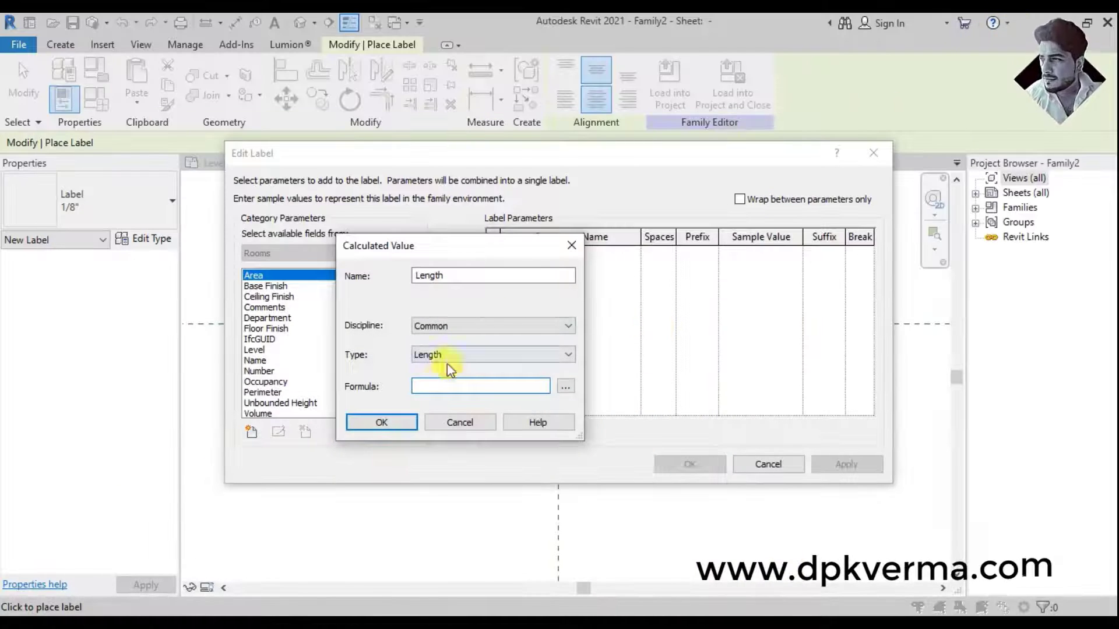
Step: Paste the Room Length formula into Length, confirm it, and give it an X suffix
key("ctrl+v")
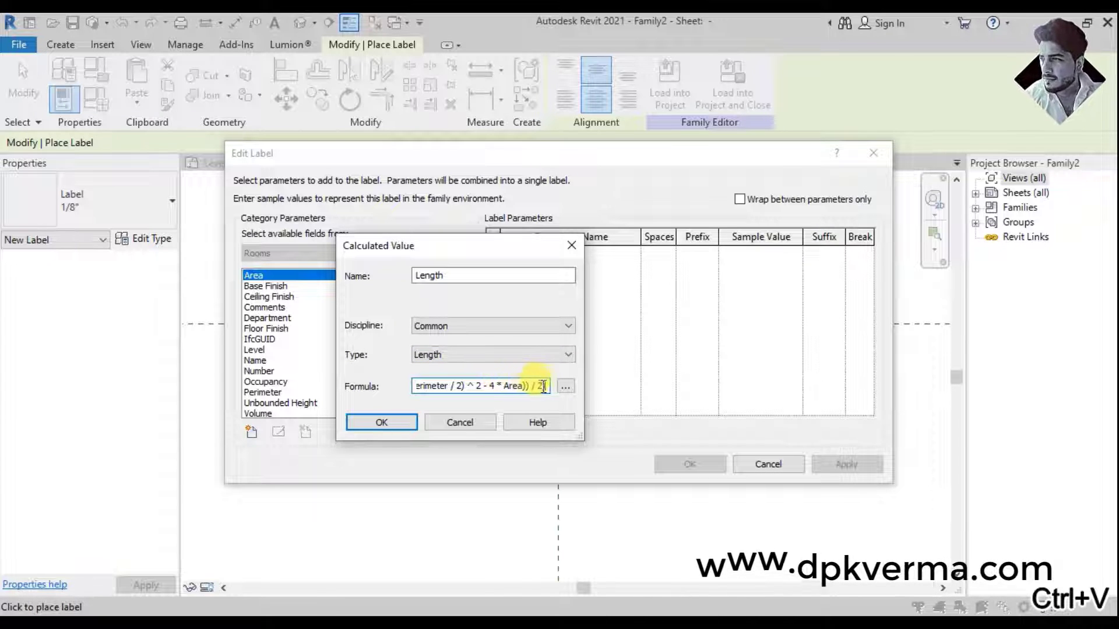
left_click(381, 423)
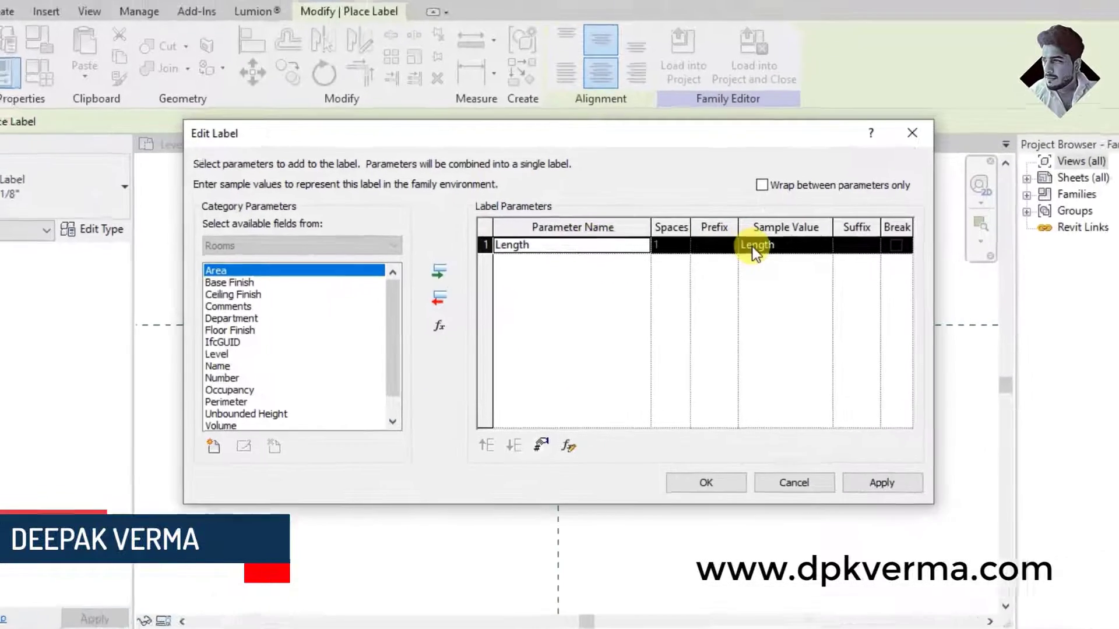
left_click(752, 246)
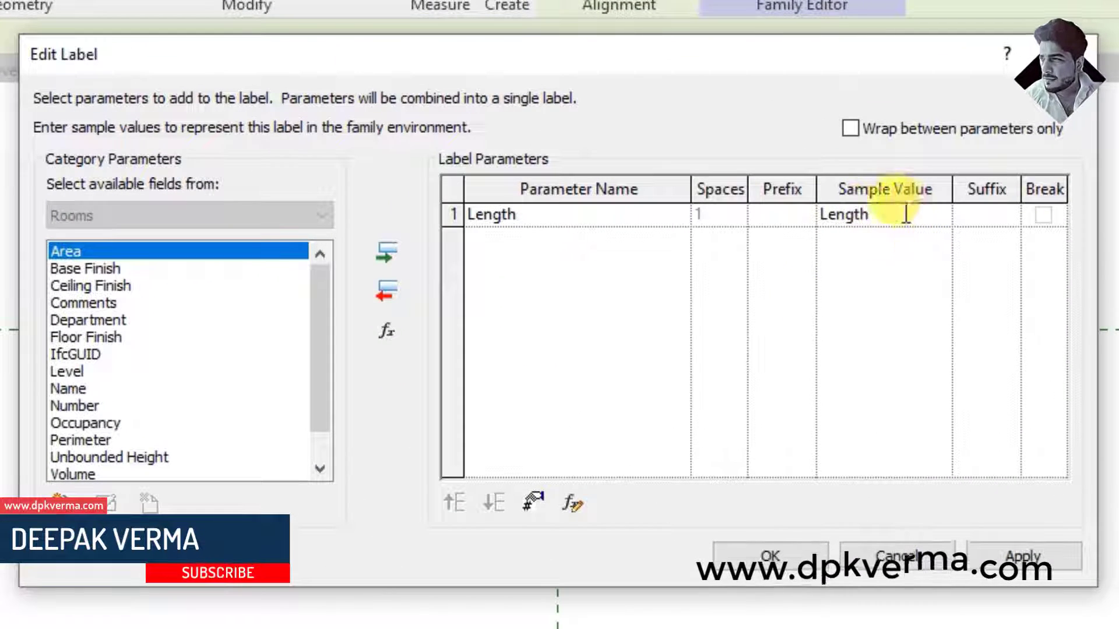
left_click(986, 215)
type("X")
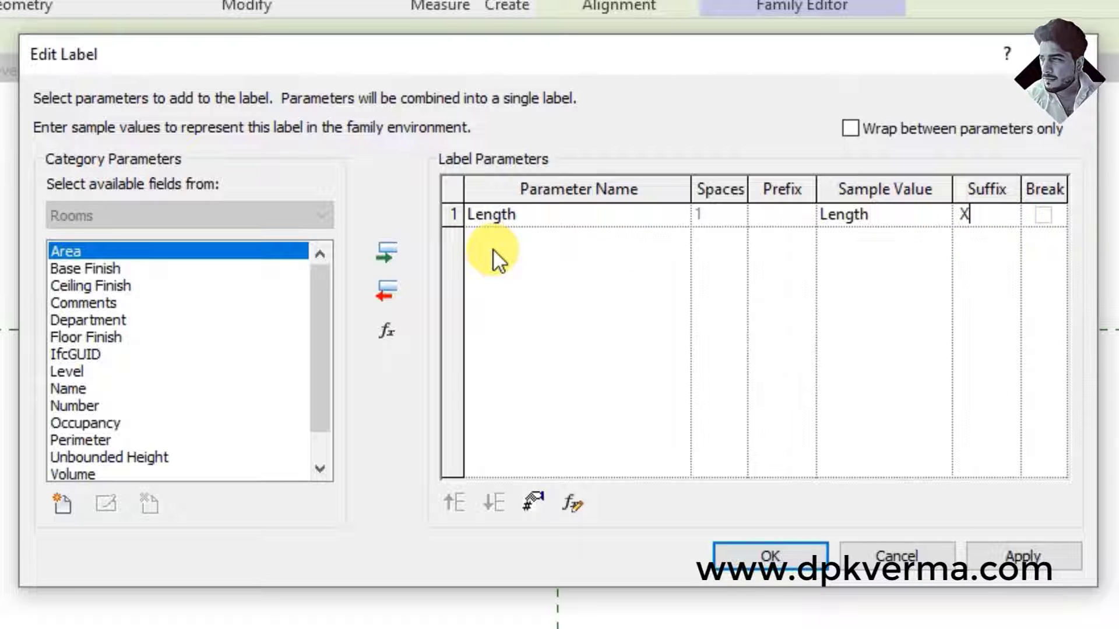
Step: Add a second calculated value named Width of type Length
left_click(384, 332)
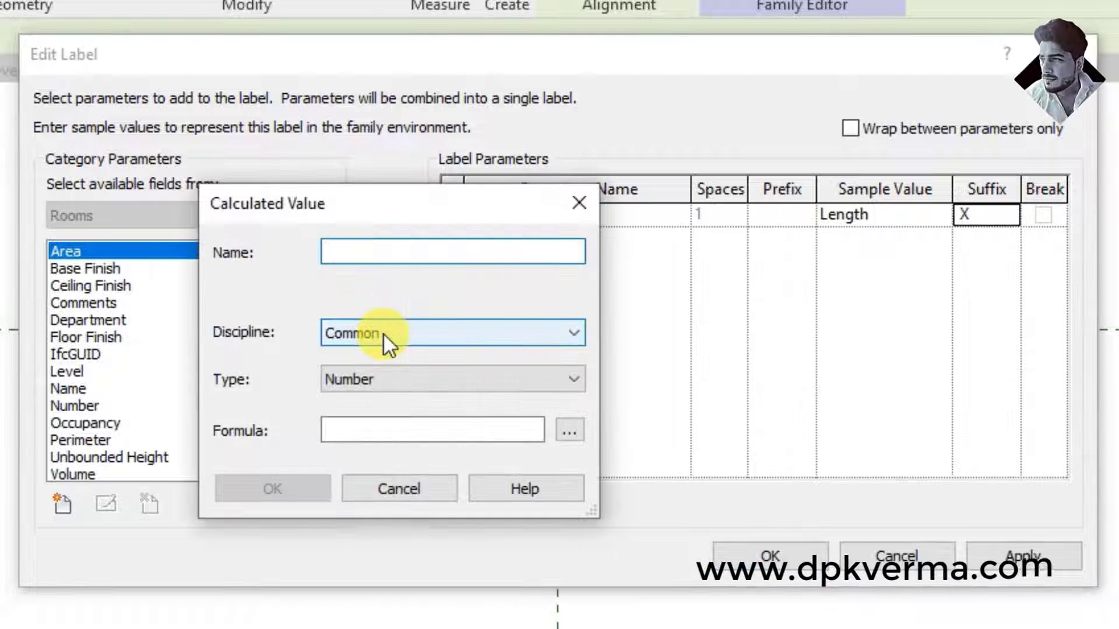
left_click(390, 252)
type("width")
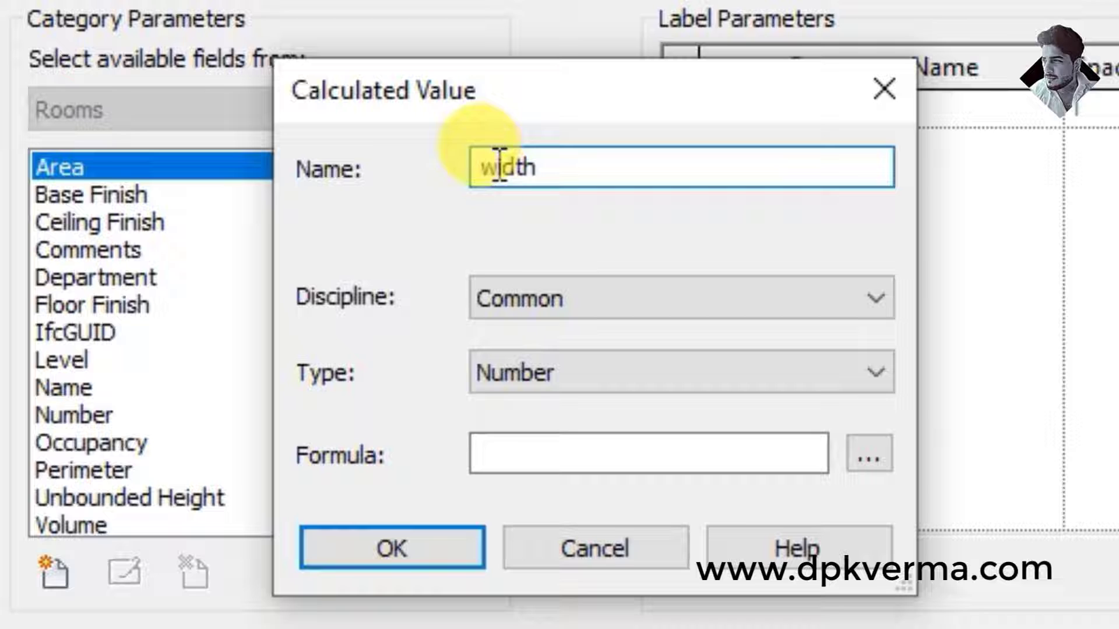
left_click_drag(339, 252, 313, 253)
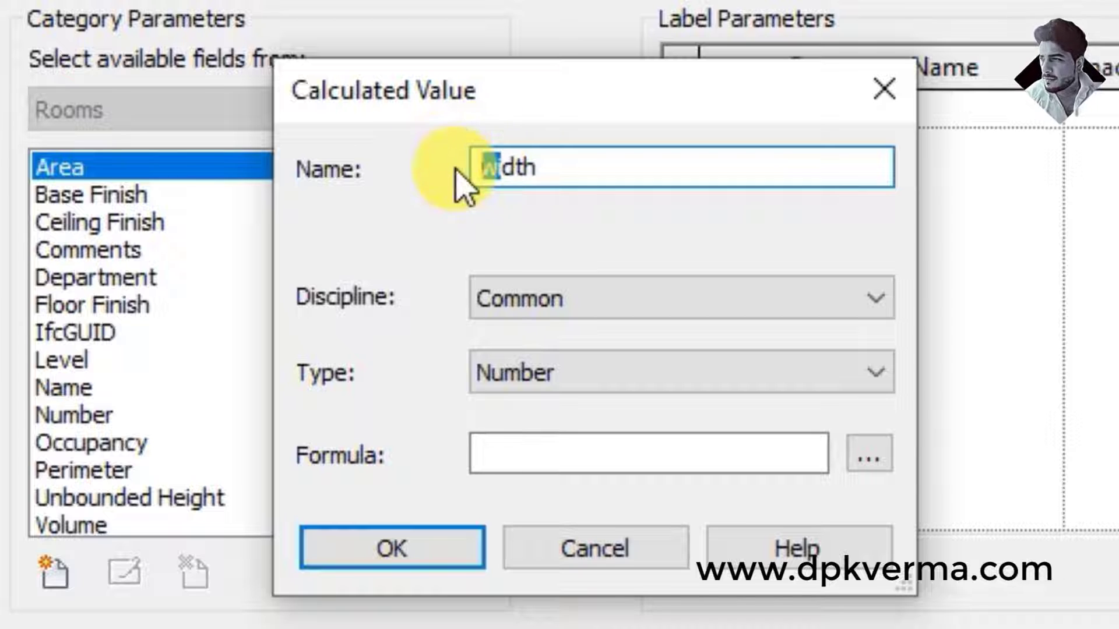
type("W")
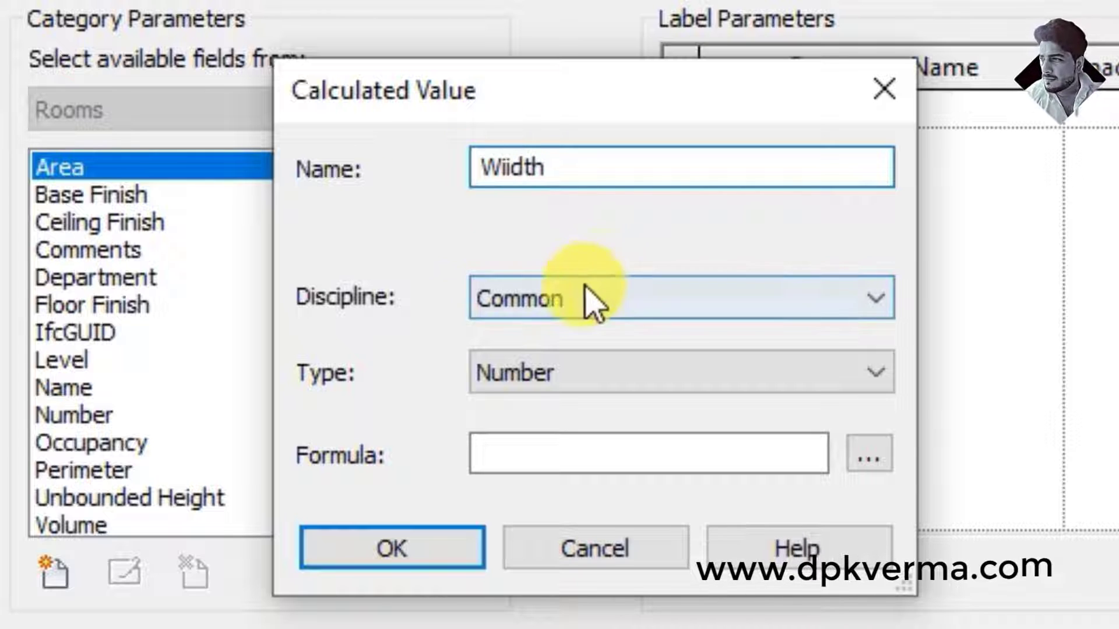
left_click(545, 376)
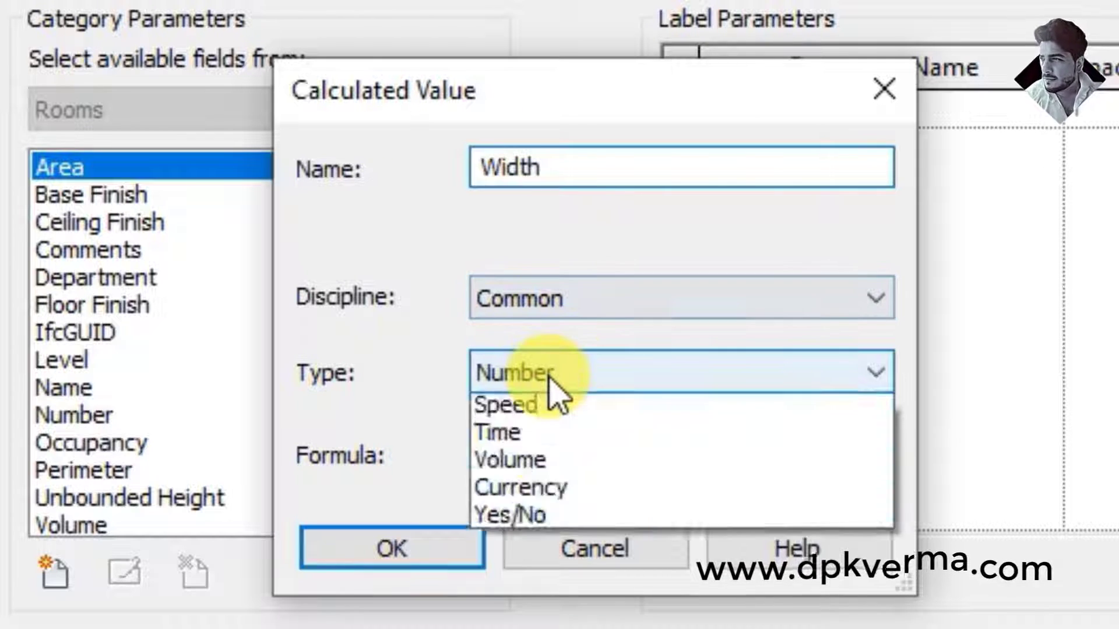
left_click(501, 521)
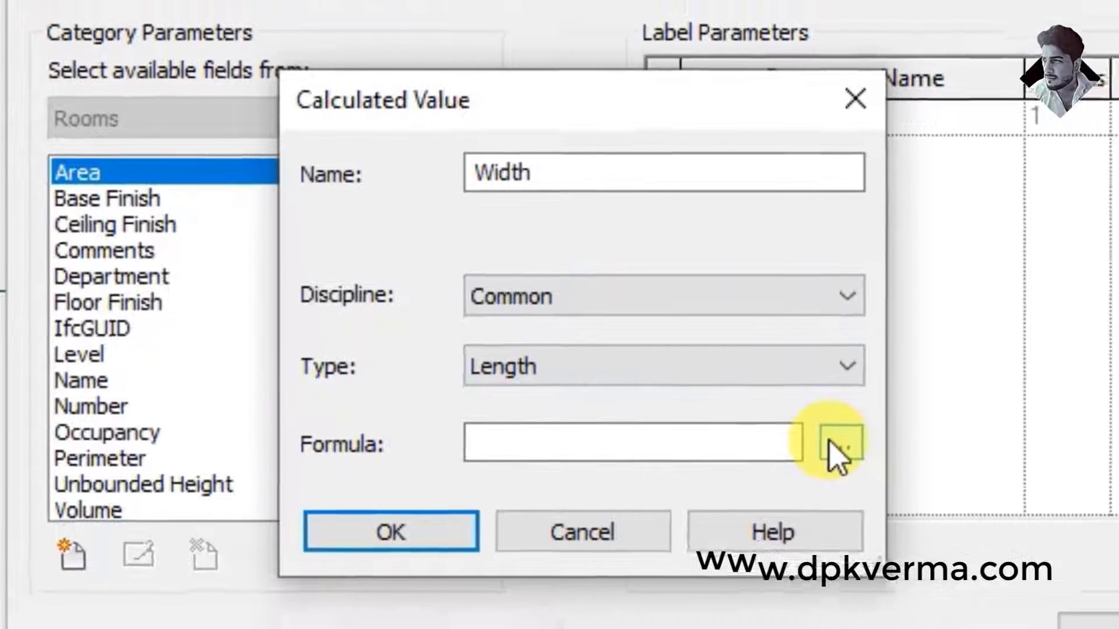
Step: Build the Width formula Area/Length with the field picker and confirm it
left_click(837, 458)
left_click(386, 195)
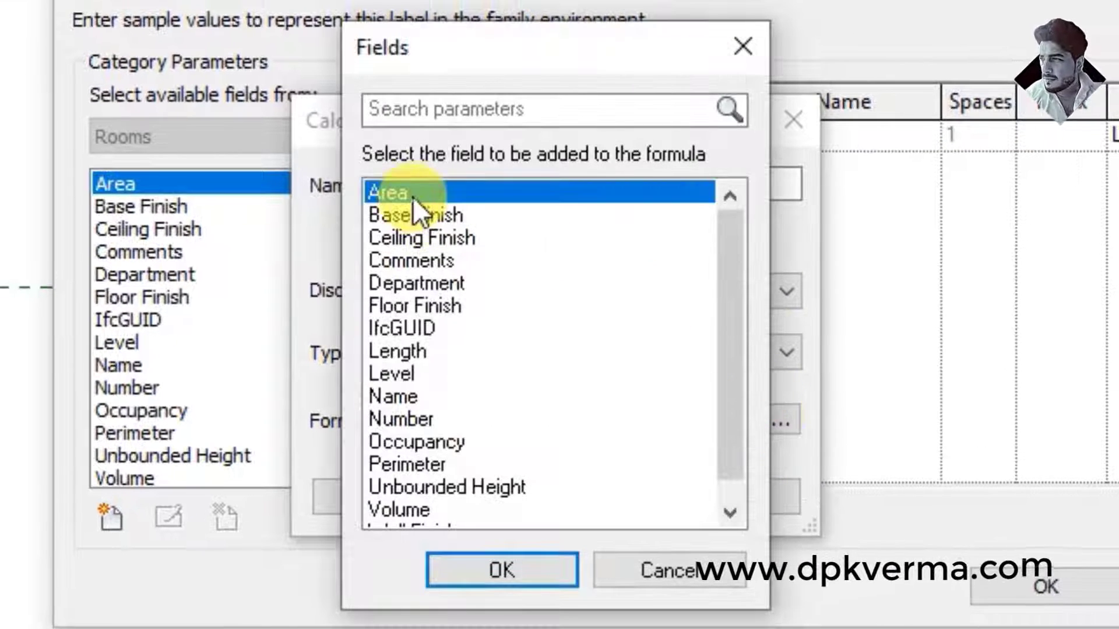
left_click(539, 565)
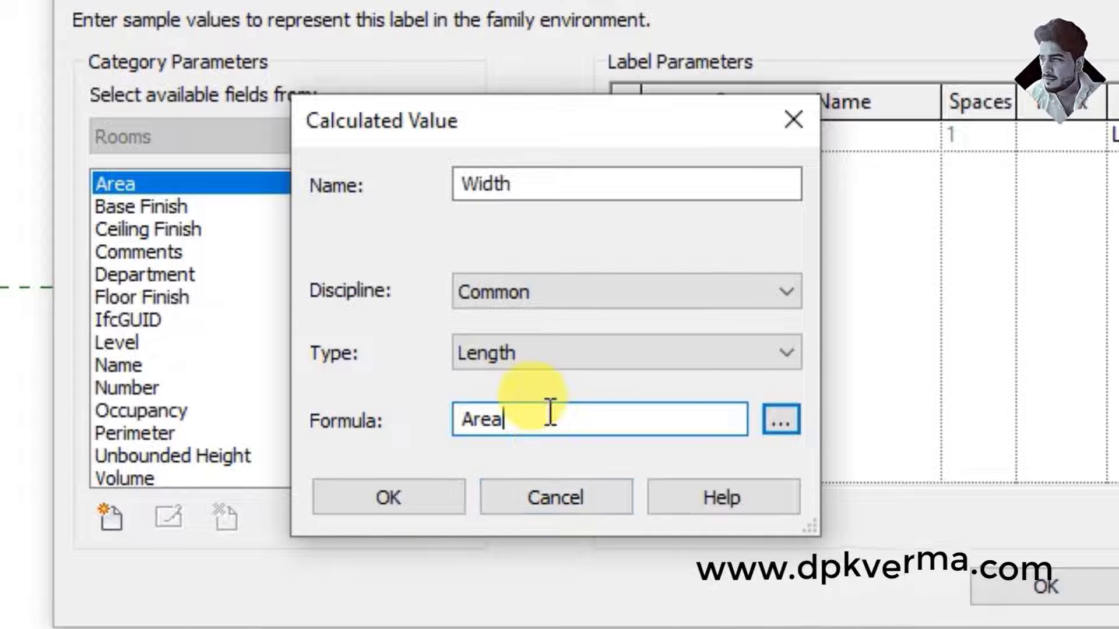
type("/")
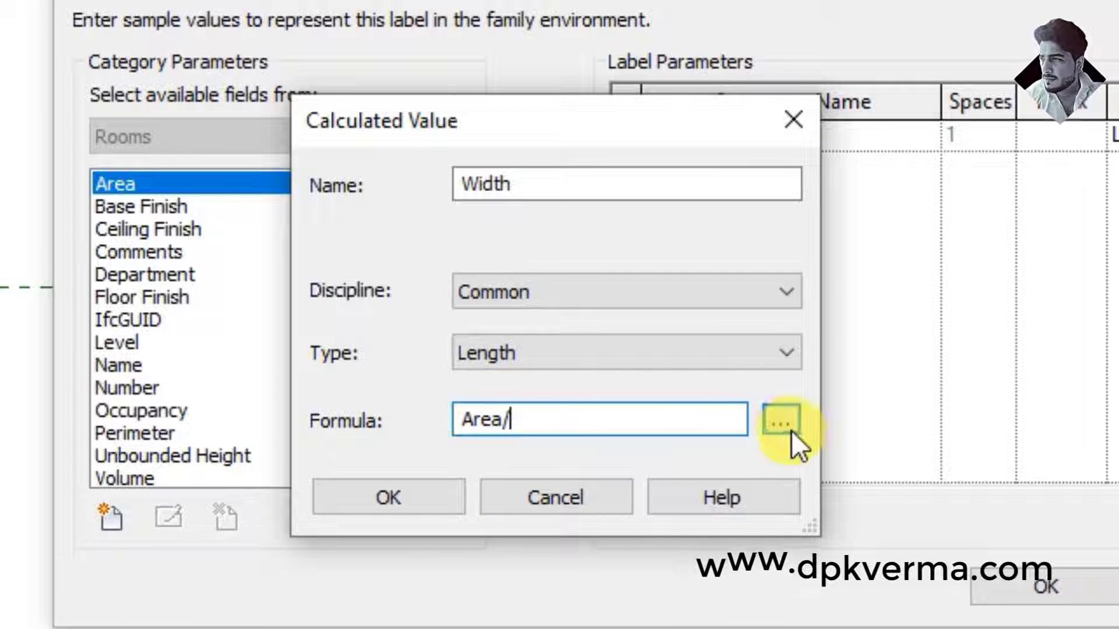
left_click(792, 430)
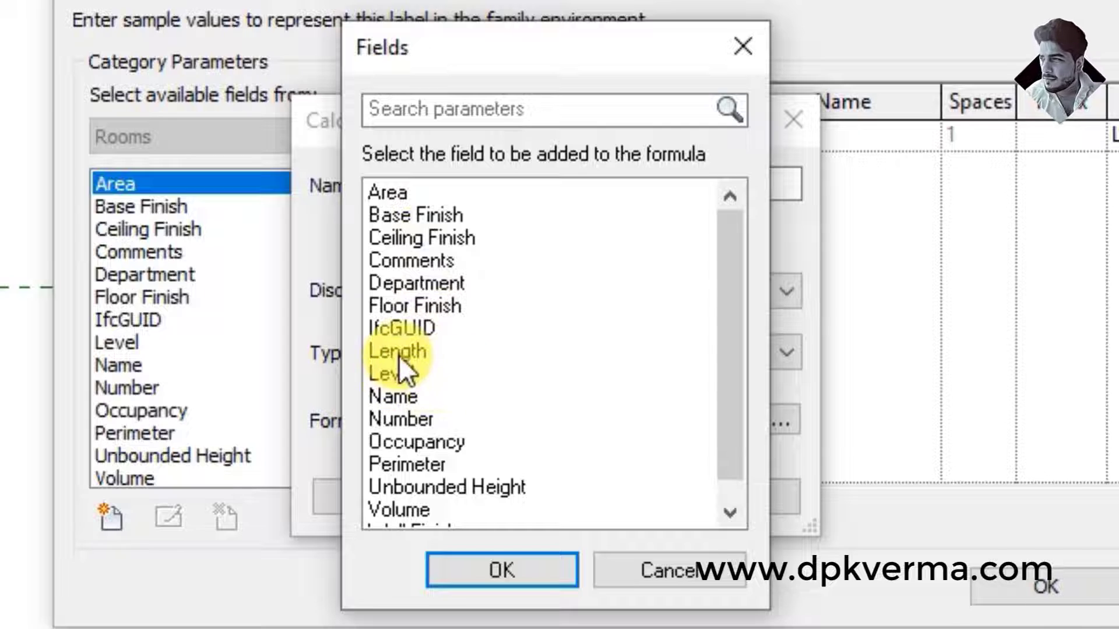
left_click(402, 352)
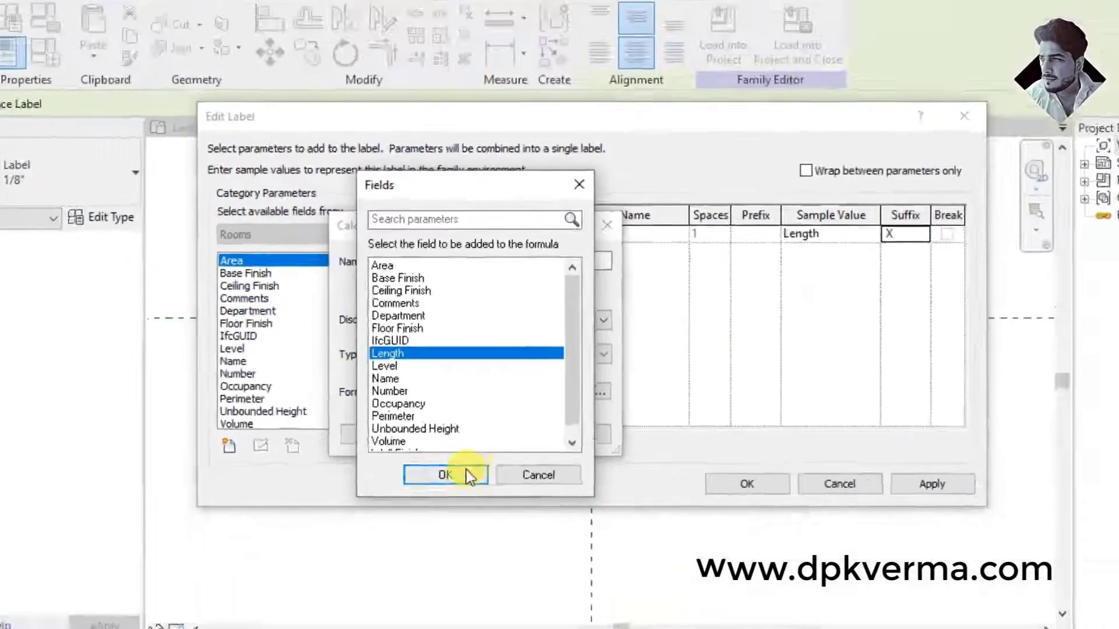
left_click(467, 473)
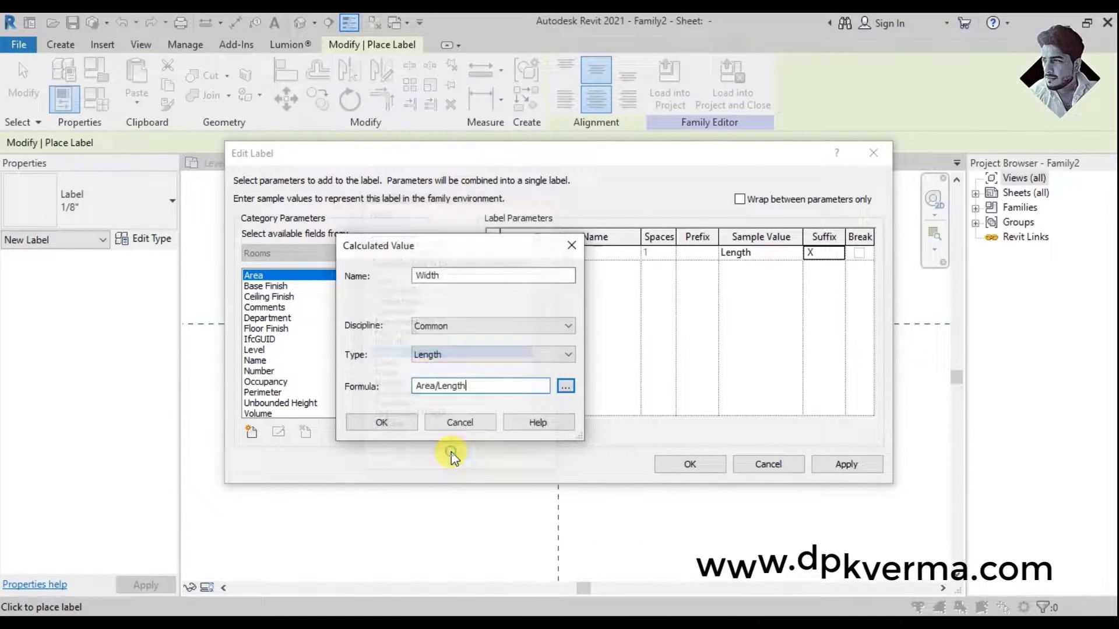
left_click(399, 418)
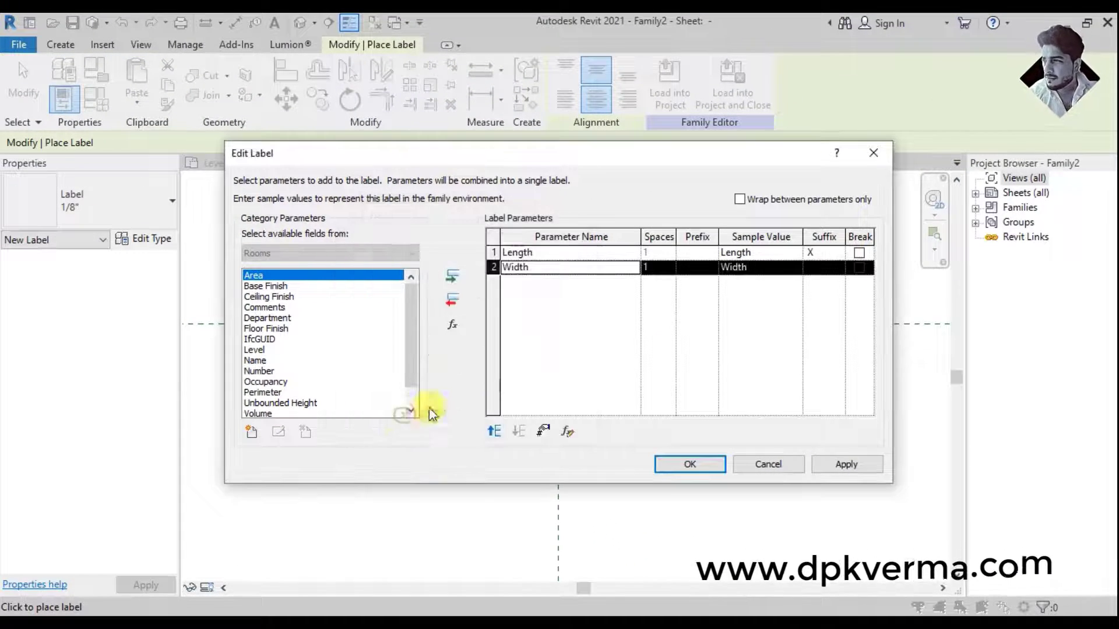
Step: Apply the Length X Width label, end placement, and position it beneath Name
left_click(693, 467)
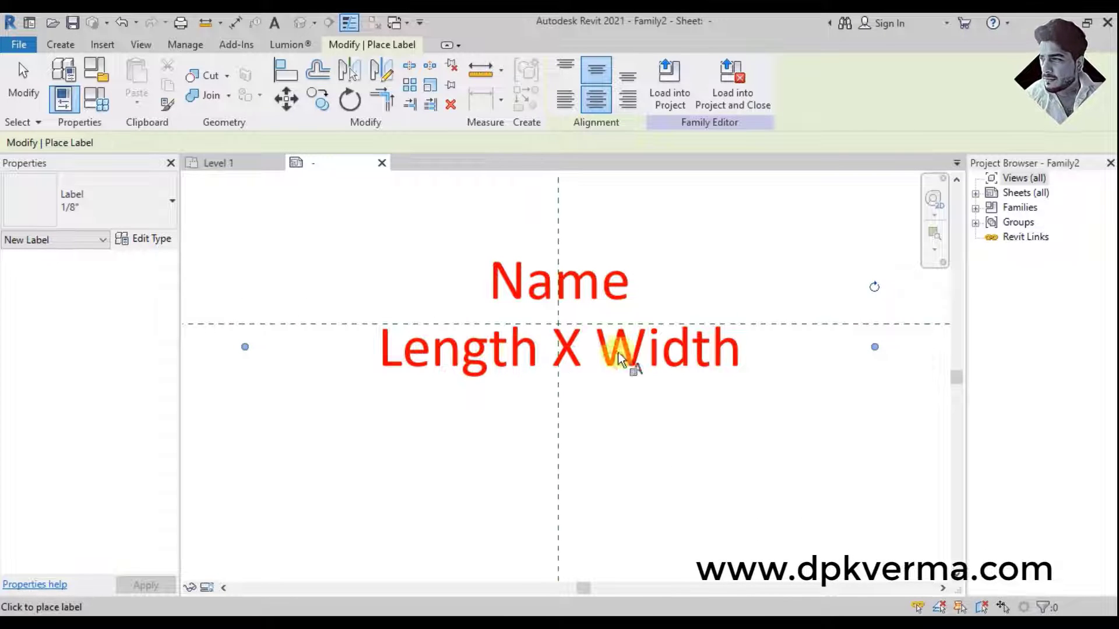
right_click(679, 227)
left_click(700, 240)
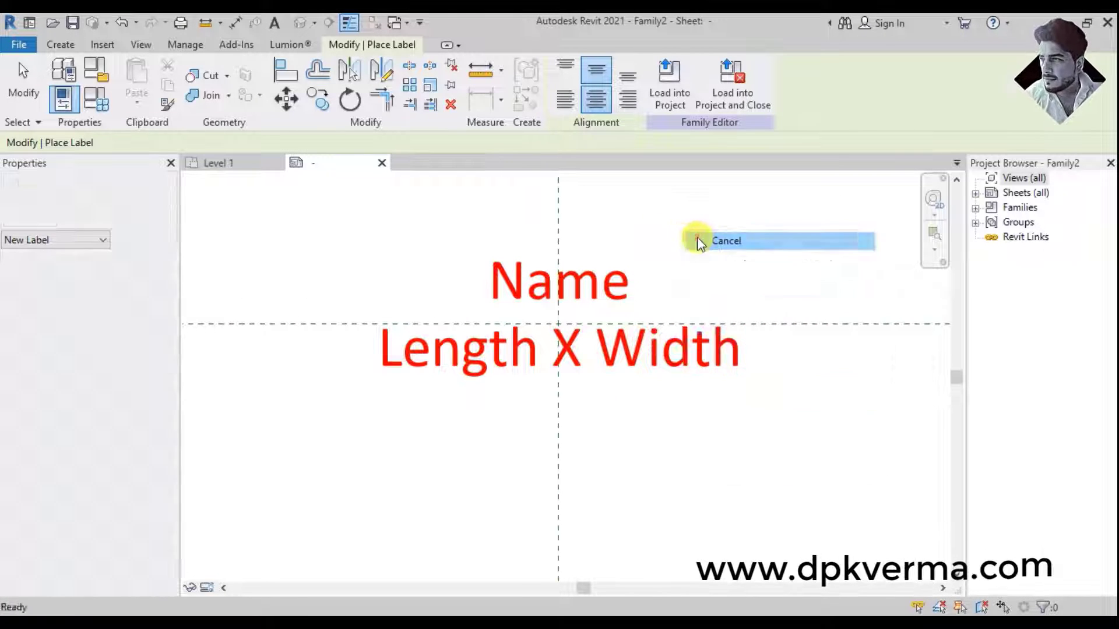
left_click(659, 347)
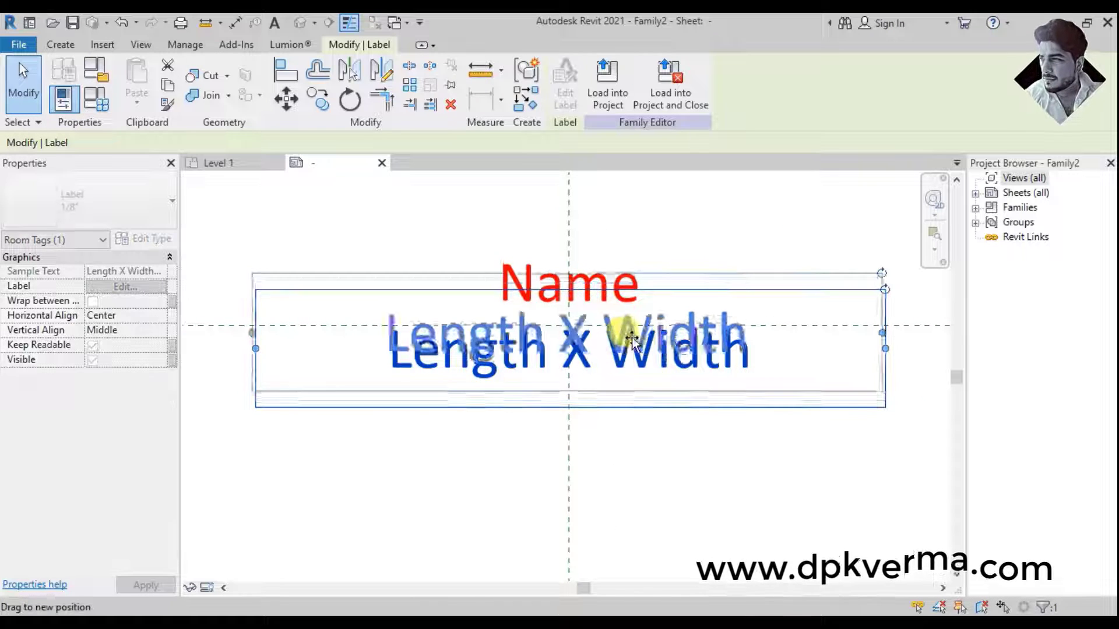
left_click_drag(632, 338, 637, 352)
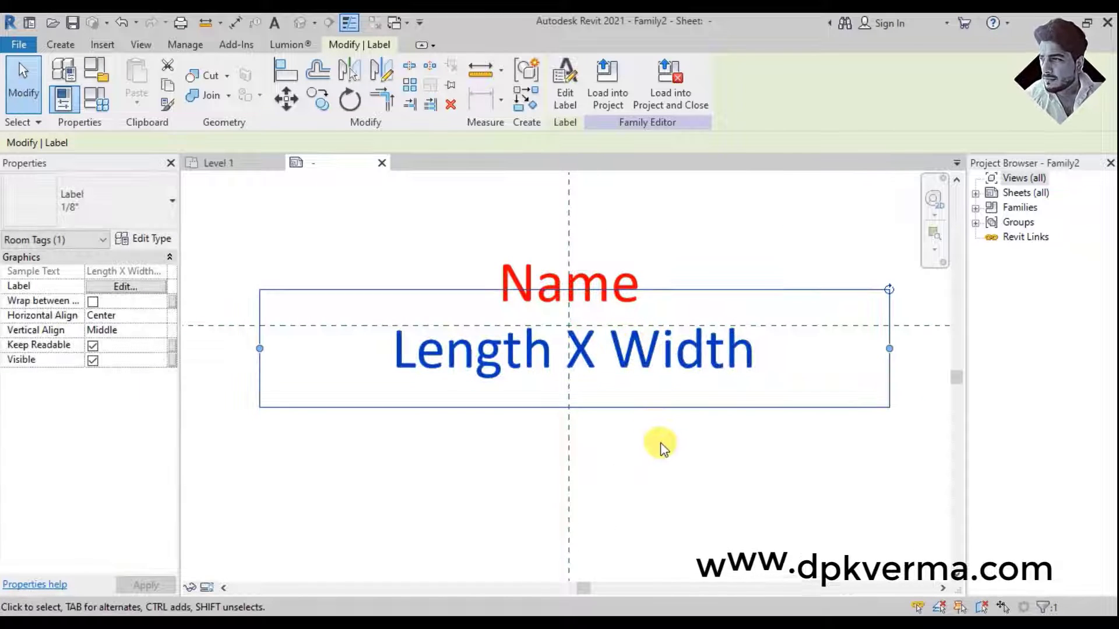
left_click(660, 447)
scroll(559, 379, "down", 2)
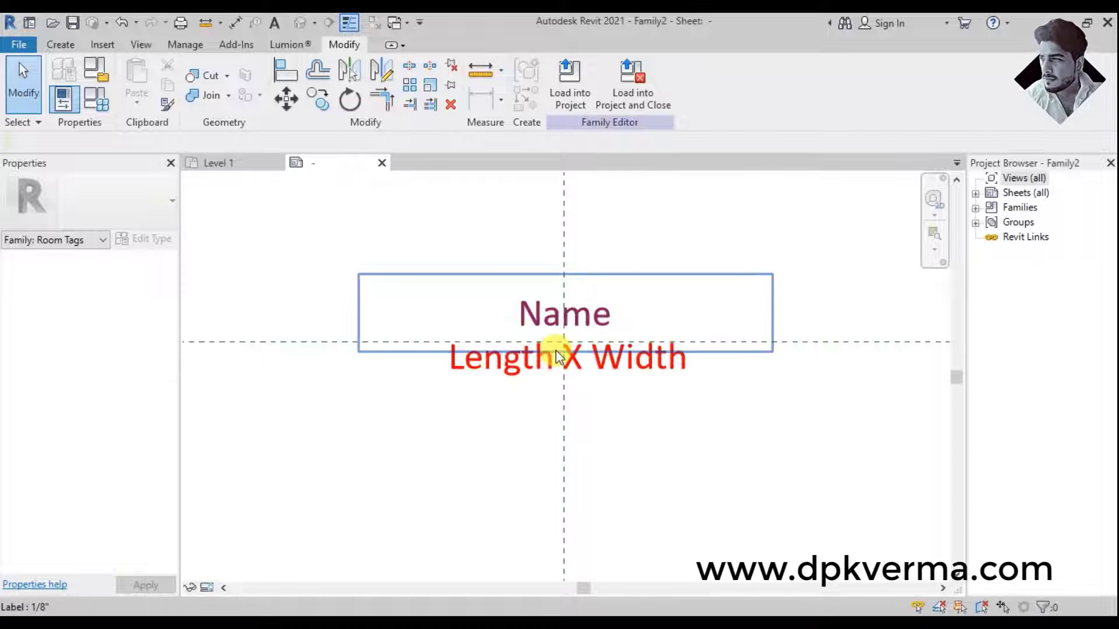
left_click(20, 47)
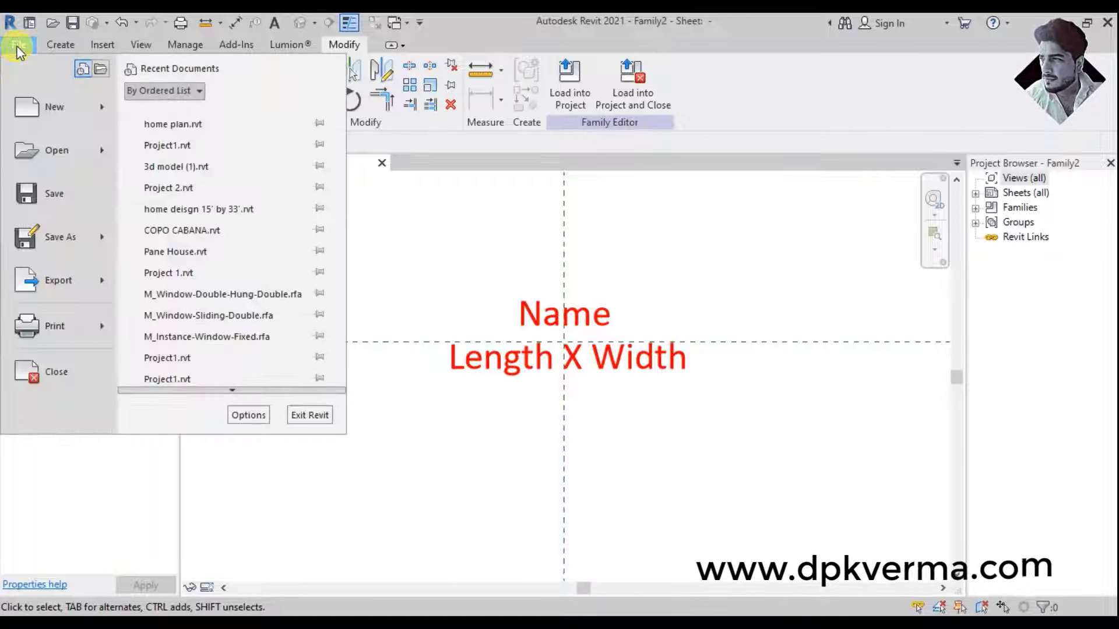
mouse_move(56, 236)
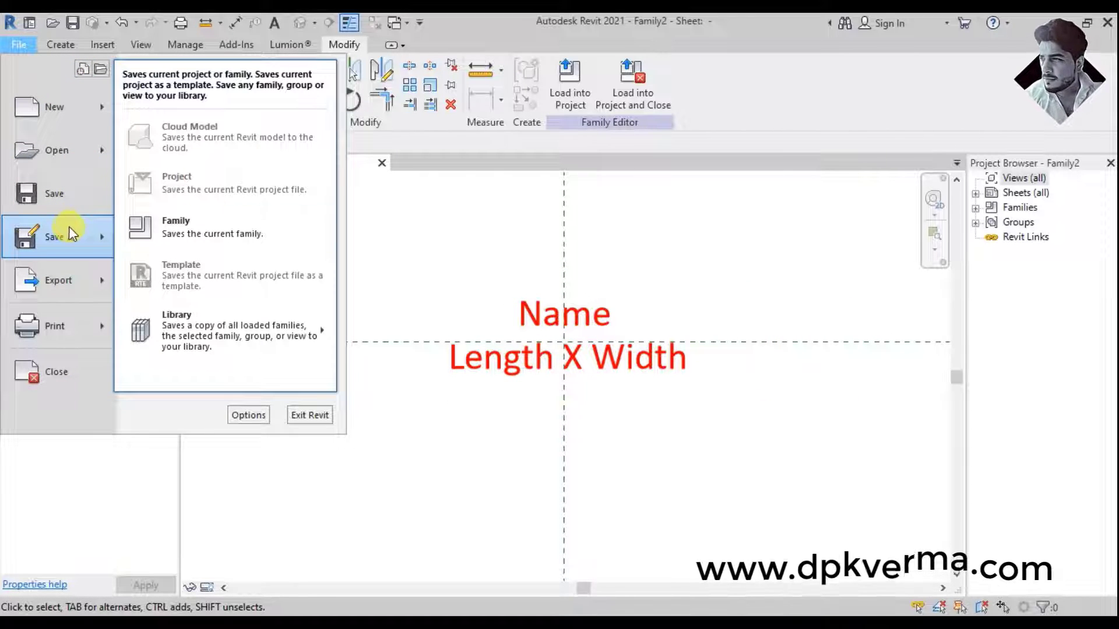
Step: Save the family to the Desktop, entering the file name 'room tag length x width'
left_click(214, 219)
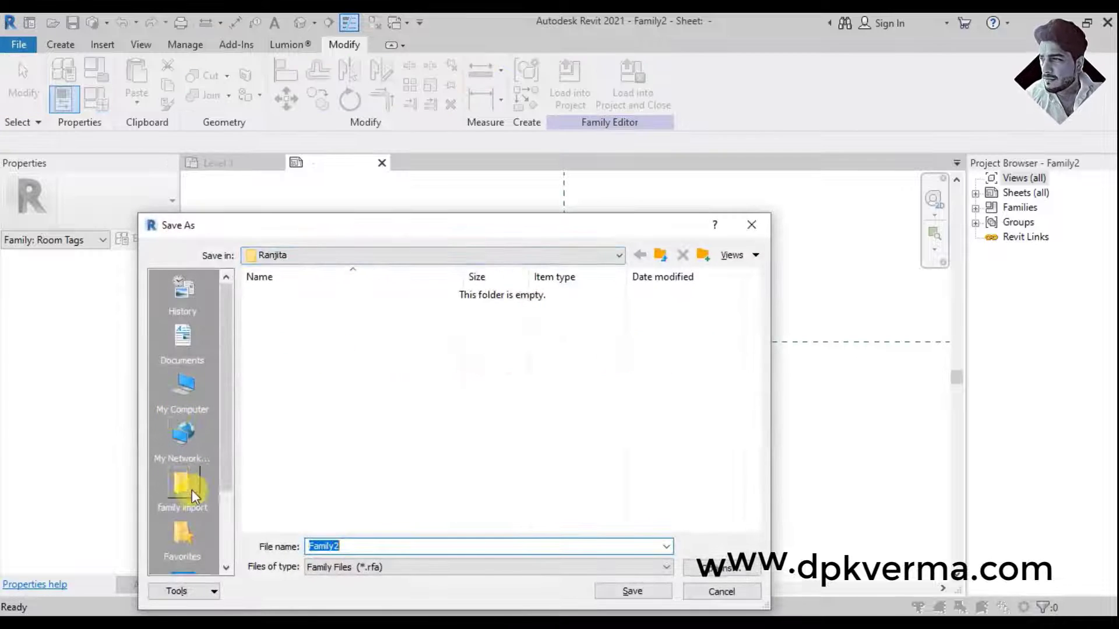
scroll(187, 456, "down", 2)
left_click(185, 495)
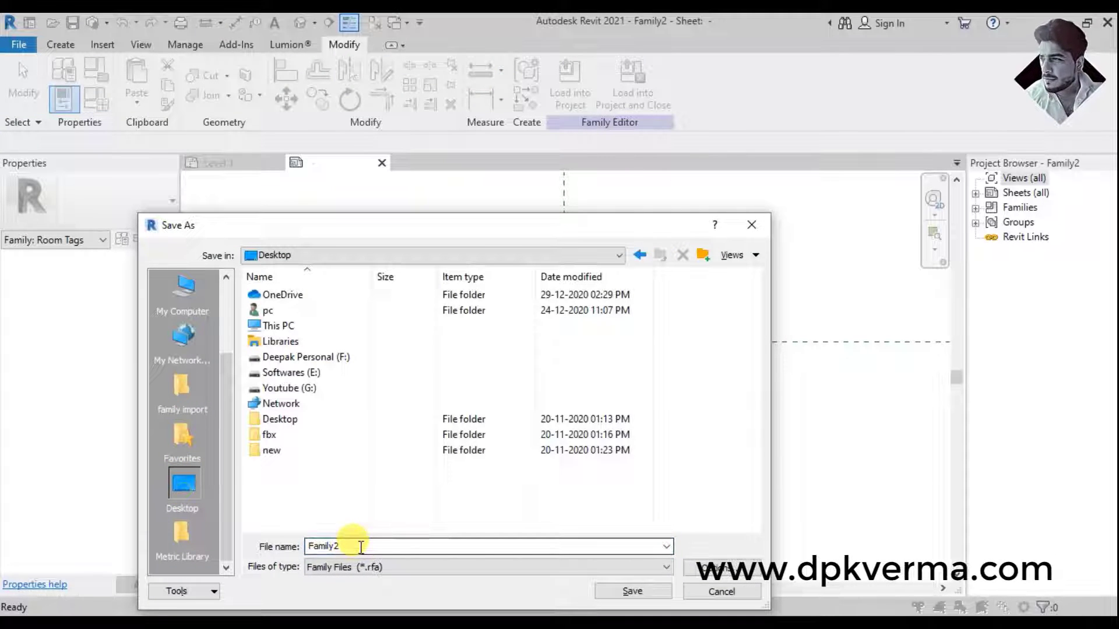
double_click(361, 546)
type("room tag")
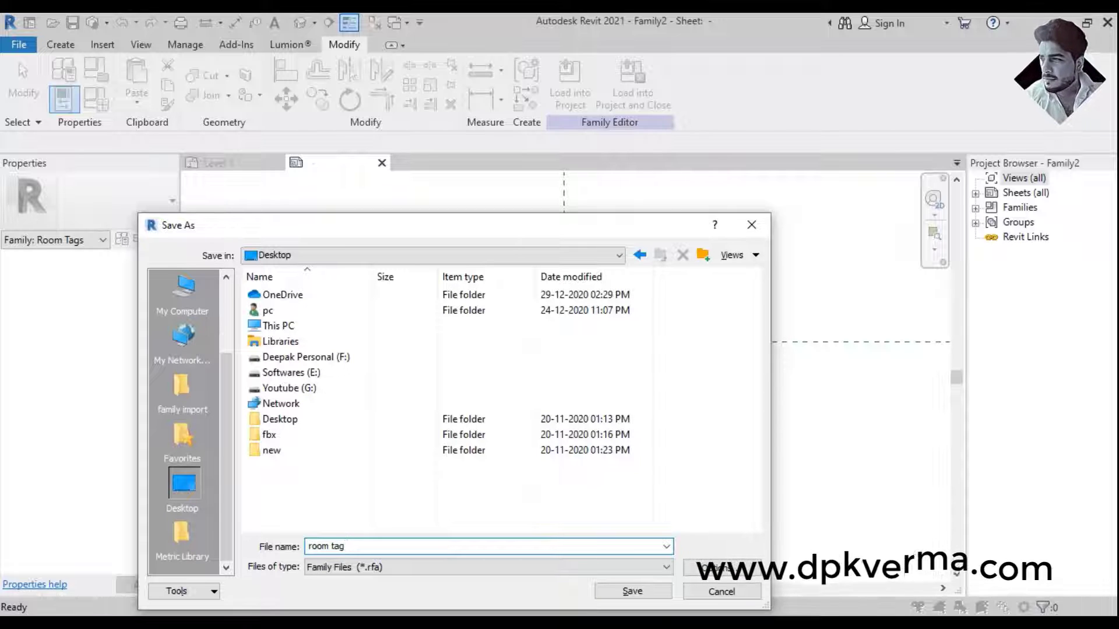
type(" len")
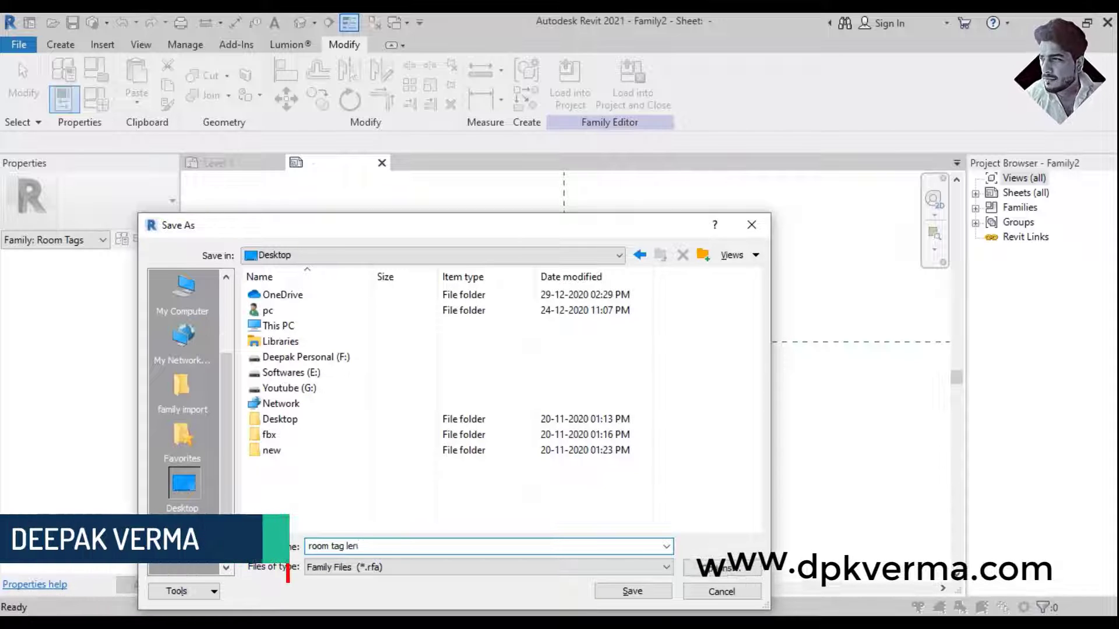
type("gth x width")
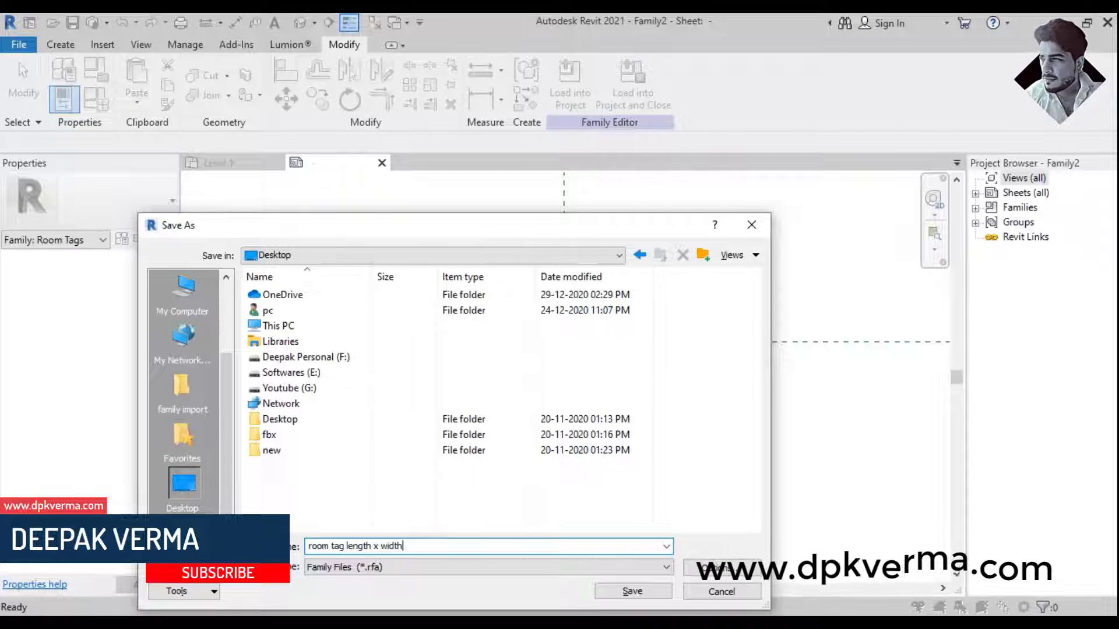
Step: Save room tag length x width.rfa, load it into the home plan project and check the room tag type list
left_click(601, 588)
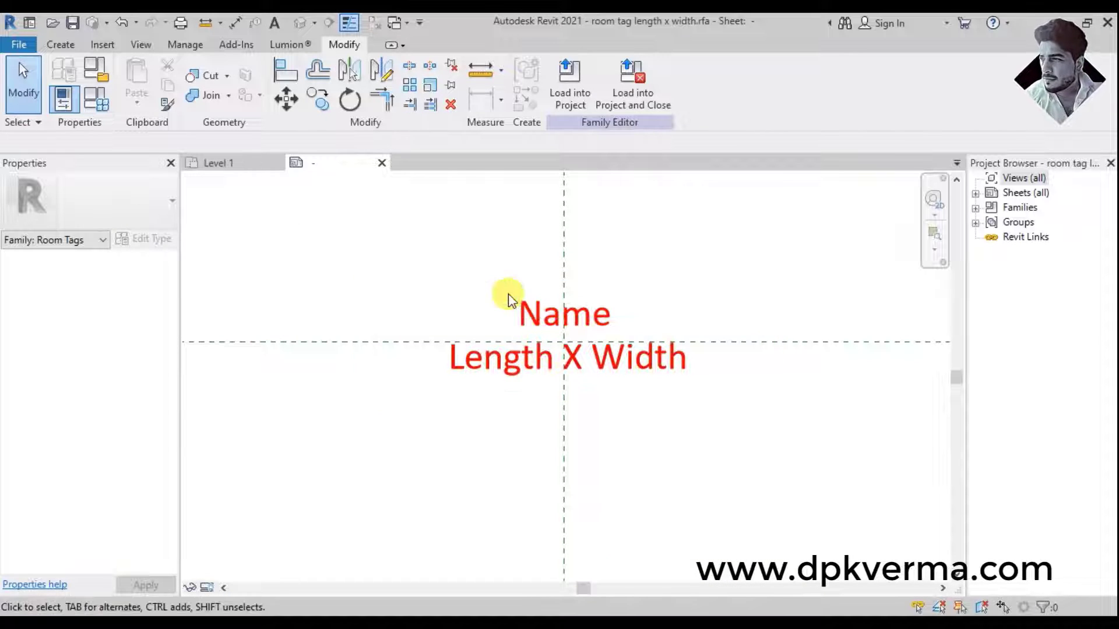
left_click(225, 164)
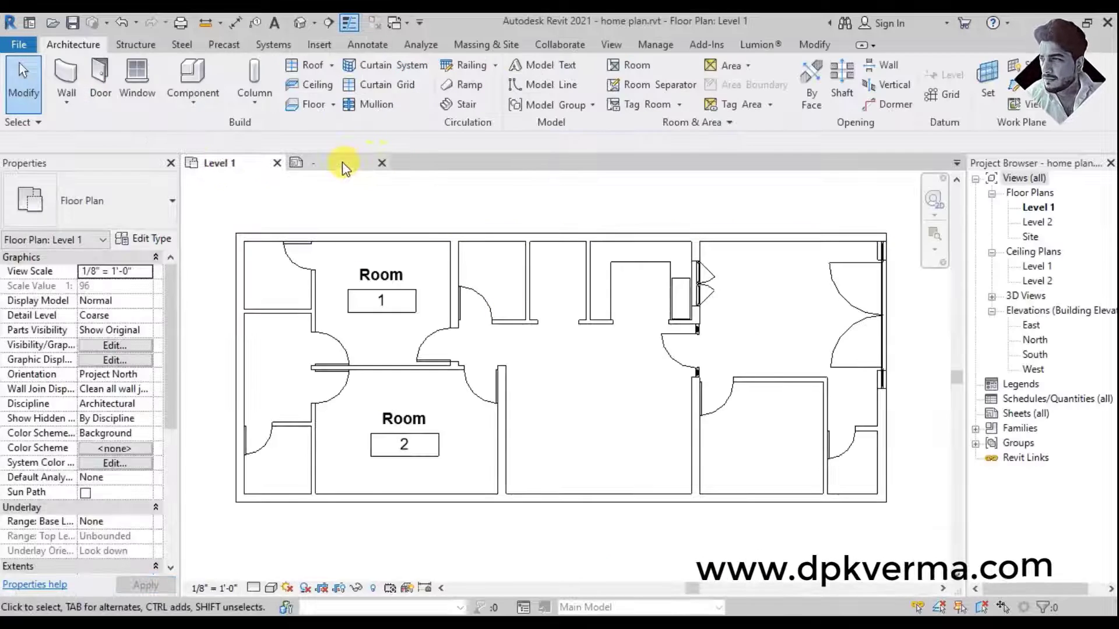
left_click(342, 163)
left_click(569, 94)
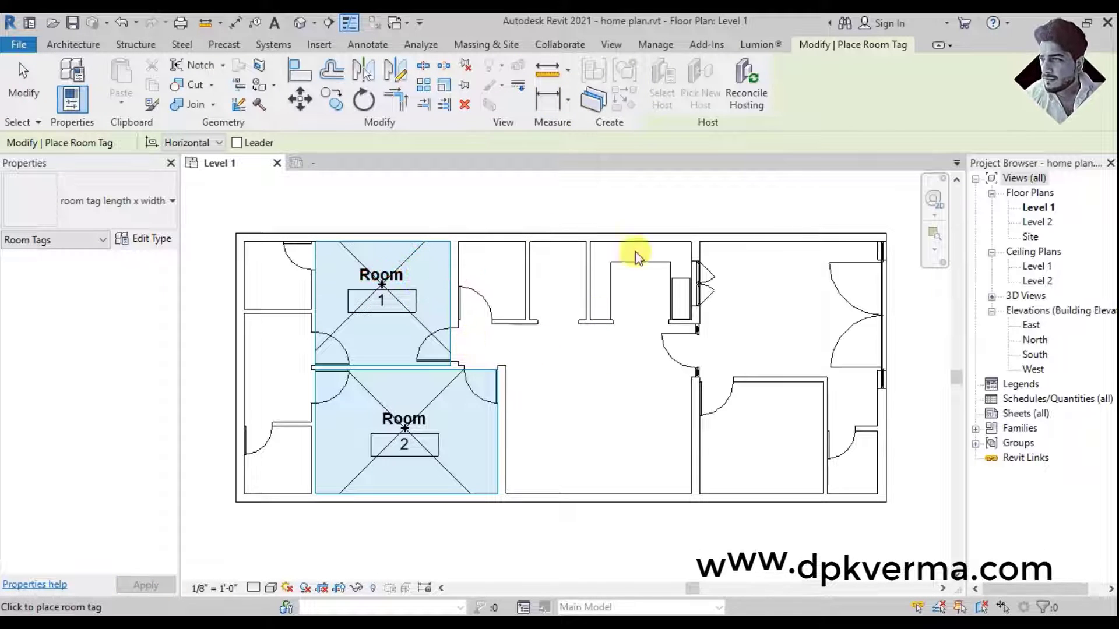
left_click(113, 217)
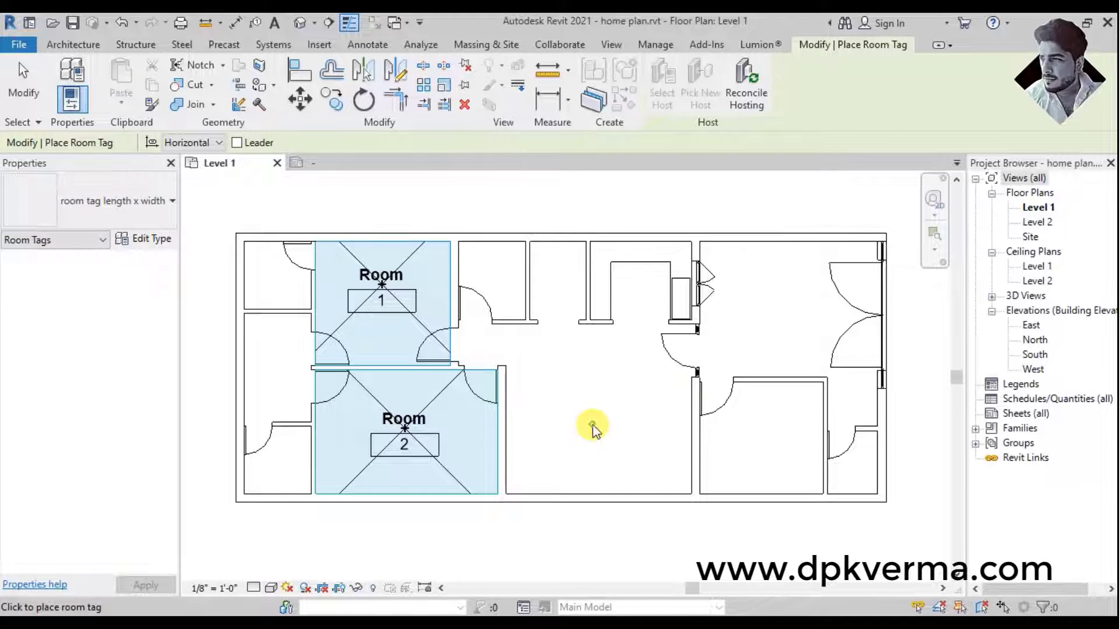
Step: Place tagged rooms in the central, lower-right and upper-right spaces, then end room placement
key("Escape")
key("Escape")
left_click(635, 69)
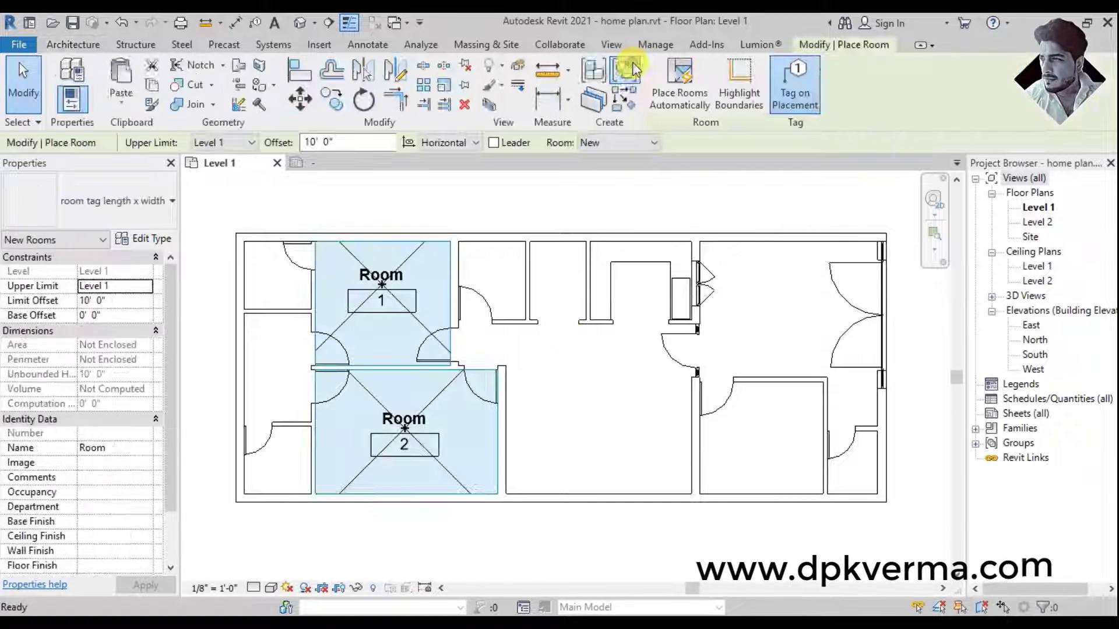
left_click(151, 201)
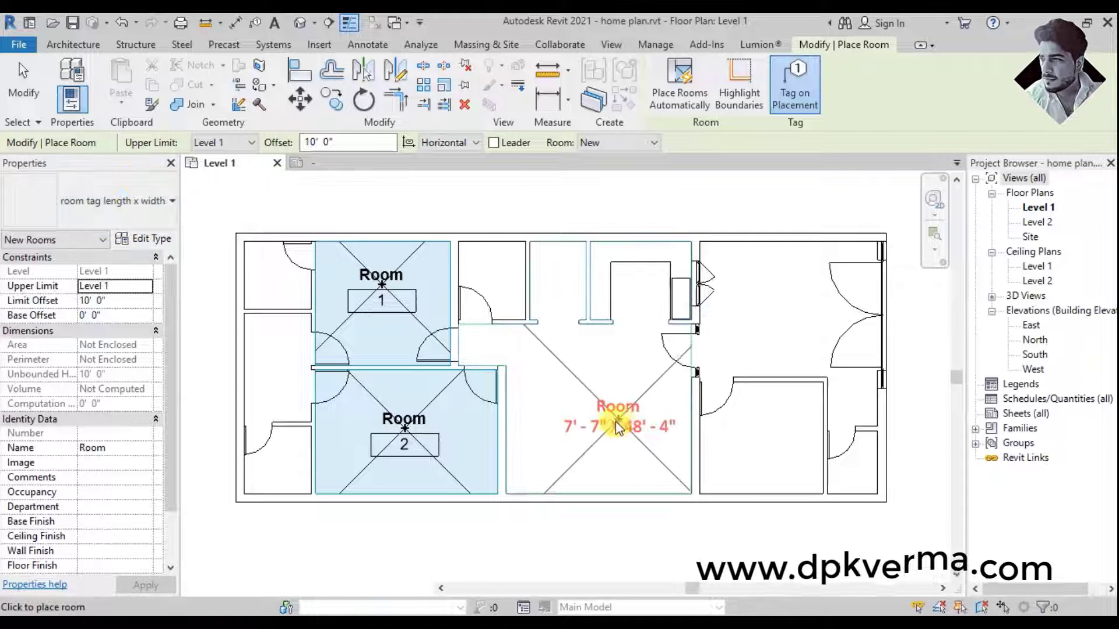
left_click(601, 421)
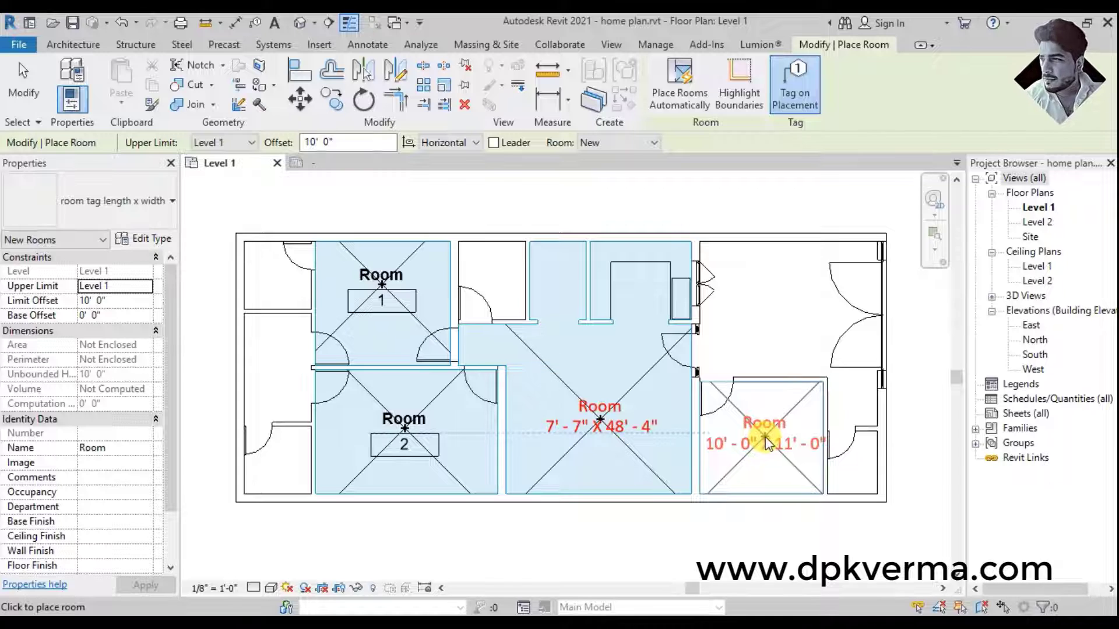
left_click(767, 443)
left_click(781, 314)
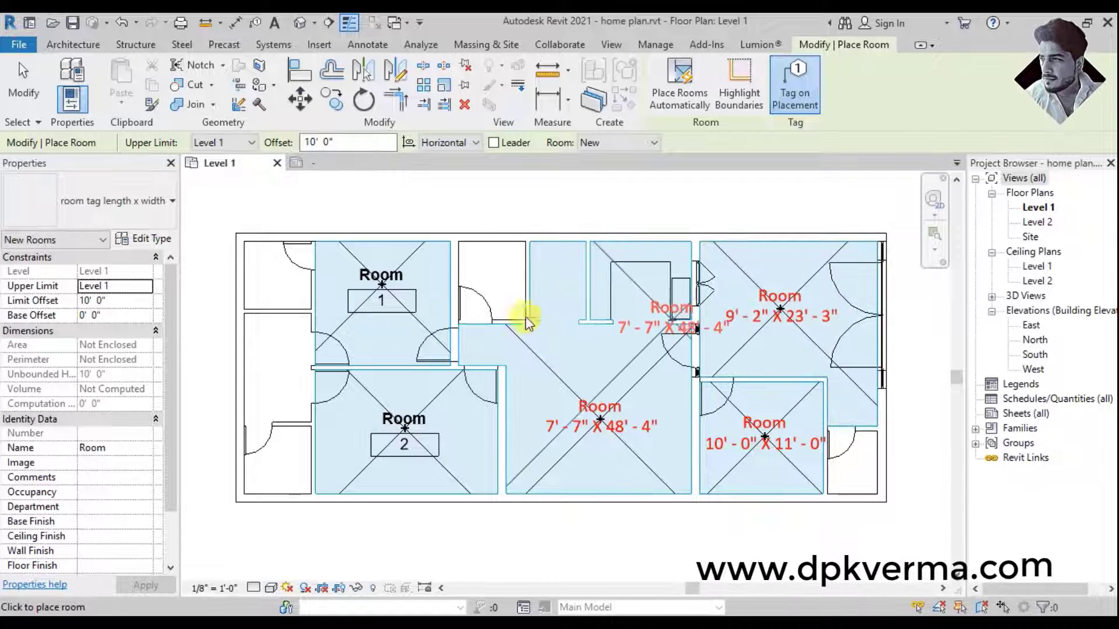
key("Escape")
key("Escape")
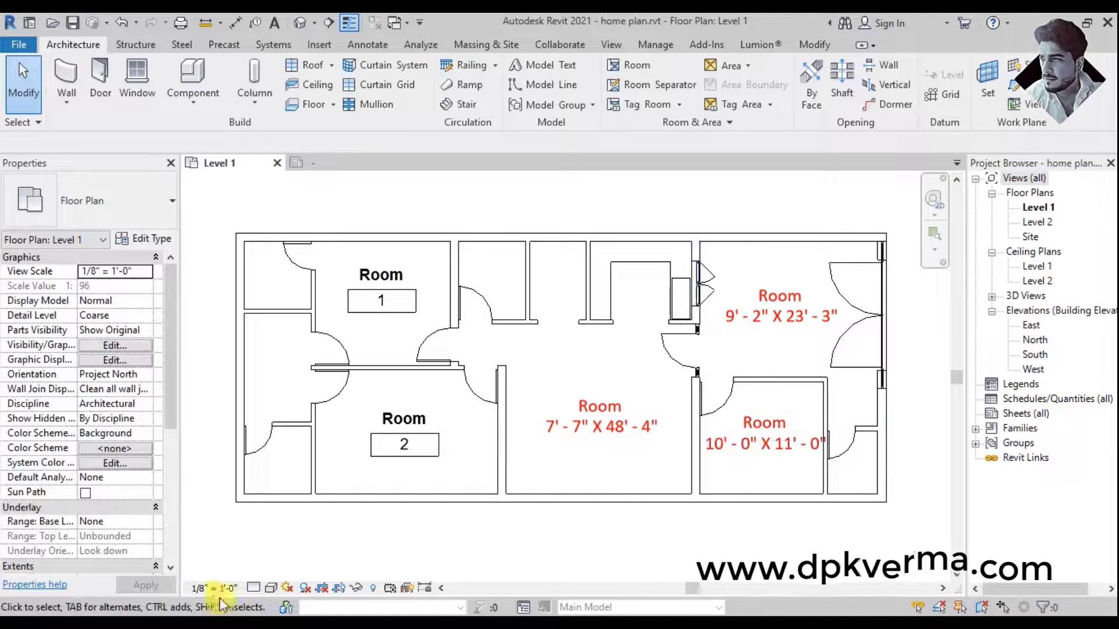
Step: Set the view scale to 1/4" = 1'-0" and place a 6'-0" X 7'-0" room in the top closet
left_click(212, 590)
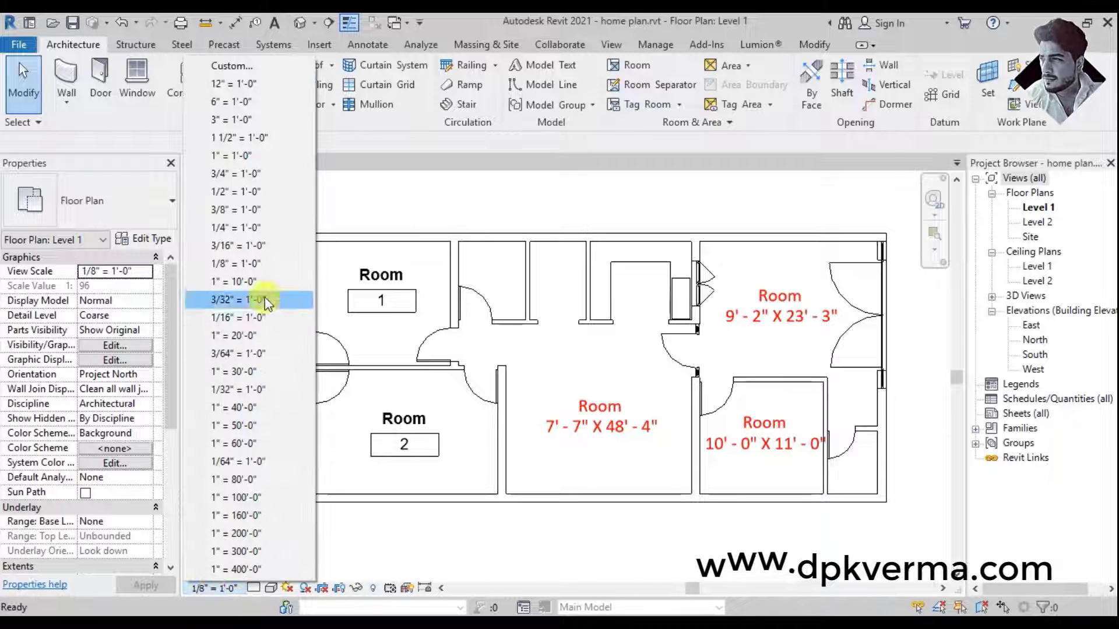
left_click(231, 229)
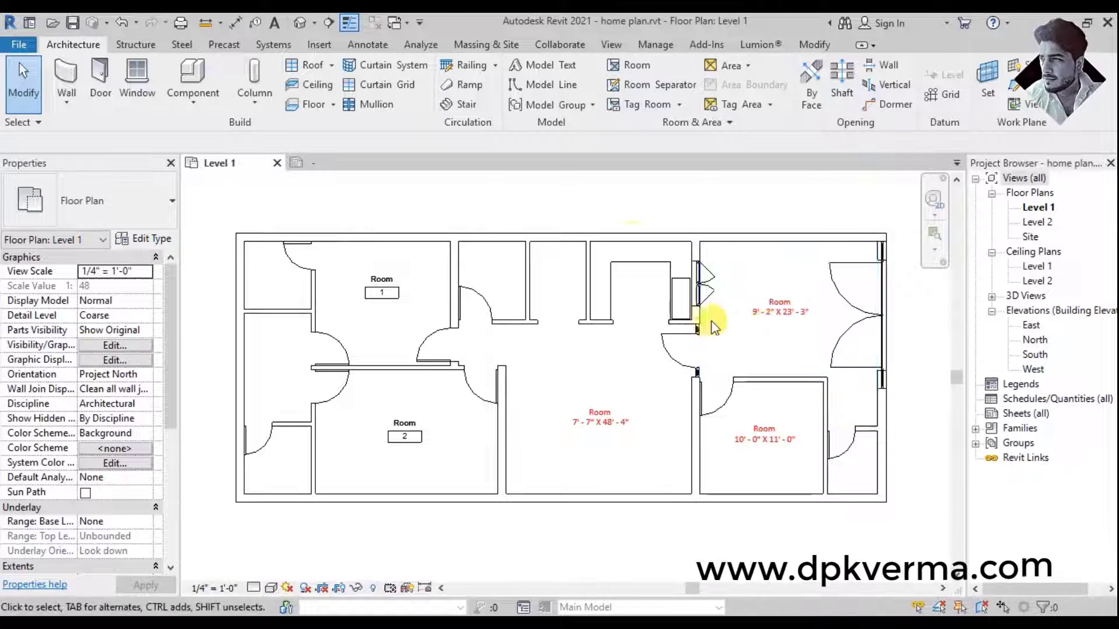
left_click(635, 71)
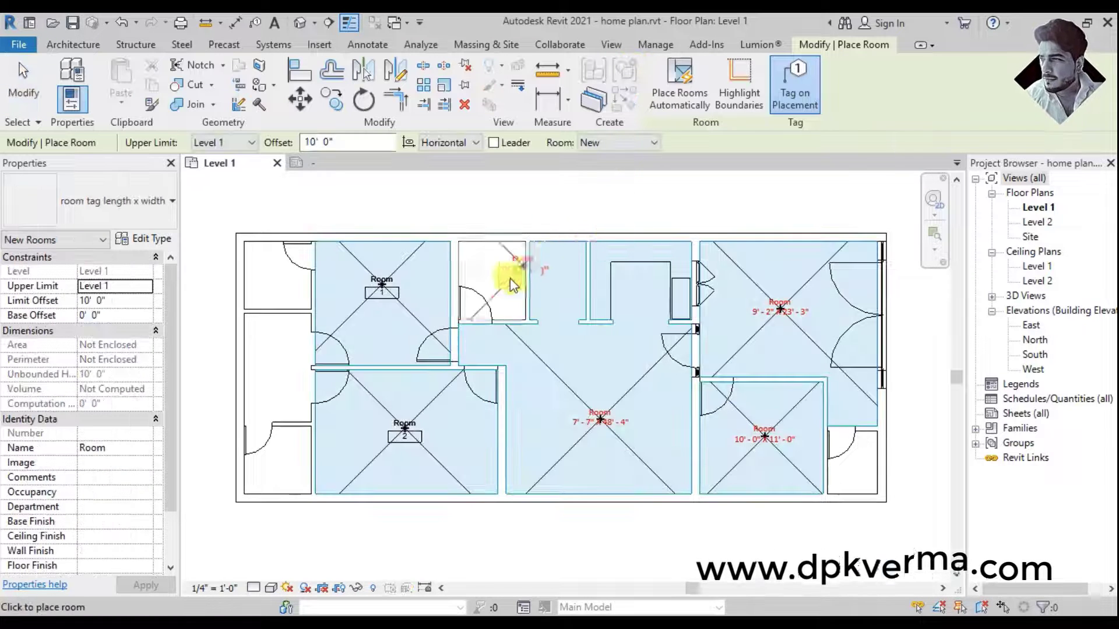
scroll(510, 277, "up", 2)
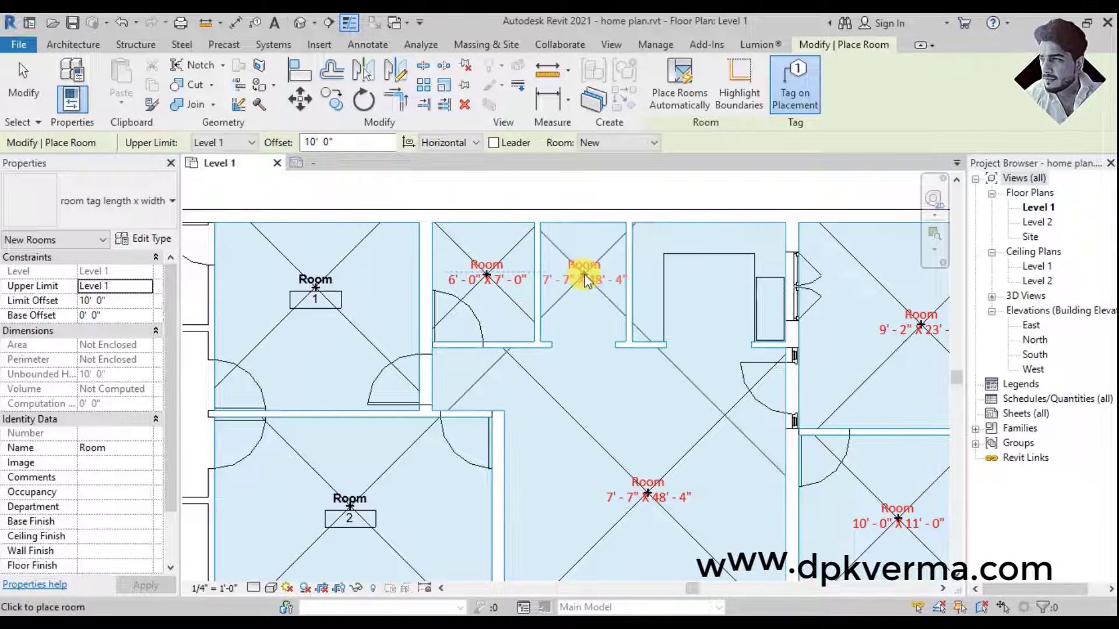
left_click(582, 274)
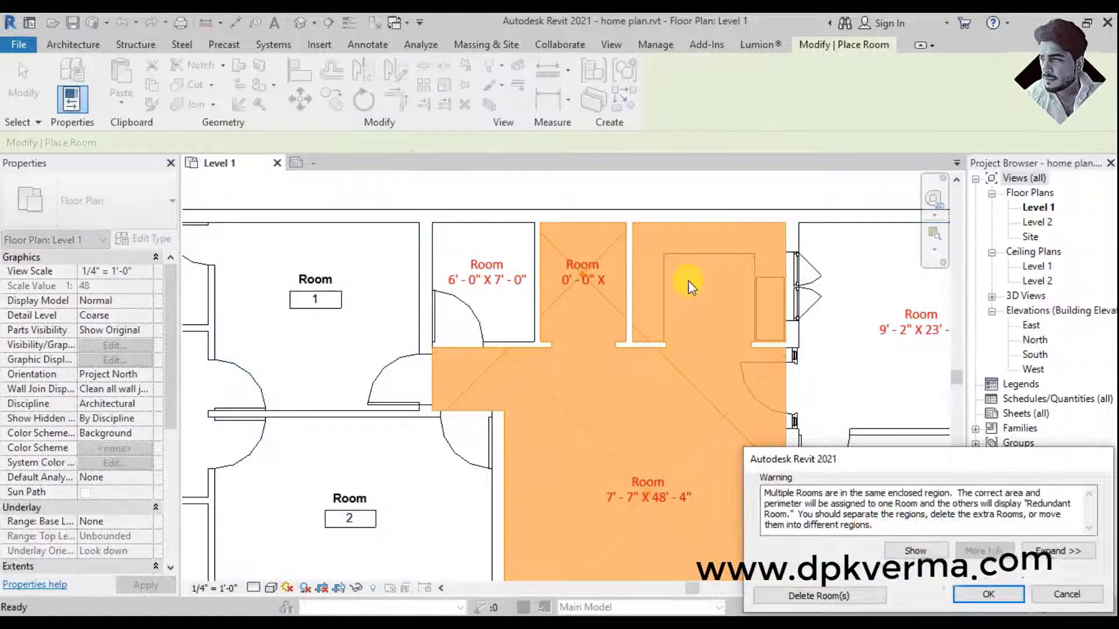
left_click(988, 595)
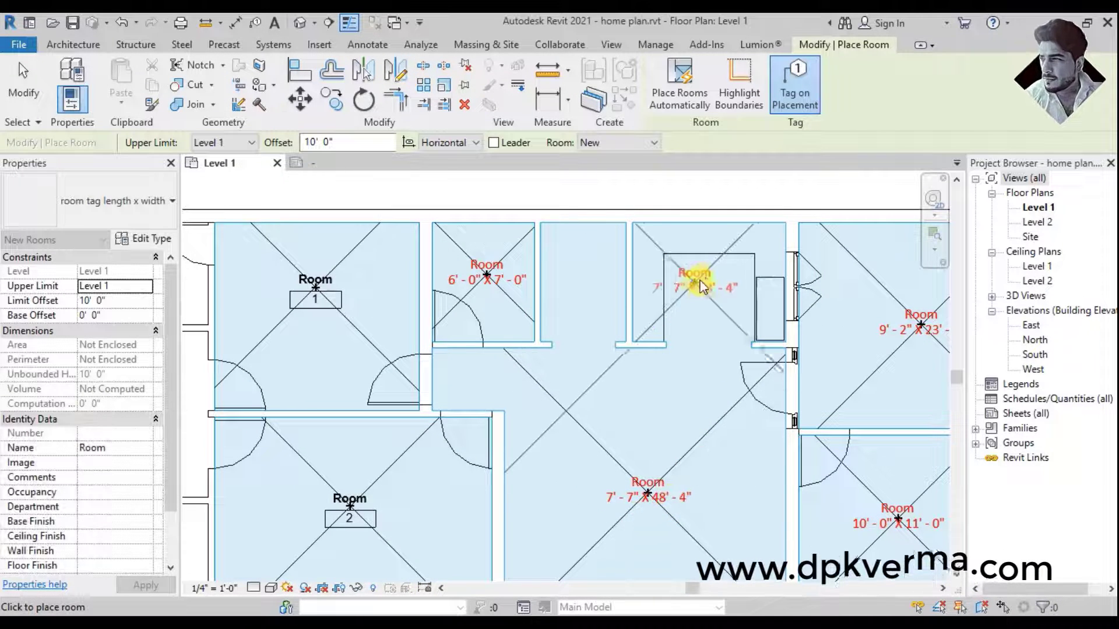
scroll(676, 495, "down", 3)
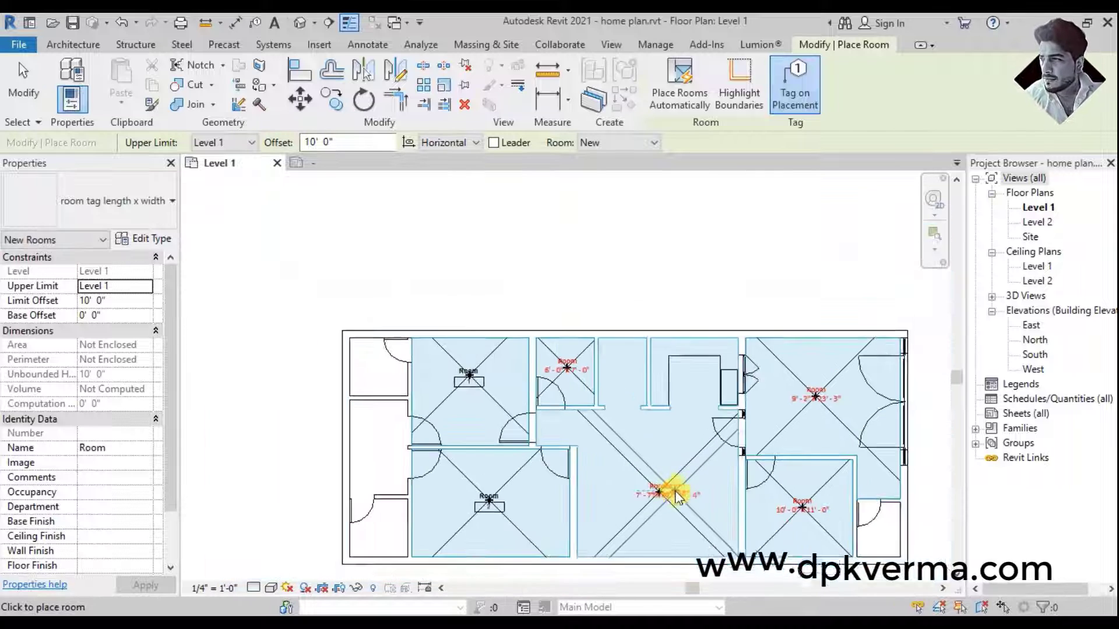
scroll(670, 408, "up", 3)
key("Escape")
scroll(671, 408, "up", 2)
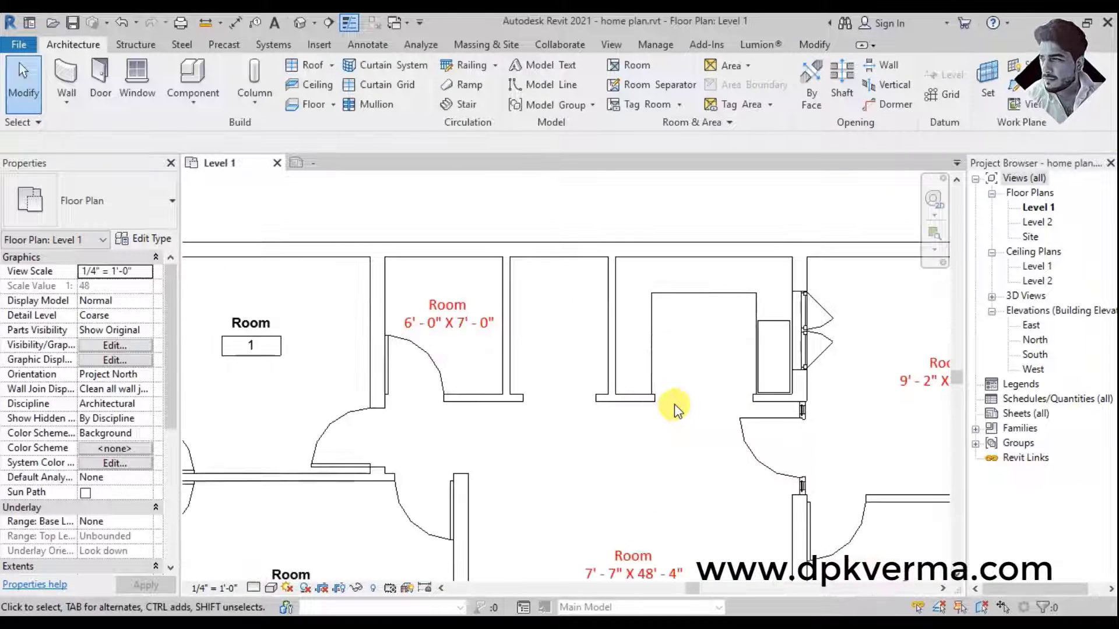
scroll(673, 404, "down", 2)
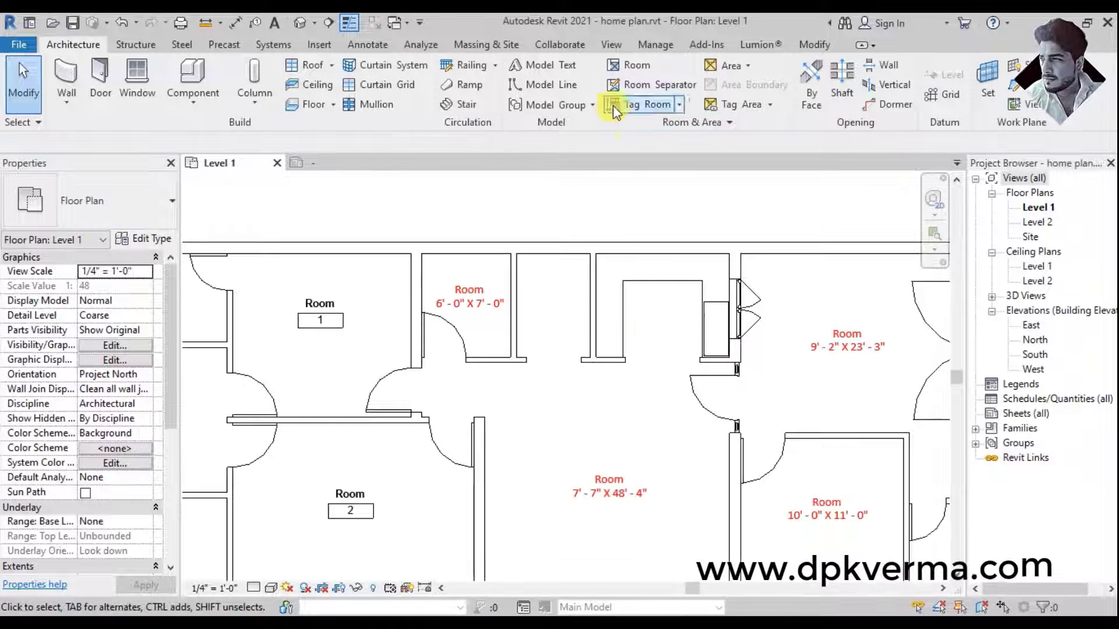
Step: Draw a room separation line across the opening between the top spaces
left_click(653, 84)
scroll(679, 327, "up", 2)
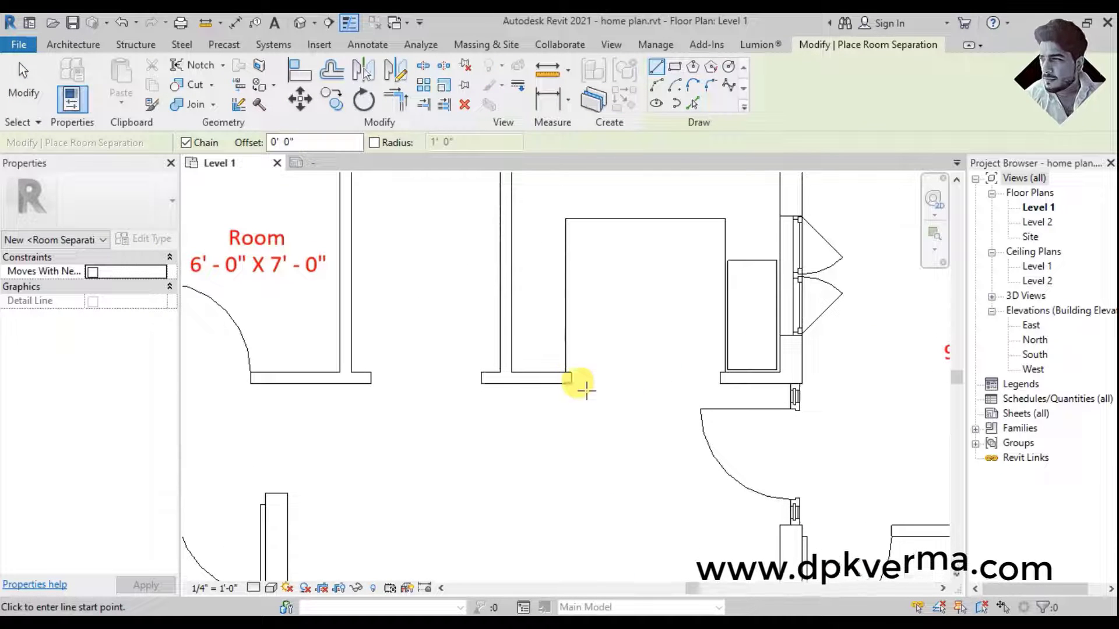
left_click(568, 382)
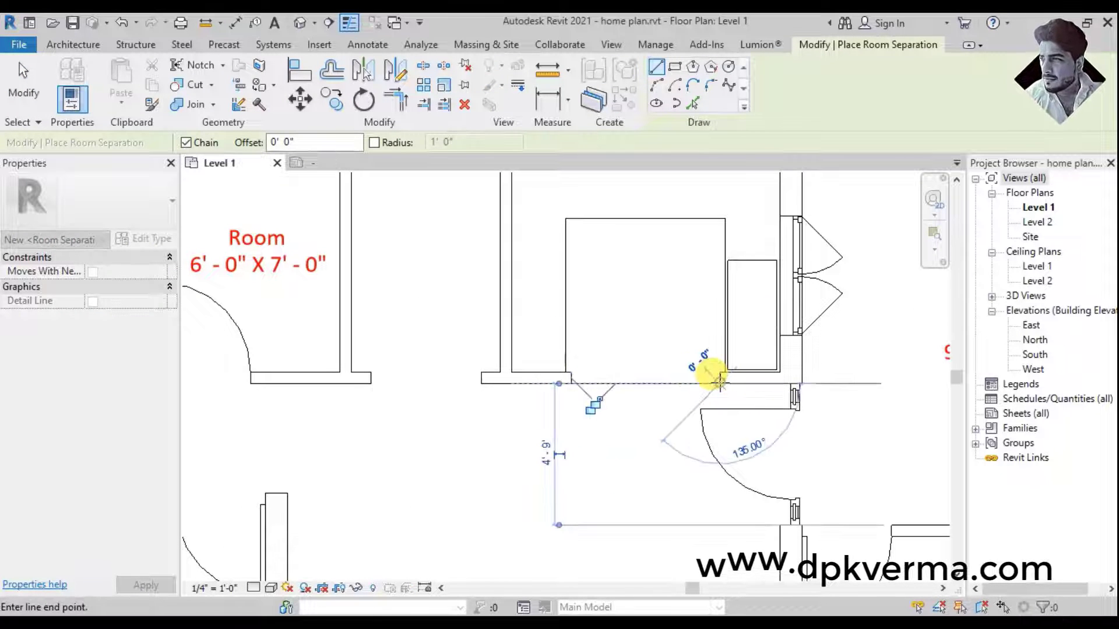
key("Escape")
left_click(371, 383)
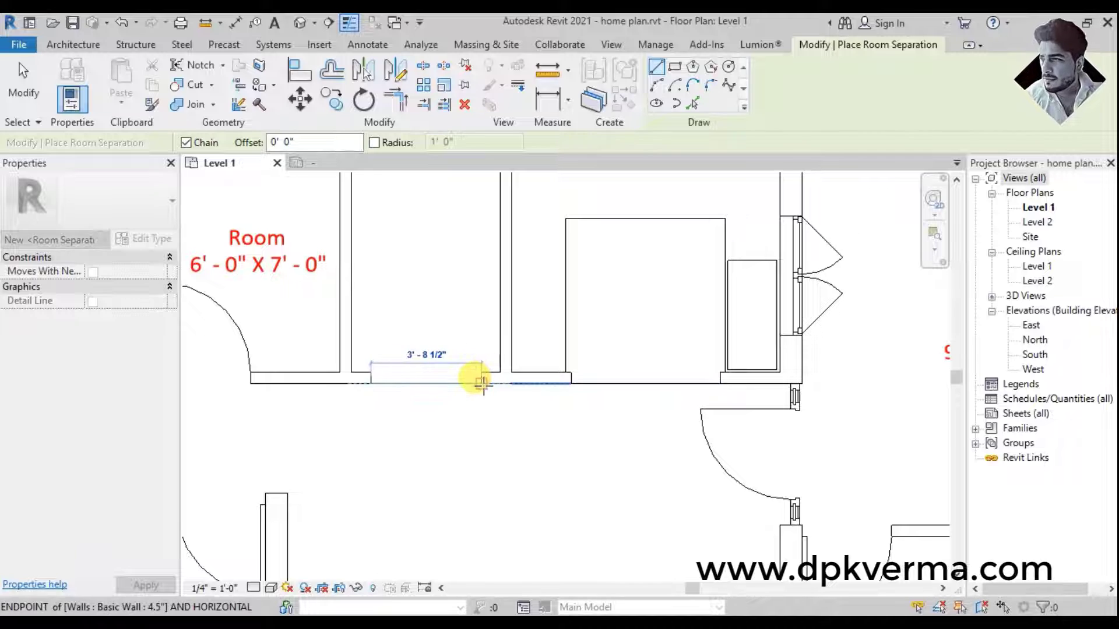
left_click(481, 382)
key("Escape")
key("Escape")
scroll(542, 338, "down", 3)
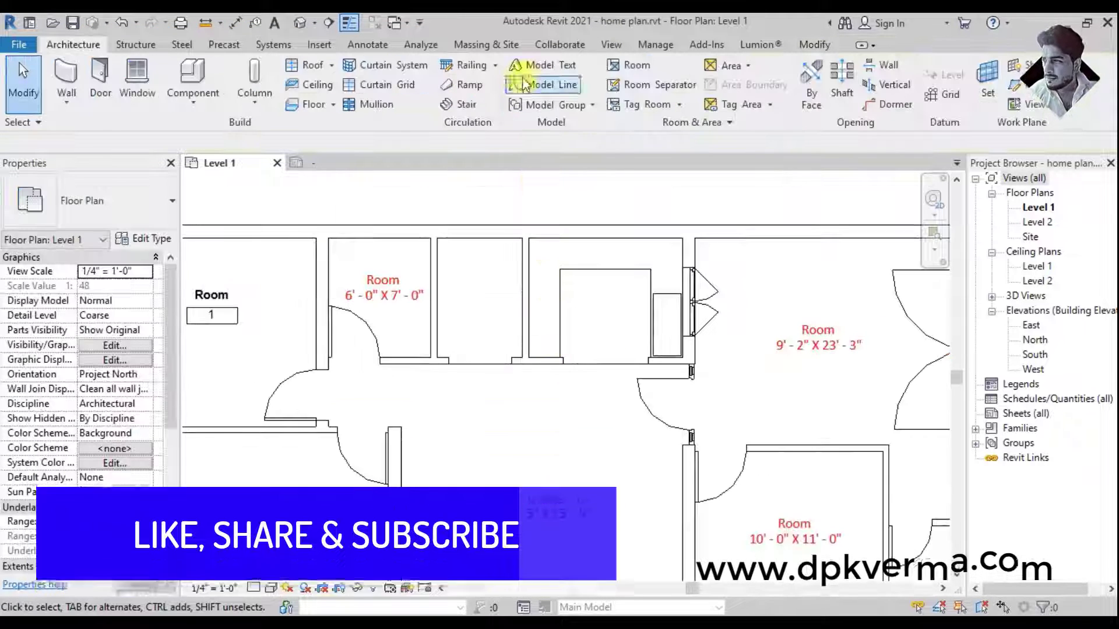
Step: Place rooms in the 4'-10" X 7'-7" and 6'-9" X 9'-8" spaces
left_click(629, 67)
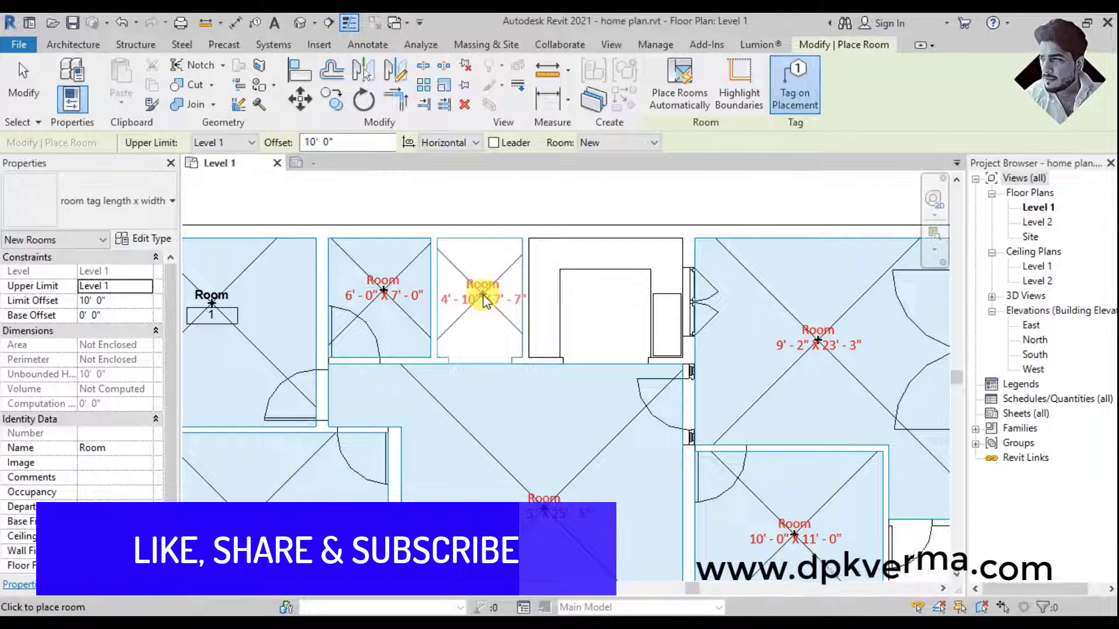
left_click(483, 296)
left_click(603, 310)
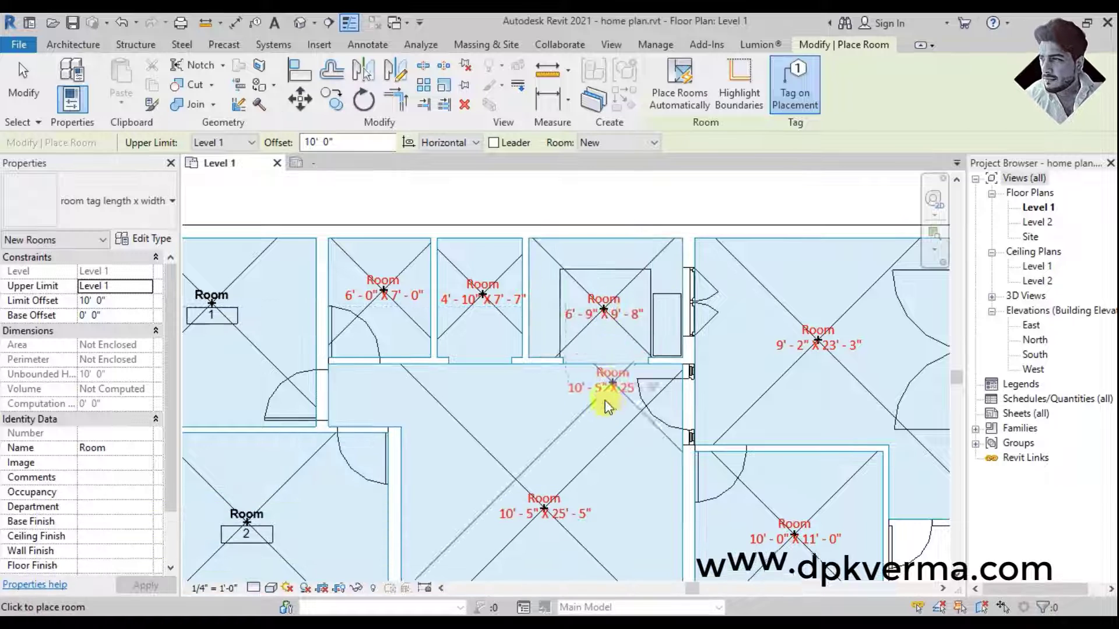
key("Escape")
key("Escape")
scroll(587, 437, "down", 3)
scroll(443, 457, "down", 1)
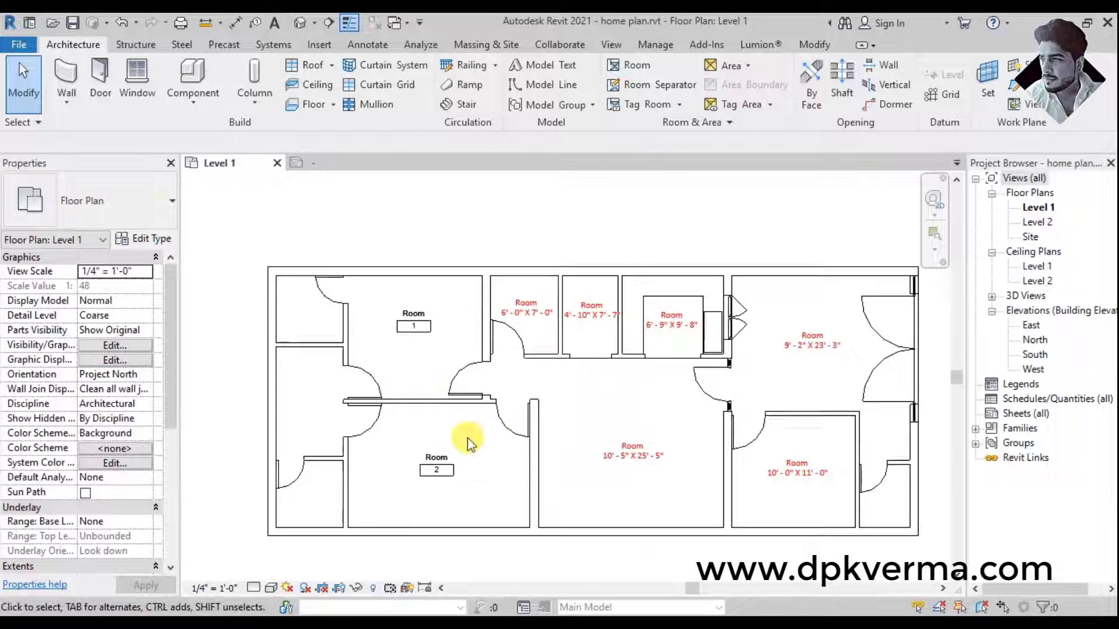
Step: Change room 1's tag type to room tag length x width (11'-1" X 12'-0")
left_click(416, 324)
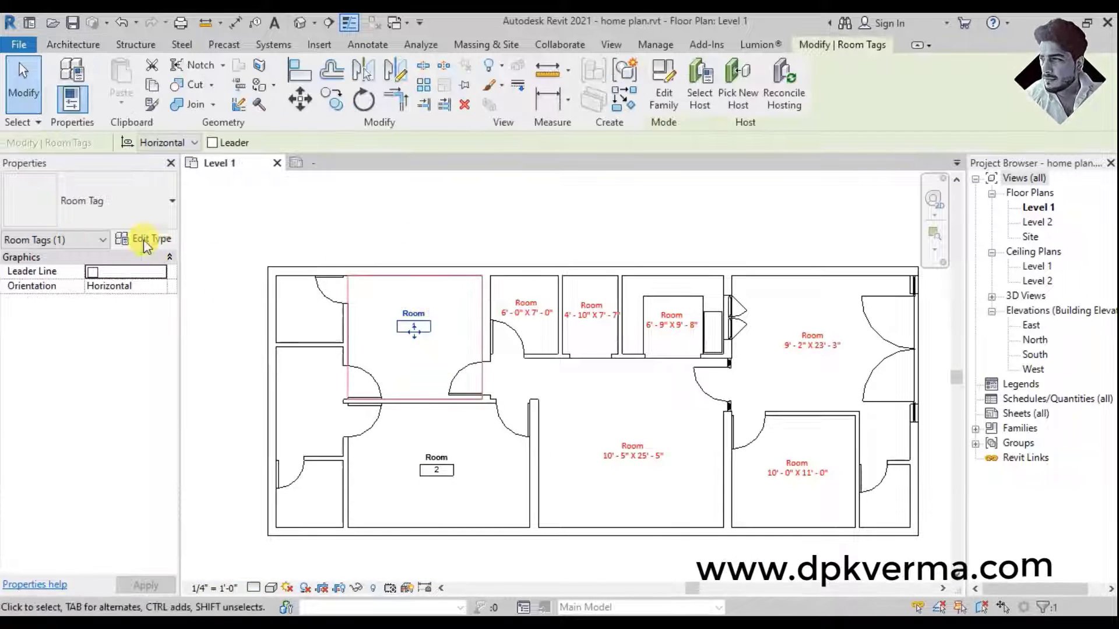
left_click(88, 203)
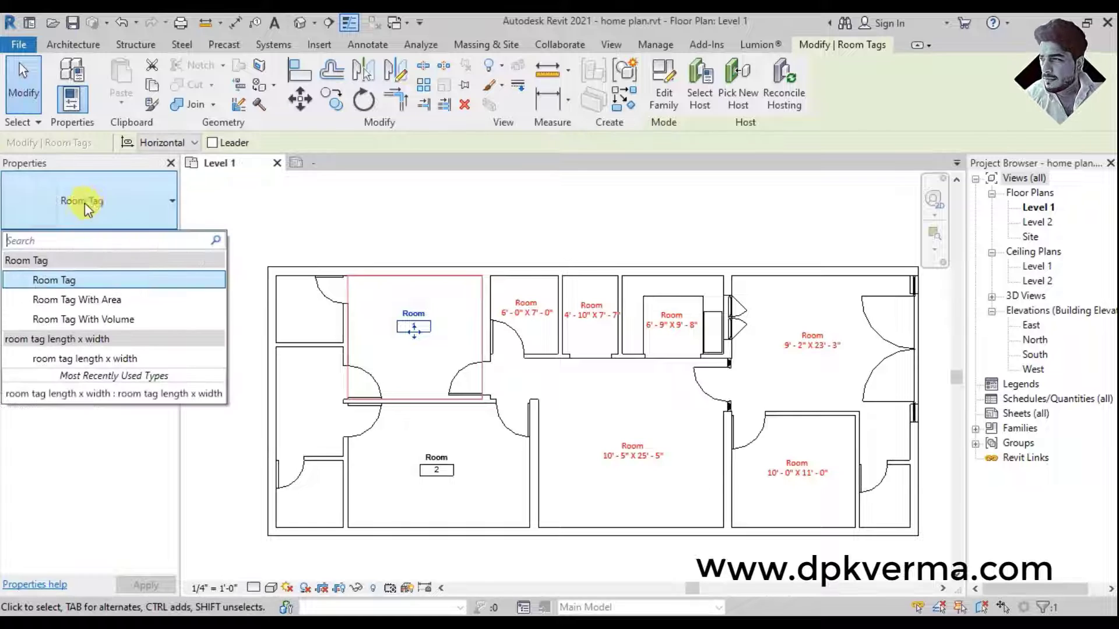
left_click(80, 358)
left_click(384, 233)
scroll(399, 344, "up", 1)
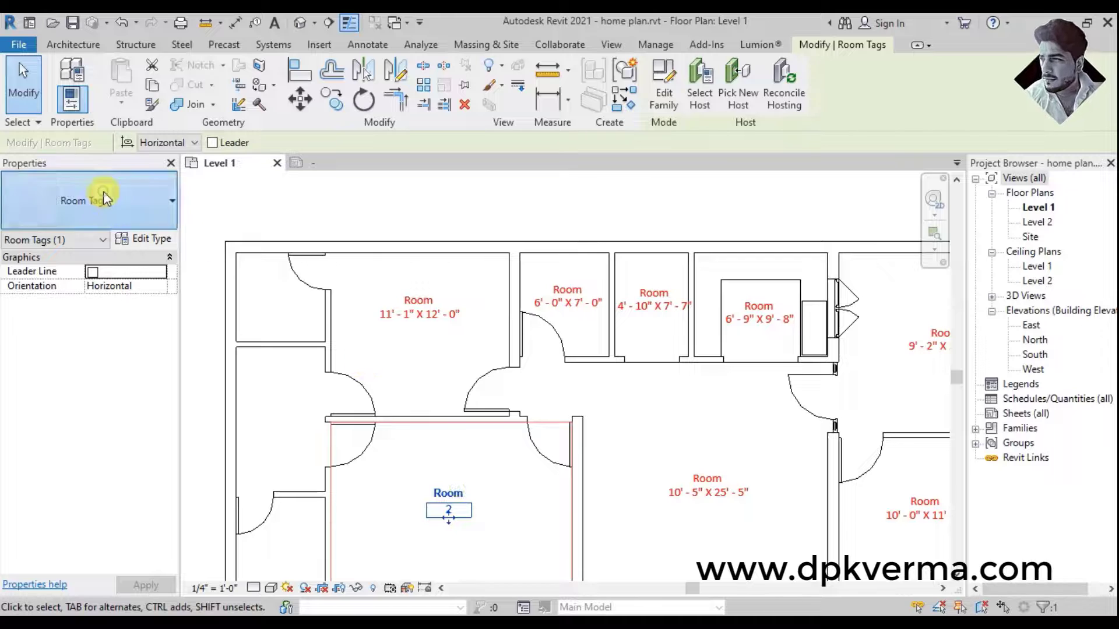
Step: Switch room 2's tag to Room Tag With Area, then to Room Tag With Volume
left_click(103, 191)
left_click(105, 296)
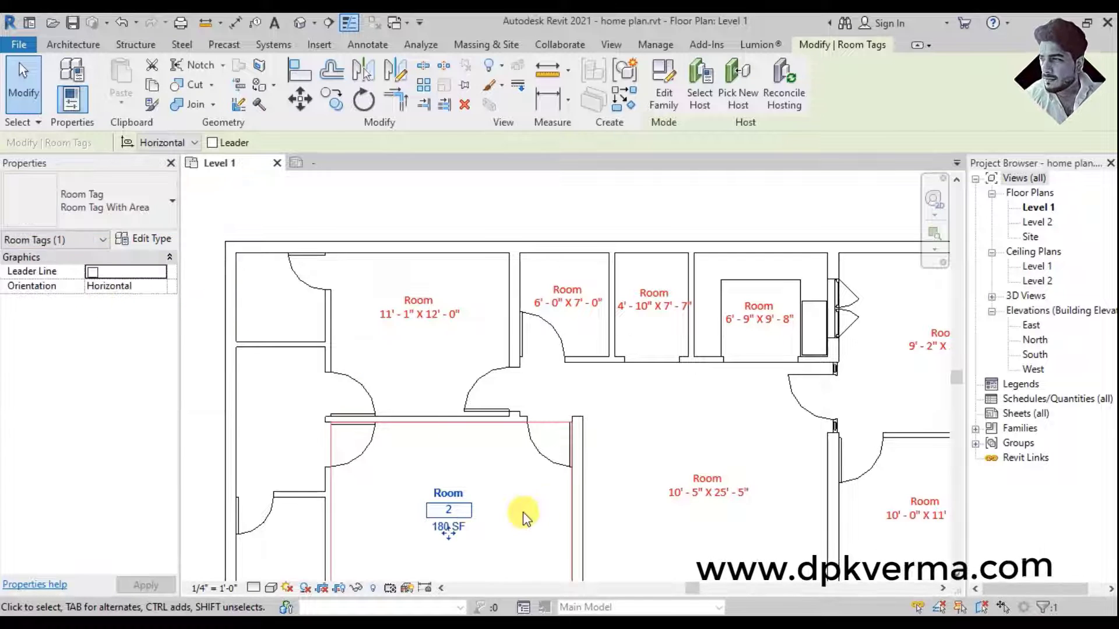
left_click(495, 517)
scroll(490, 495, "down", 1)
left_click(454, 510)
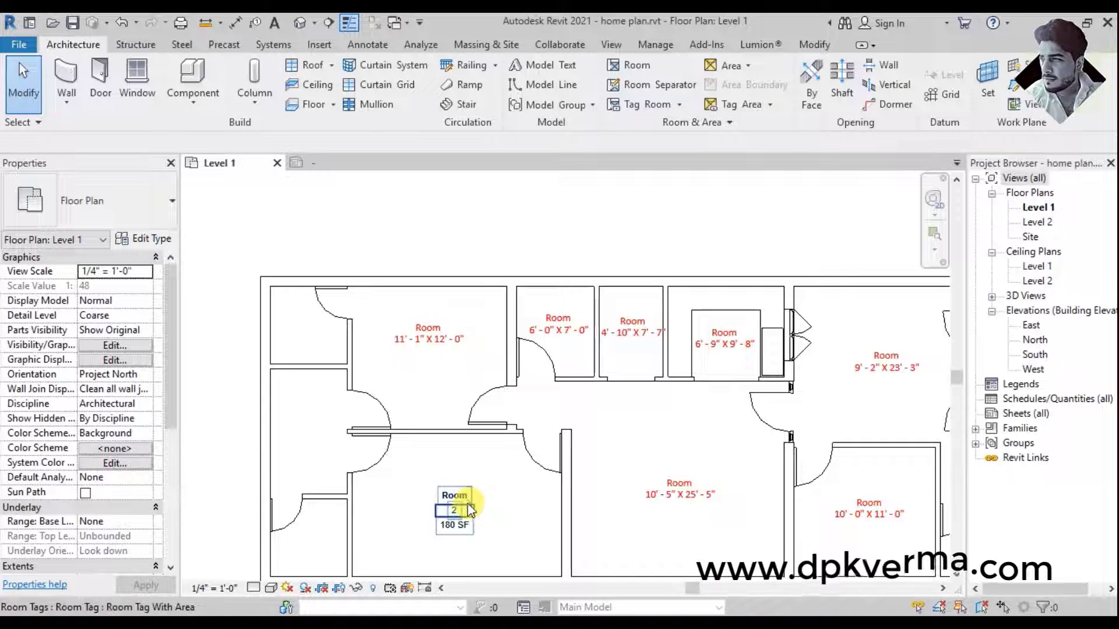
left_click(124, 205)
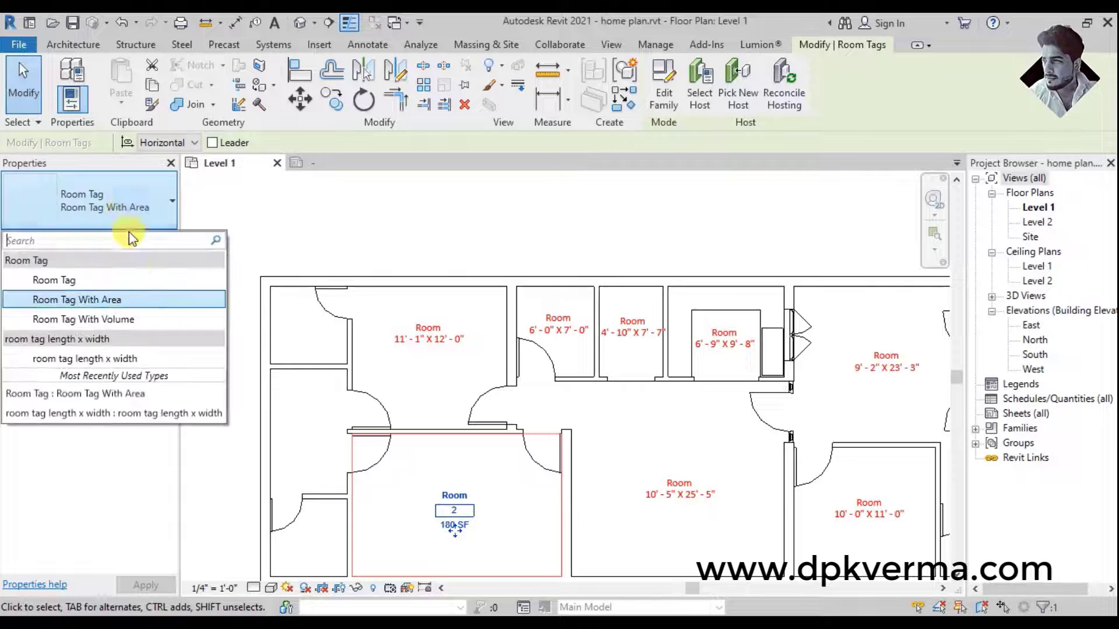
left_click(135, 319)
left_click(512, 531)
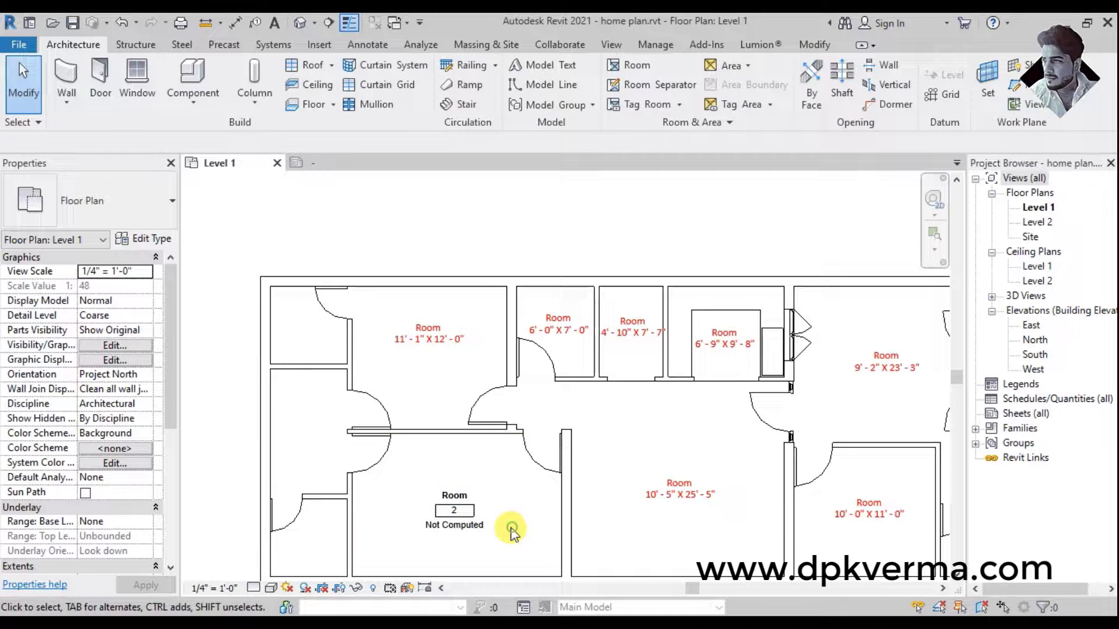
left_click(474, 507)
scroll(495, 507, "down", 2)
middle_click_drag(500, 506, 479, 407)
Step: Set Area and Volume Computations to compute Areas and Volumes
key("Escape")
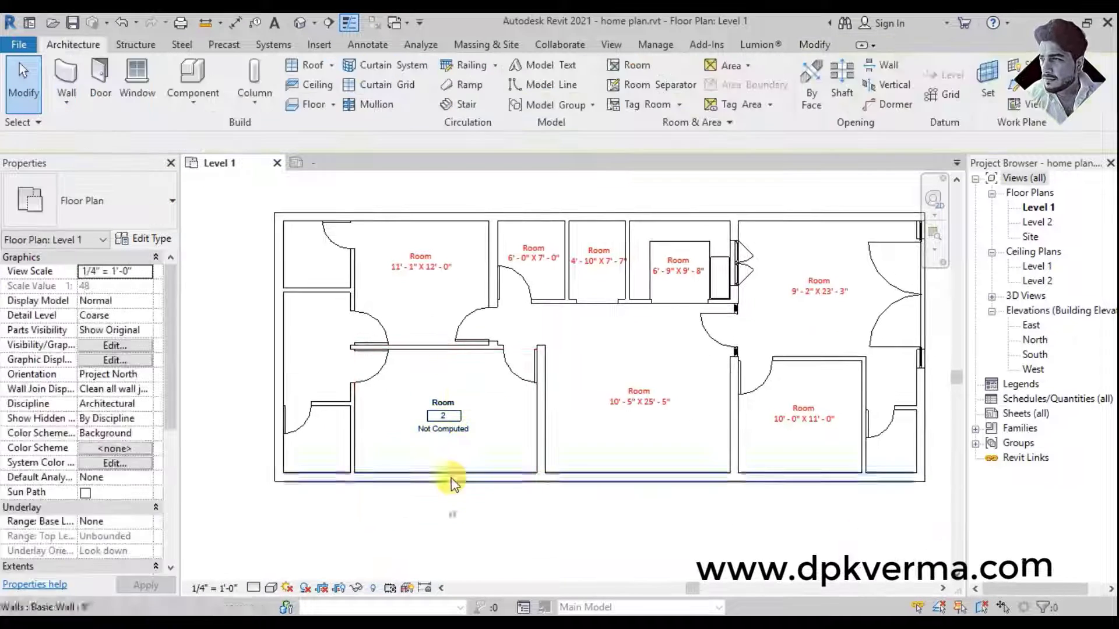
left_click(712, 124)
left_click(674, 162)
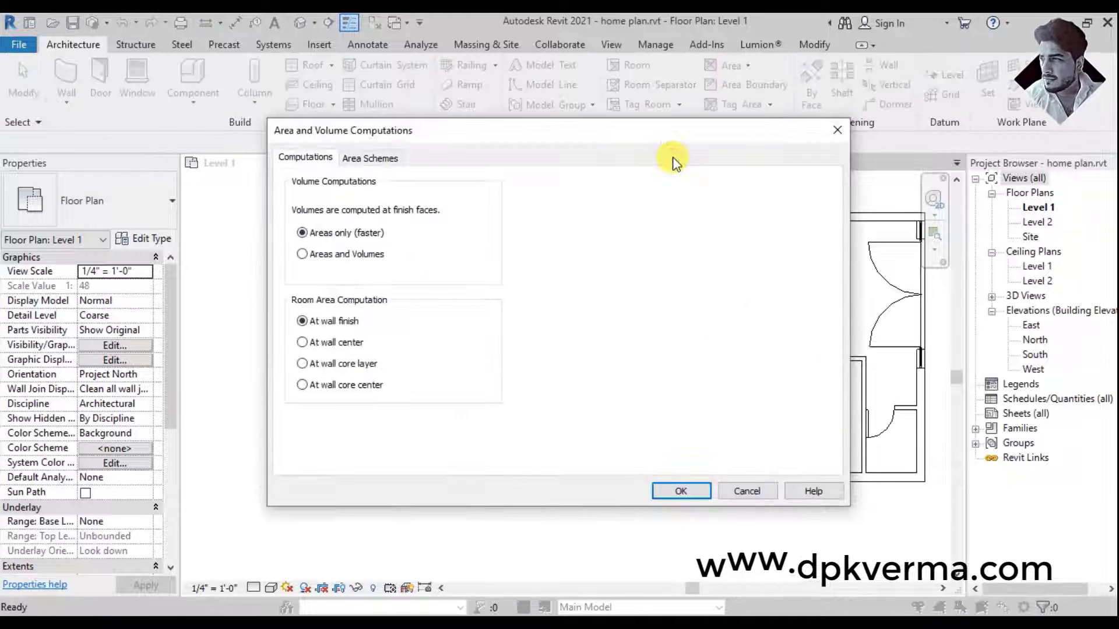
left_click(322, 255)
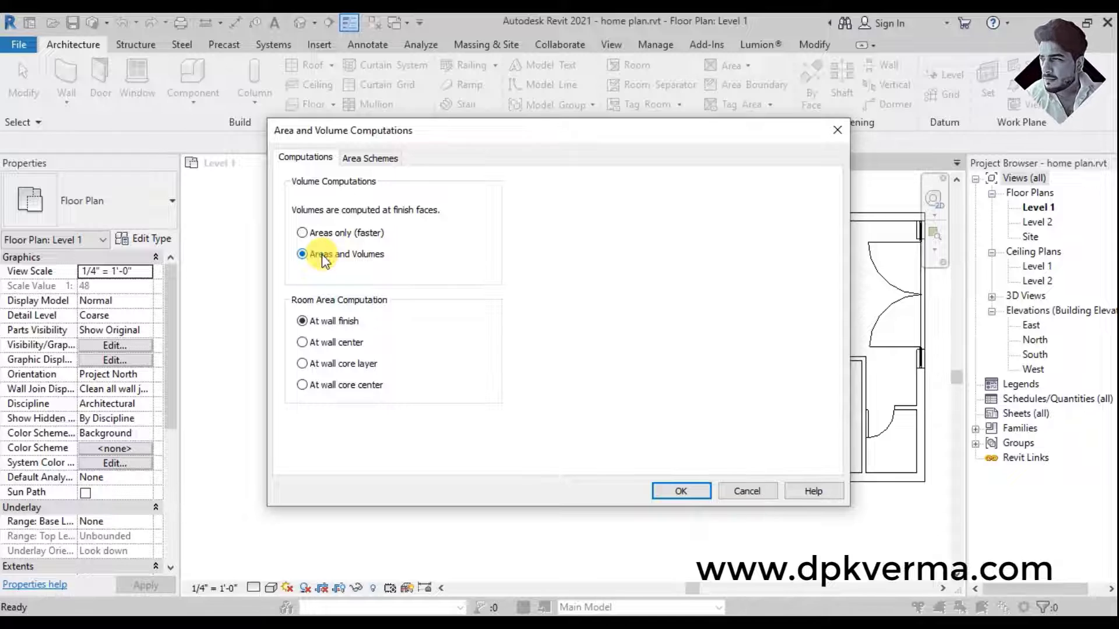
Step: Apply the computation settings and retag the lower-left room with room tag length x width (11' - 1" X 16' - 3")
left_click(681, 491)
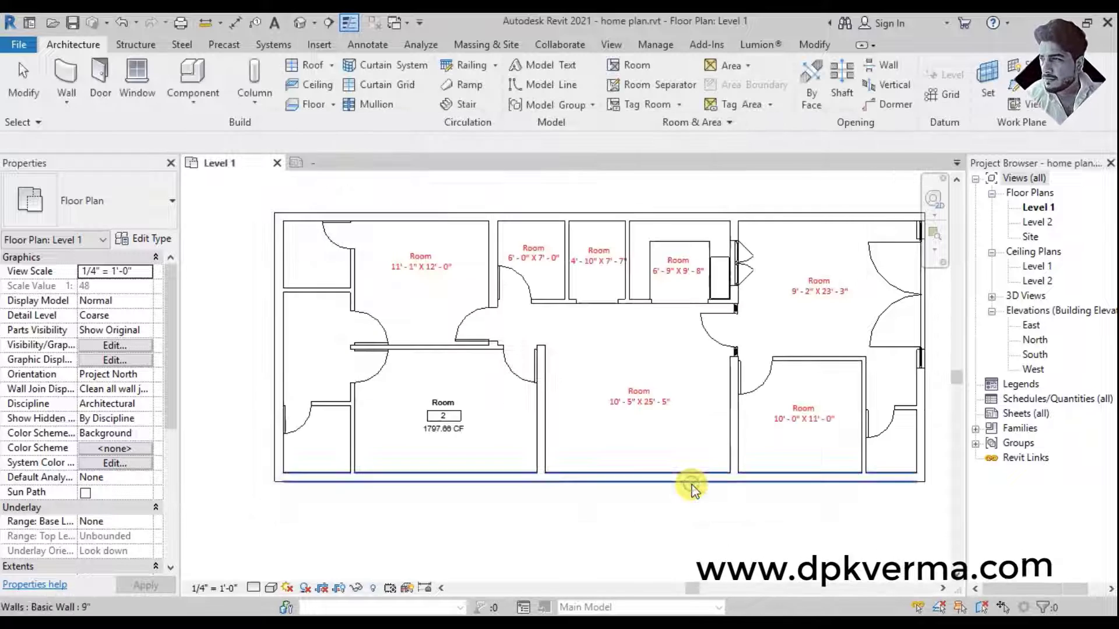
scroll(430, 425, "up", 2)
scroll(473, 441, "up", 2)
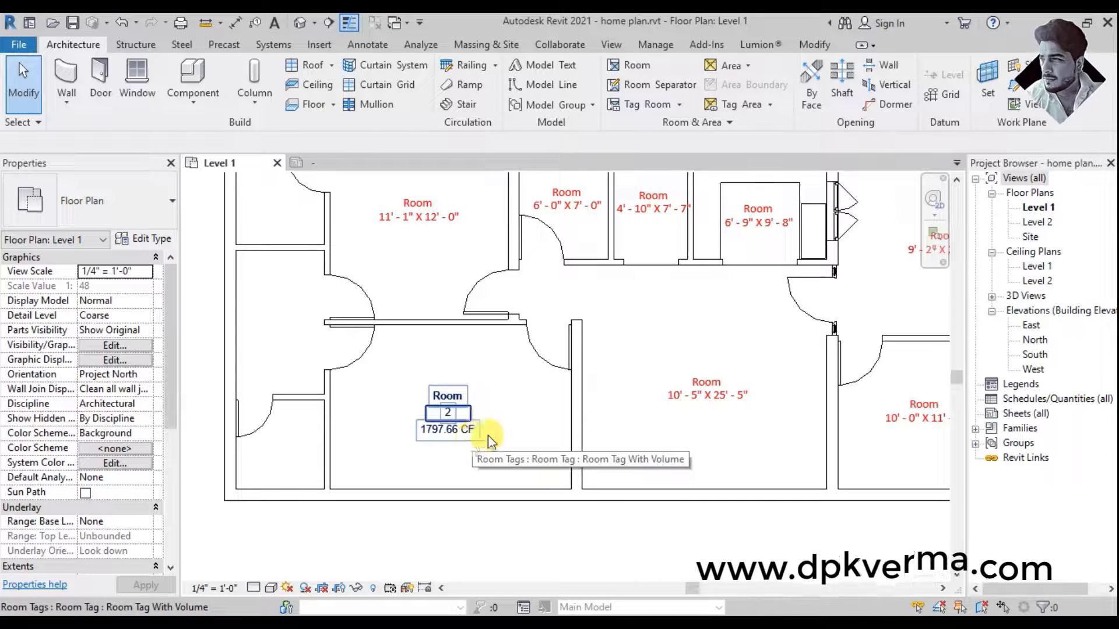
middle_click_drag(612, 376, 590, 398)
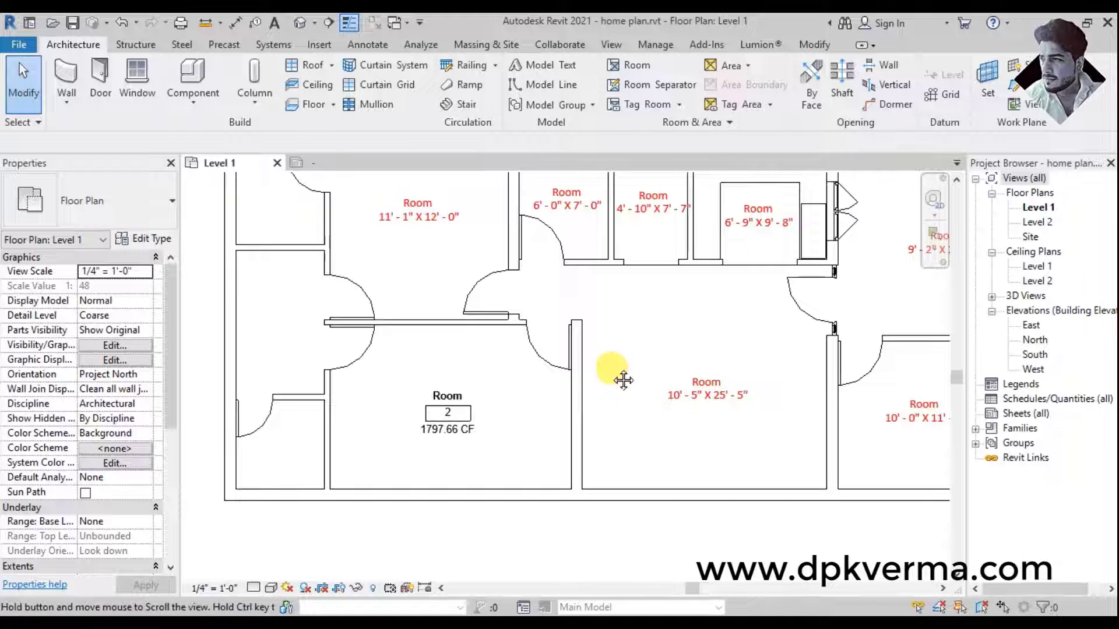
left_click(466, 422)
left_click(107, 207)
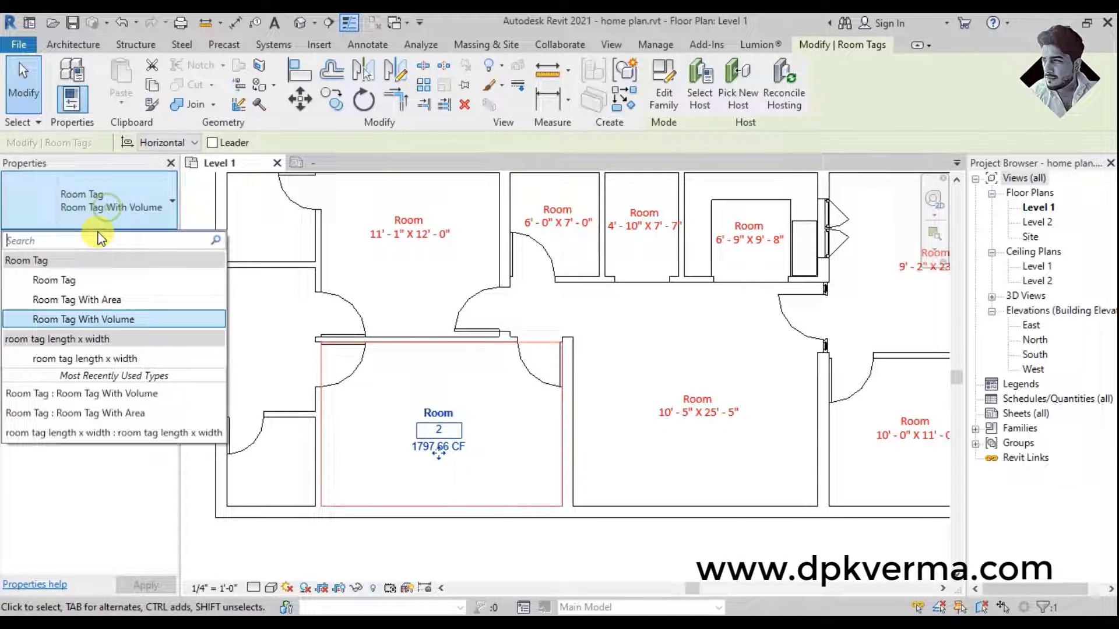
left_click(106, 364)
left_click(462, 555)
scroll(647, 388, "down", 2)
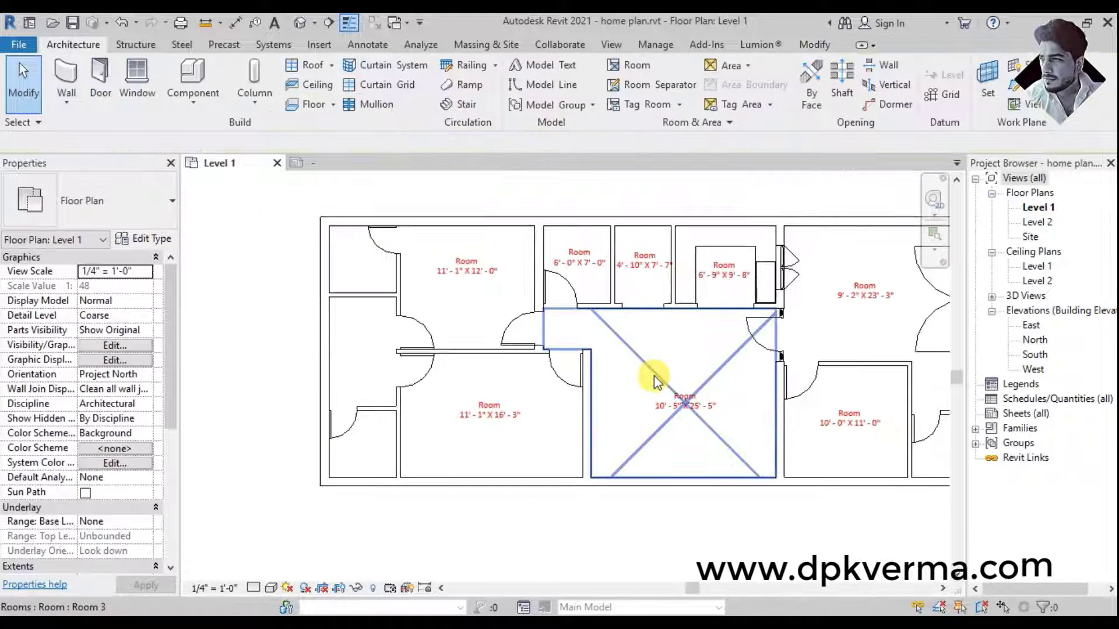
scroll(450, 434, "up", 2)
scroll(493, 405, "up", 1)
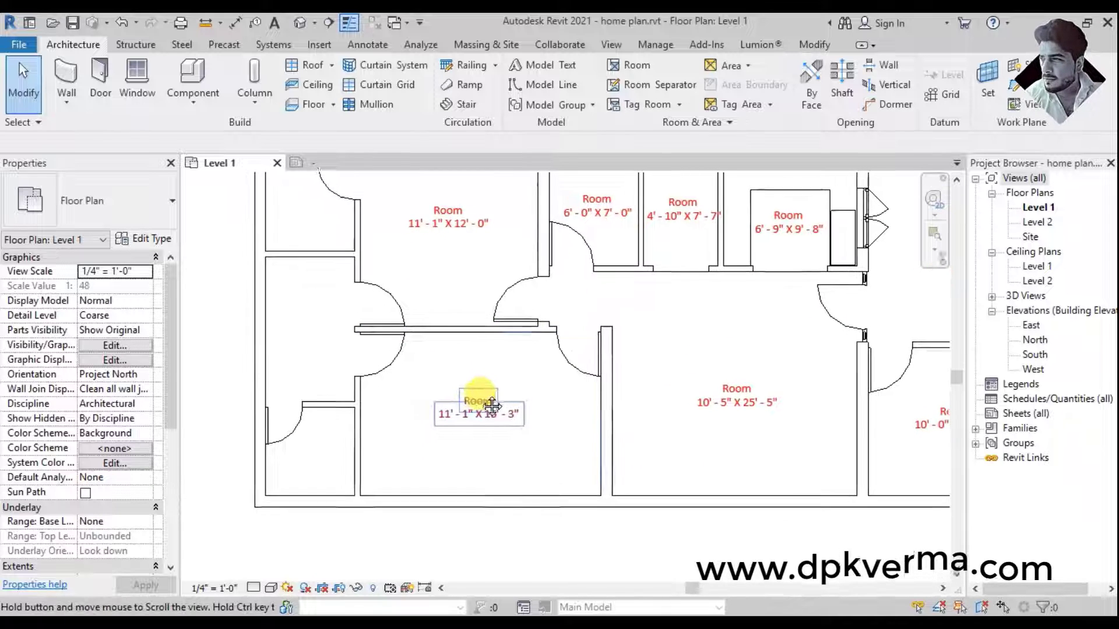
scroll(492, 405, "up", 1)
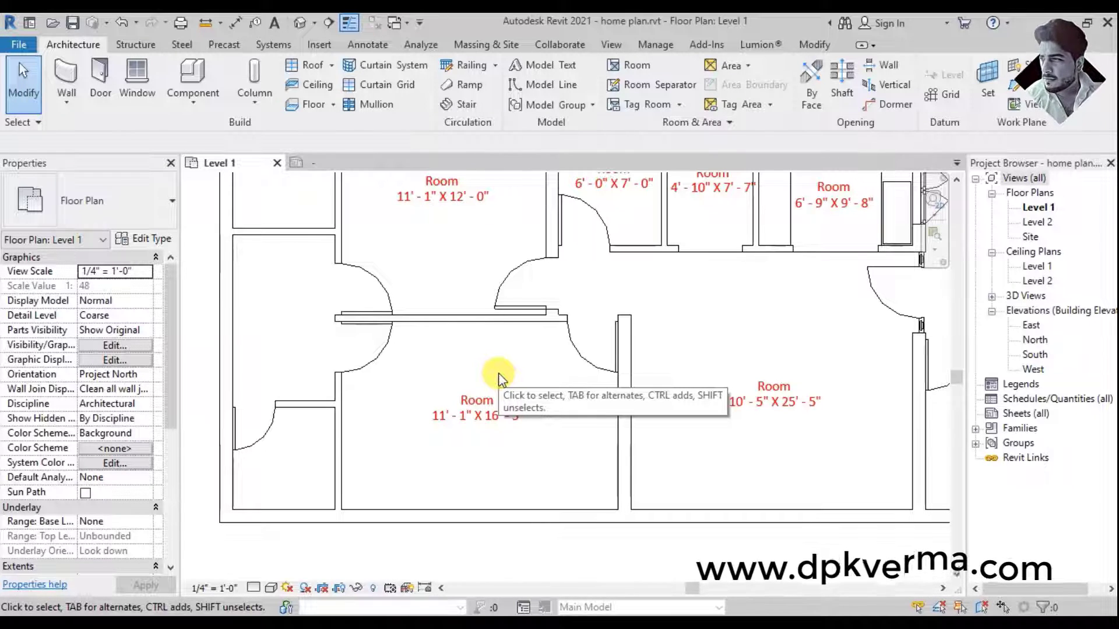
Step: Add aligned dimensions of 11' - 1" and 16' - 3" wall to wall across Room 2
left_click(359, 48)
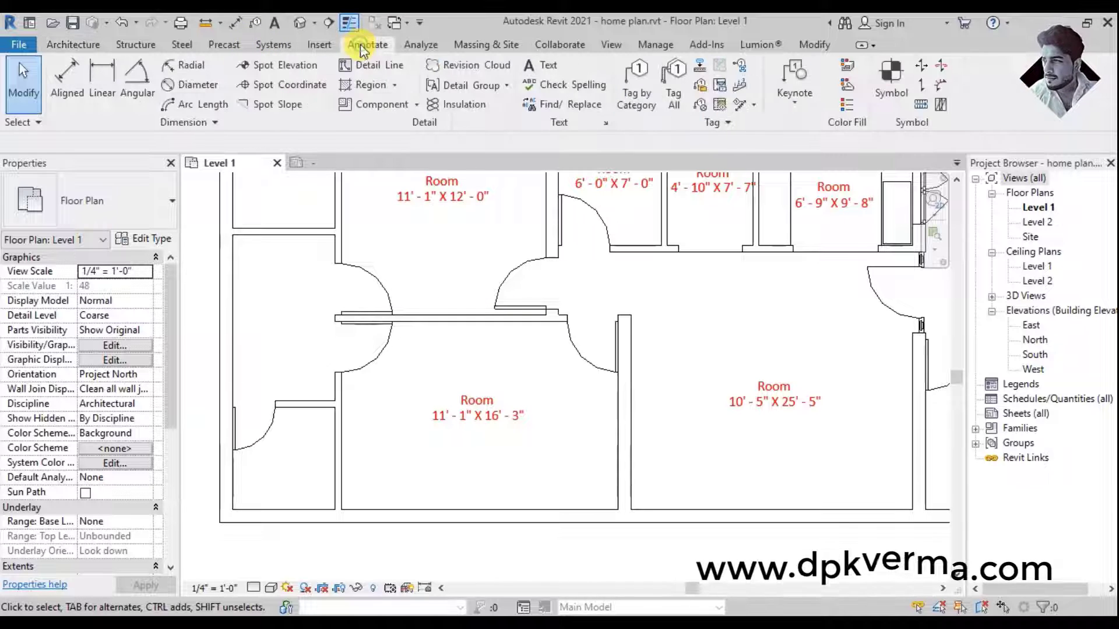
left_click(80, 96)
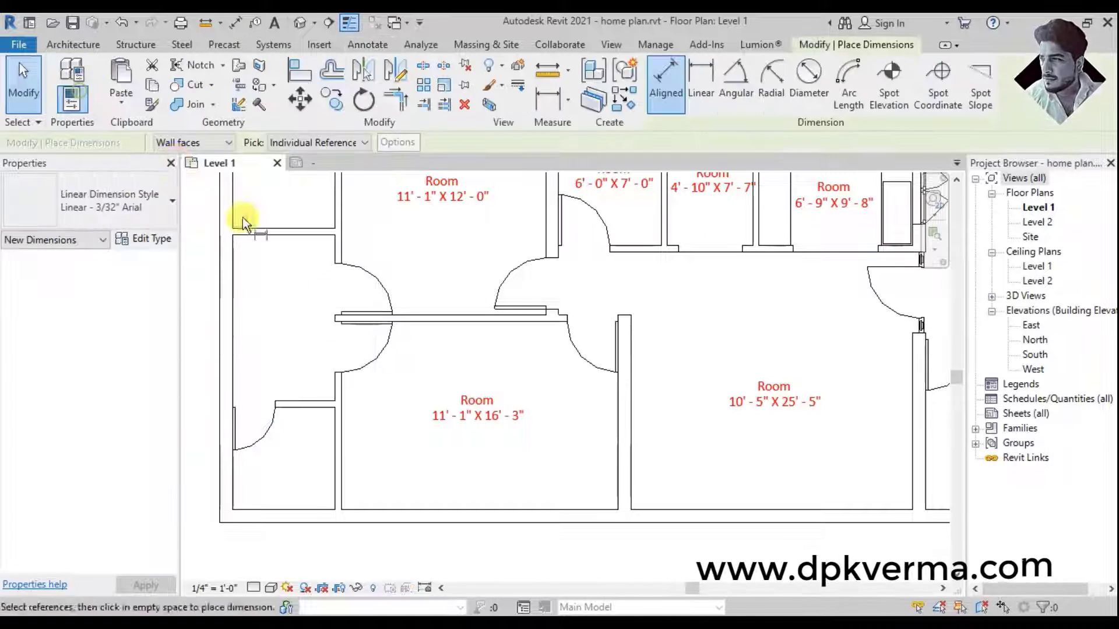
scroll(439, 376, "up", 1)
left_click(413, 315)
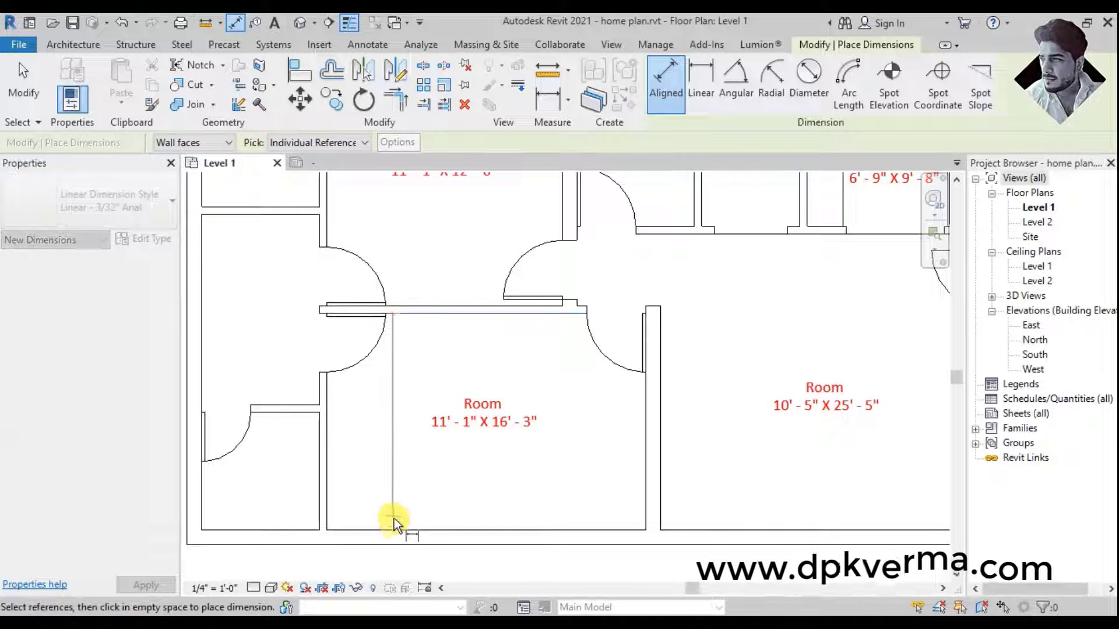
left_click(394, 527)
left_click(396, 504)
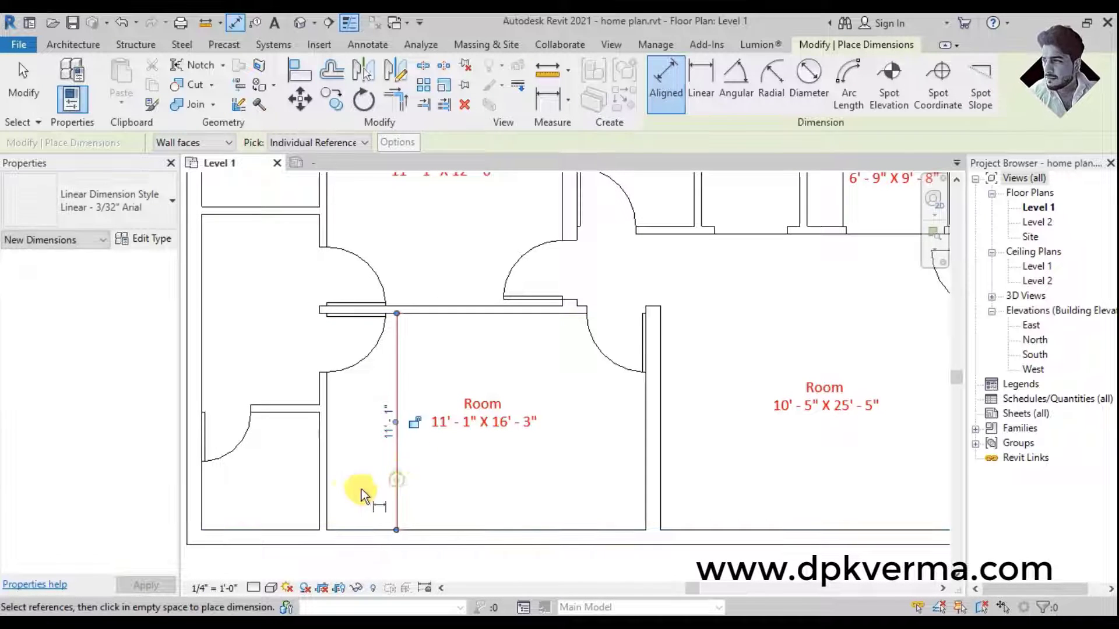
left_click(328, 501)
left_click(646, 490)
left_click(607, 464)
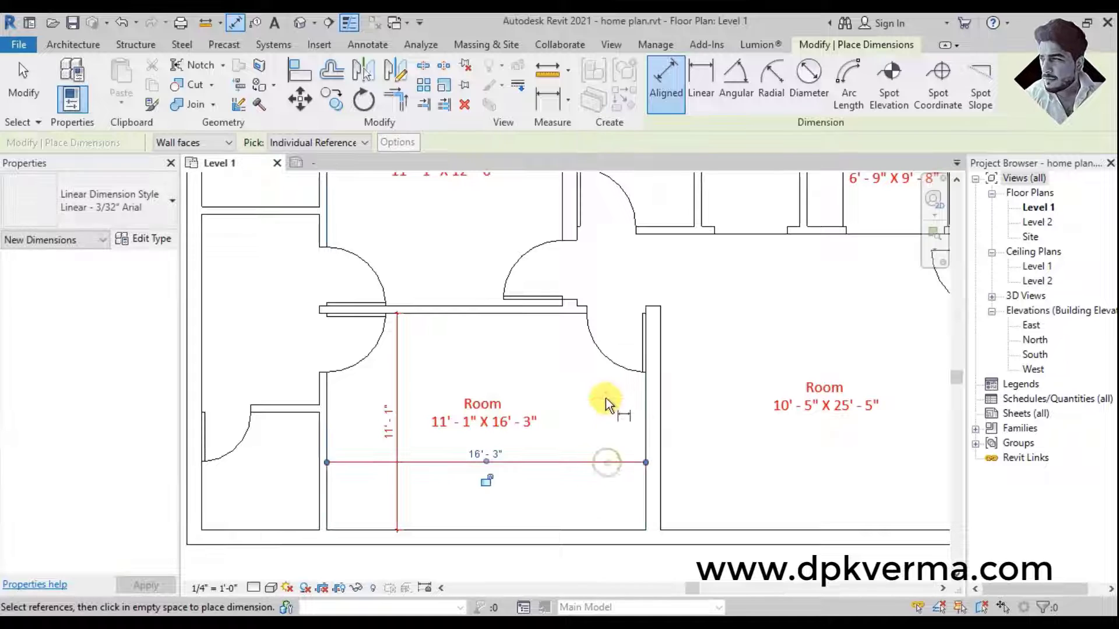
right_click(606, 397)
left_click(658, 187)
right_click(607, 227)
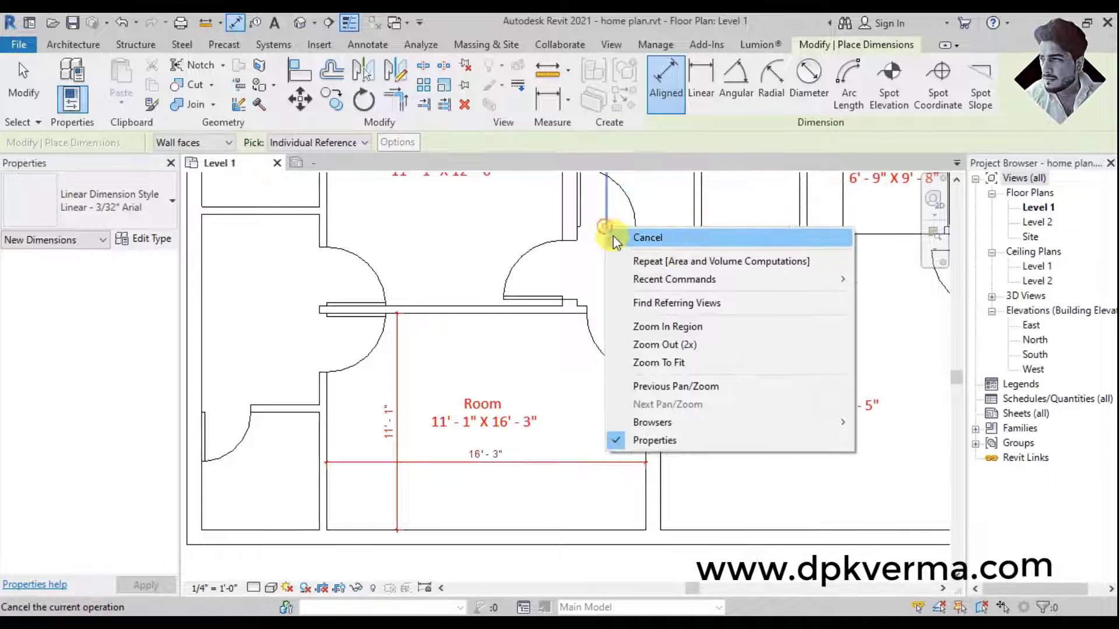
left_click(613, 237)
Step: Pan to the rooms on the right and select the central corridor room
scroll(453, 435, "up", 2)
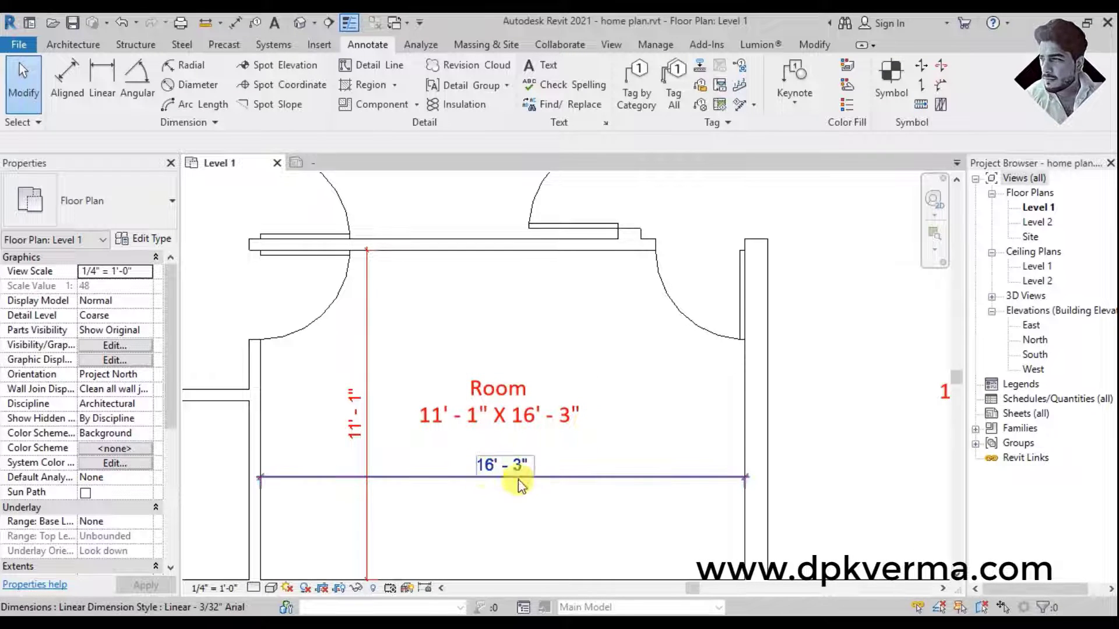
scroll(550, 484, "down", 3)
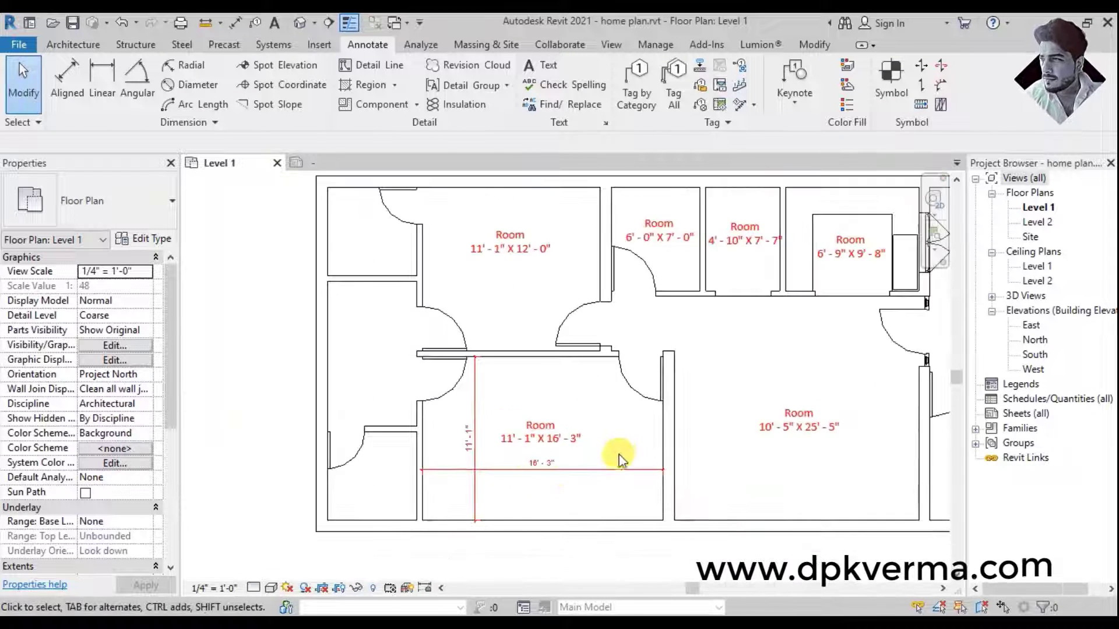
middle_click_drag(551, 403, 420, 350)
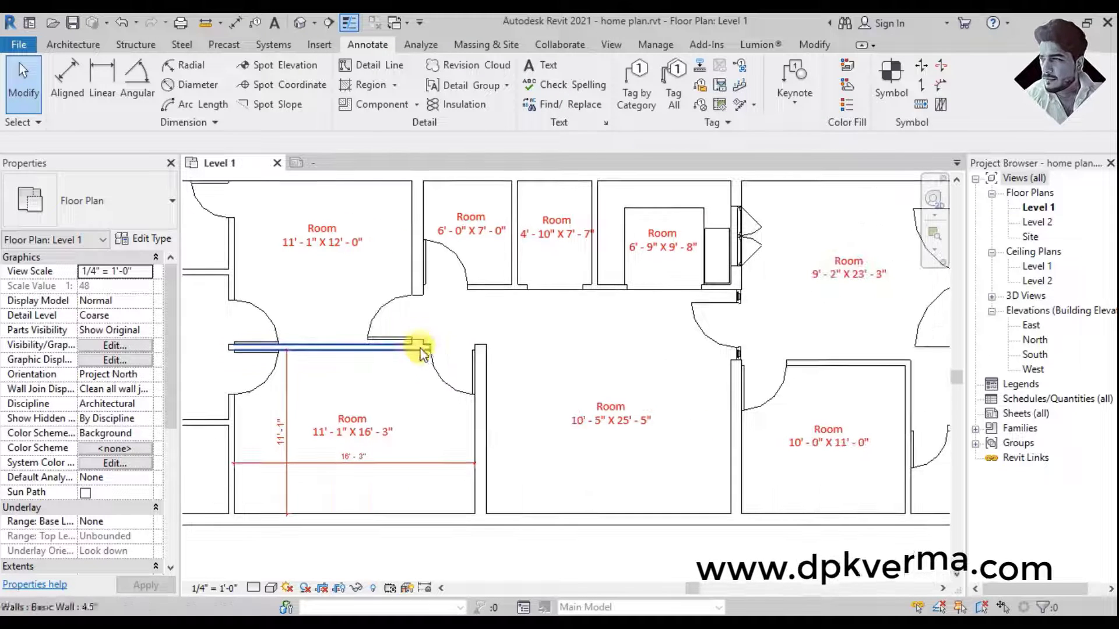
left_click(654, 369)
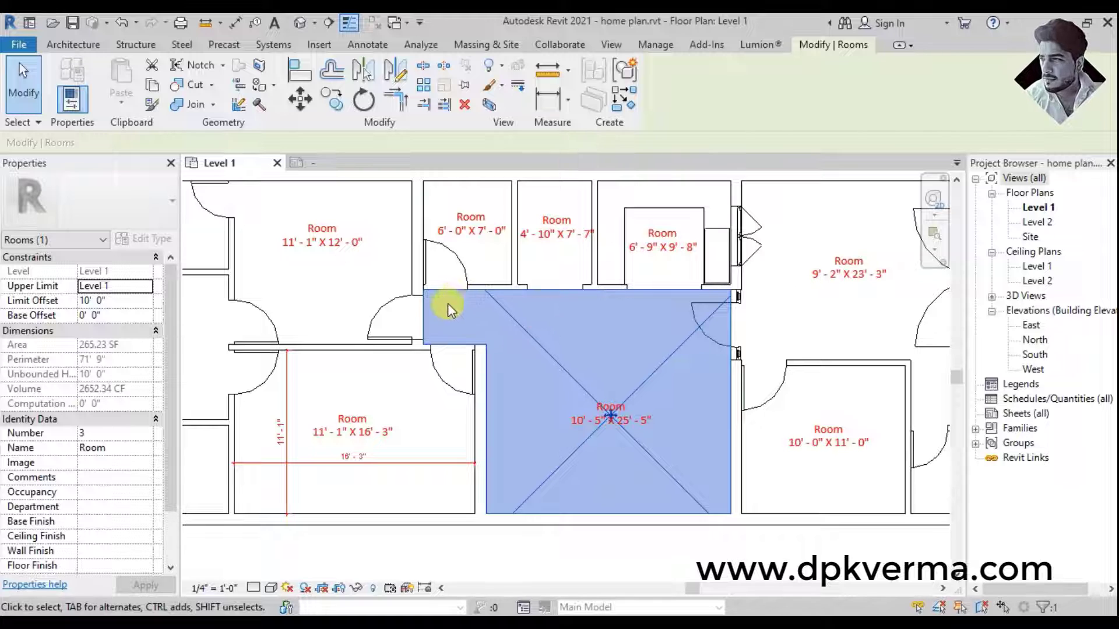
Step: Dimension the corridor room with aligned dimensions of 16' - 6" across and 15' - 2" top to bottom
key("Escape")
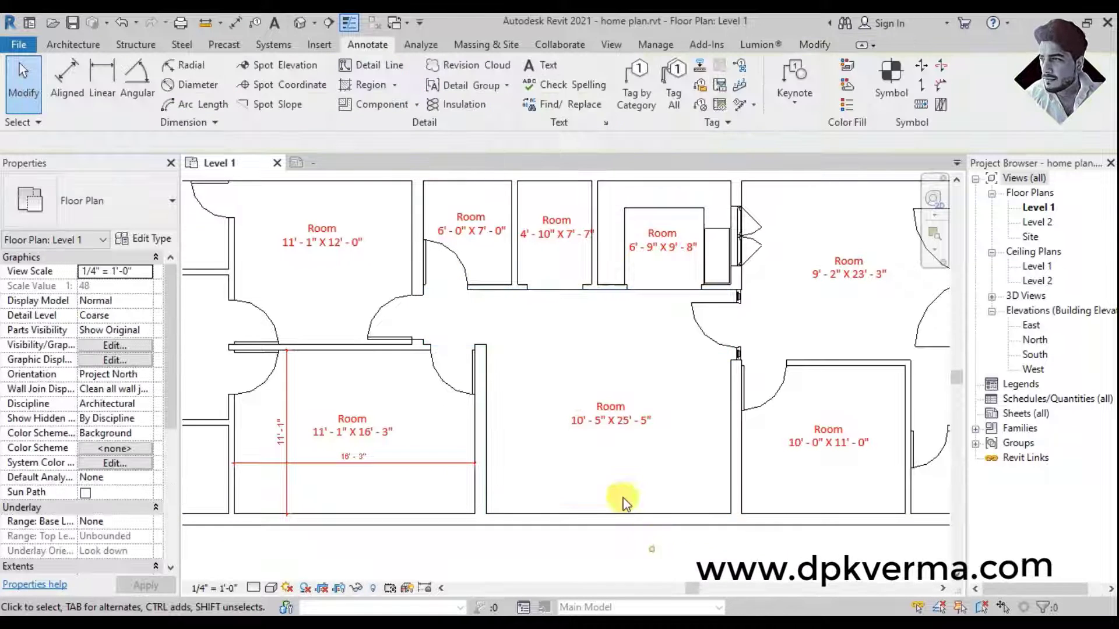
scroll(615, 402, "up", 1)
left_click(67, 84)
scroll(523, 484, "up", 1)
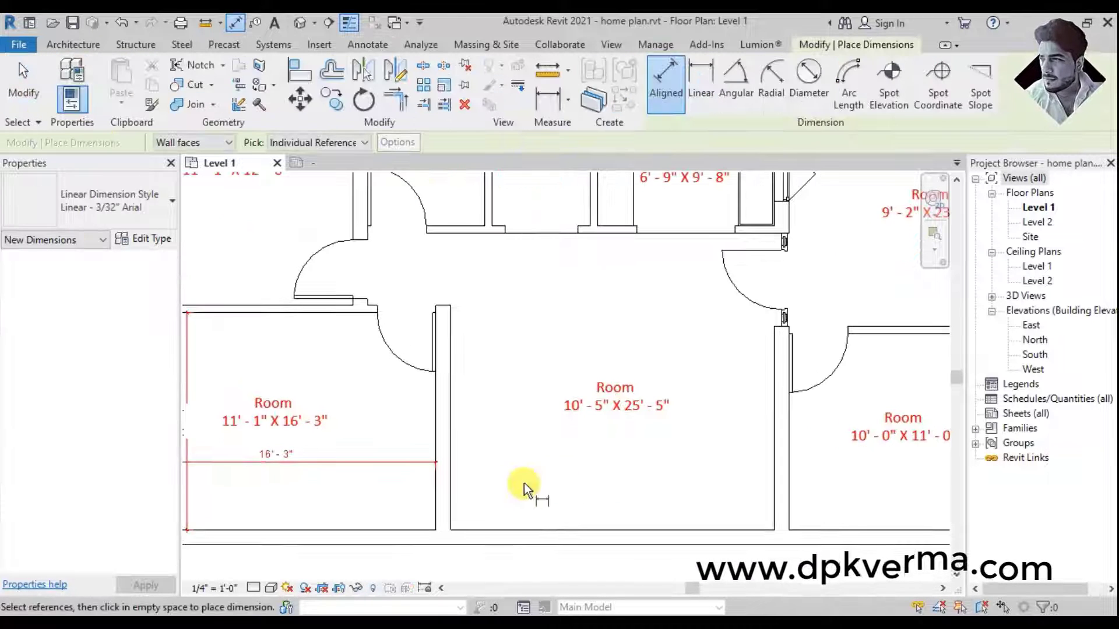
left_click(457, 489)
left_click(775, 478)
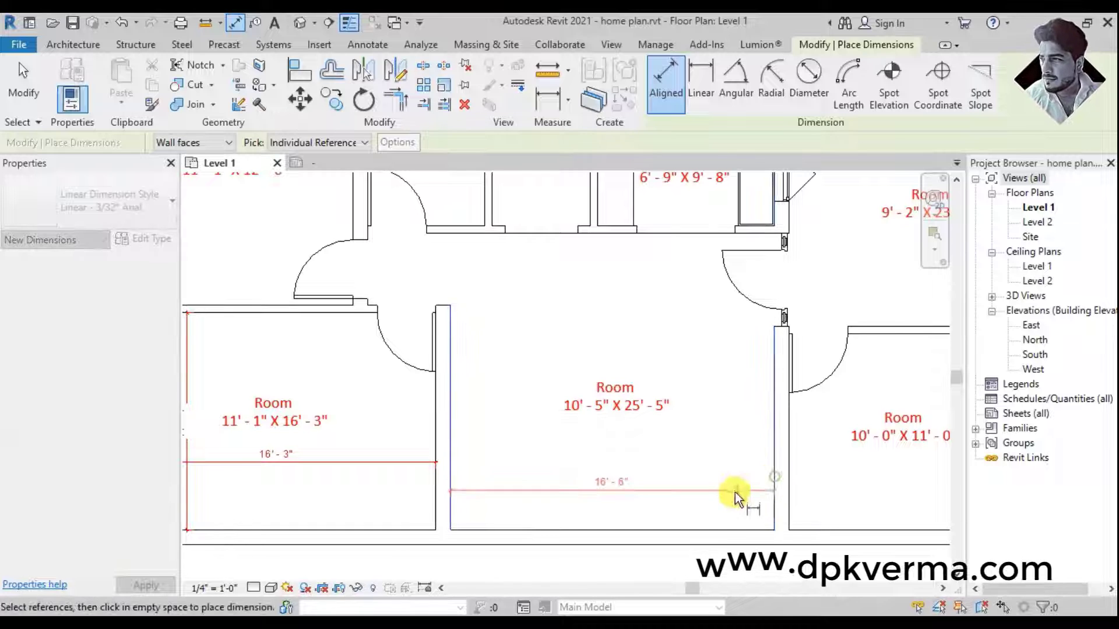
left_click(721, 495)
left_click(507, 234)
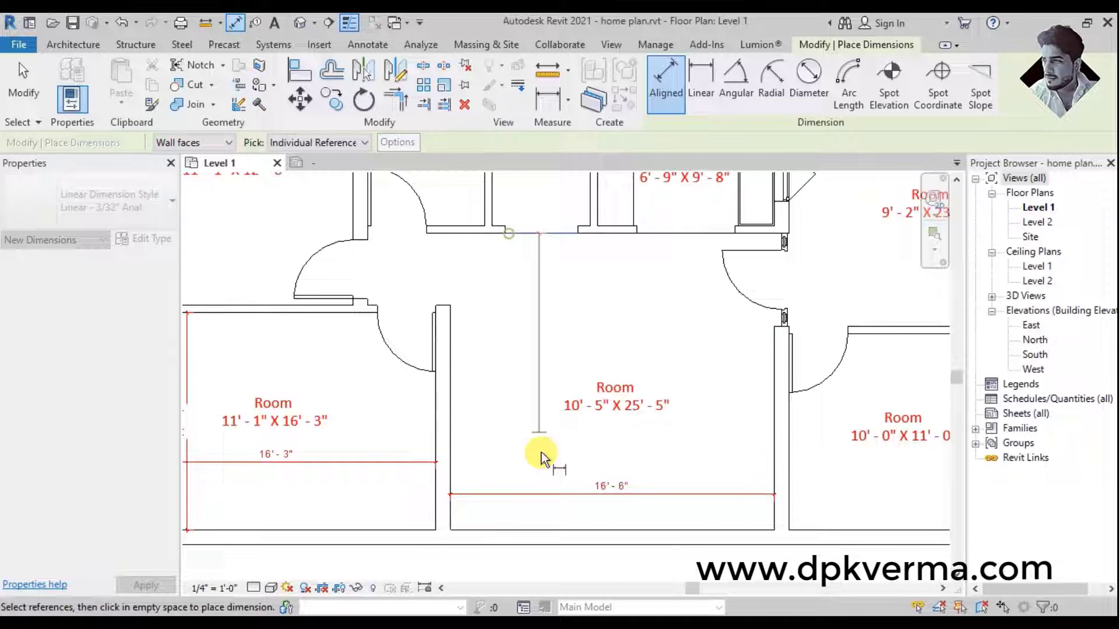
left_click(516, 530)
left_click(492, 463)
right_click(583, 319)
left_click(606, 328)
right_click(605, 321)
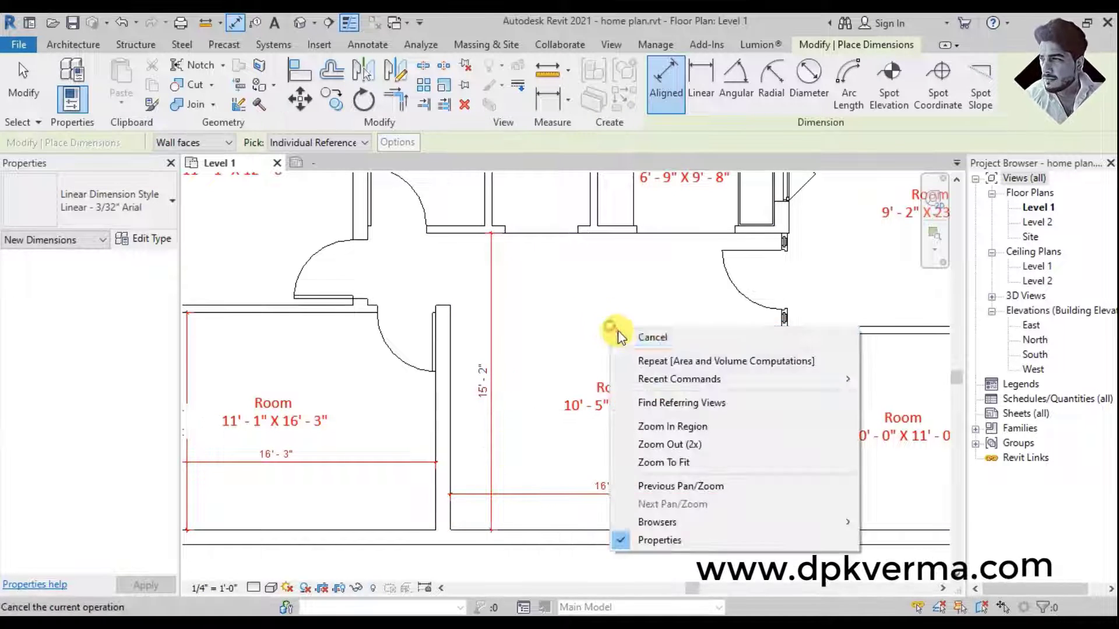
left_click(609, 330)
Step: Zoom and pan the plan to view the surrounding rooms
scroll(610, 495, "up", 1)
scroll(610, 499, "down", 1)
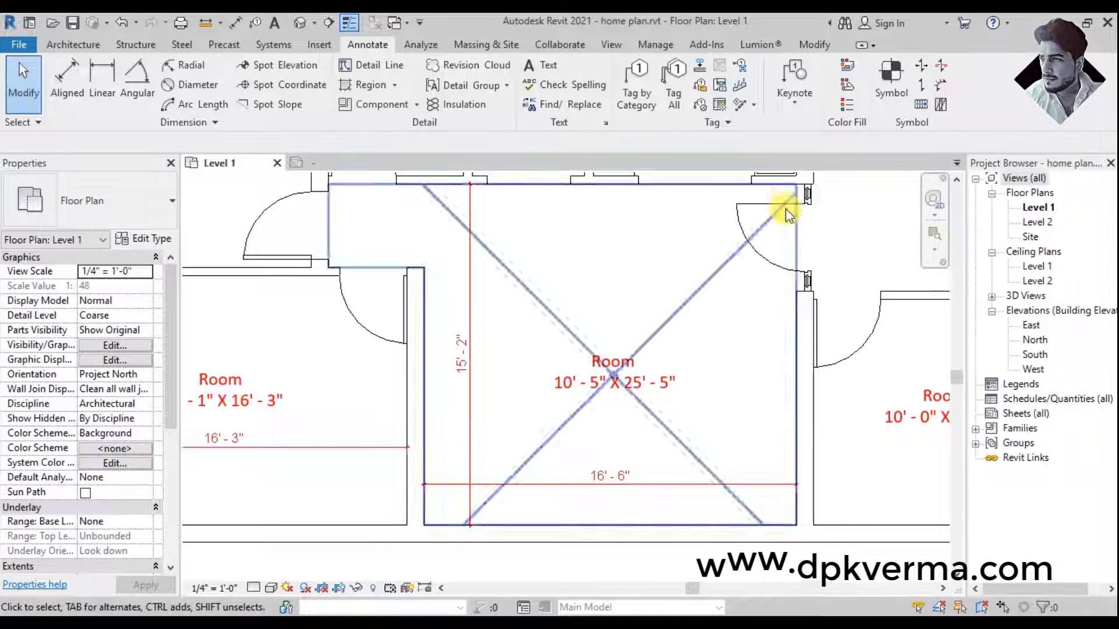
scroll(466, 389, "down", 1)
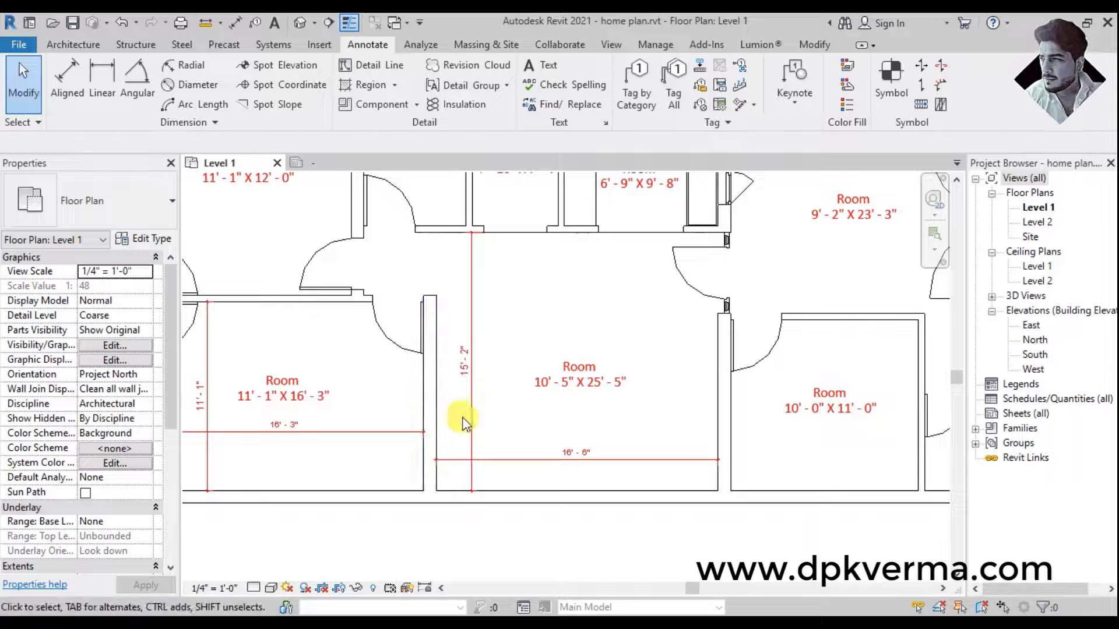
scroll(464, 416, "down", 1)
scroll(632, 262, "up", 1)
scroll(623, 242, "up", 1)
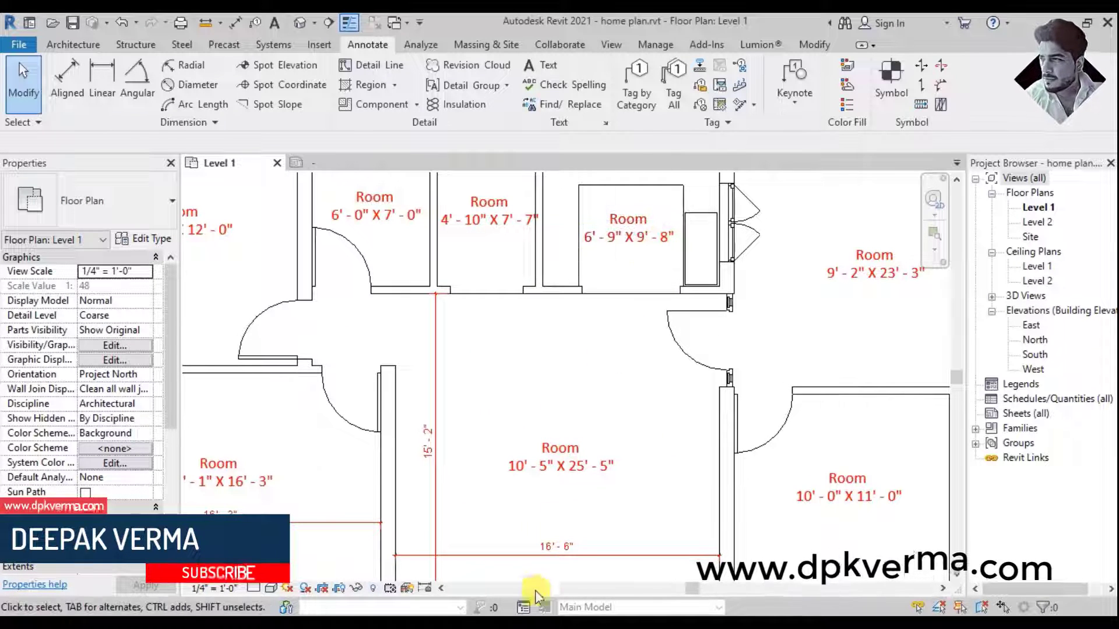
scroll(577, 516, "up", 1)
scroll(574, 522, "up", 1)
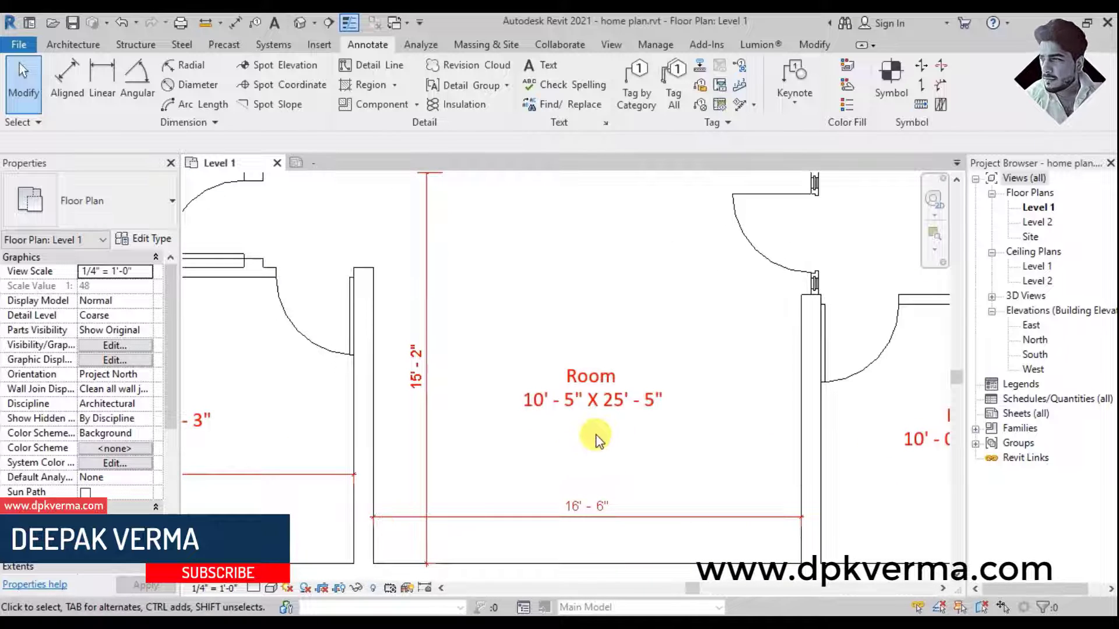
scroll(480, 417, "down", 1)
scroll(468, 400, "down", 1)
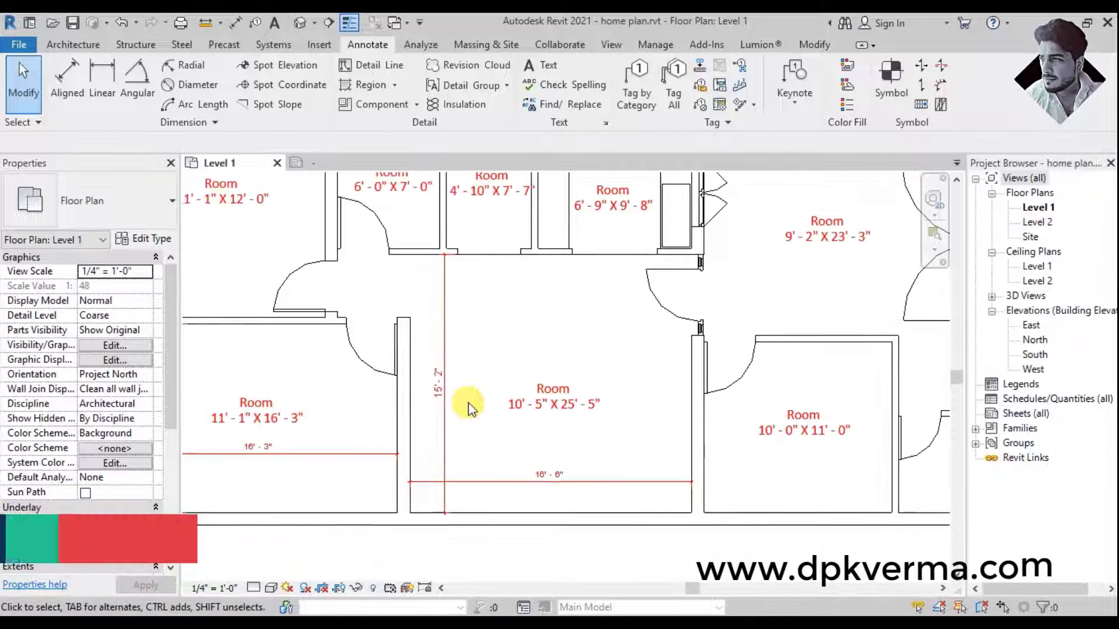
middle_click_drag(468, 400, 499, 430)
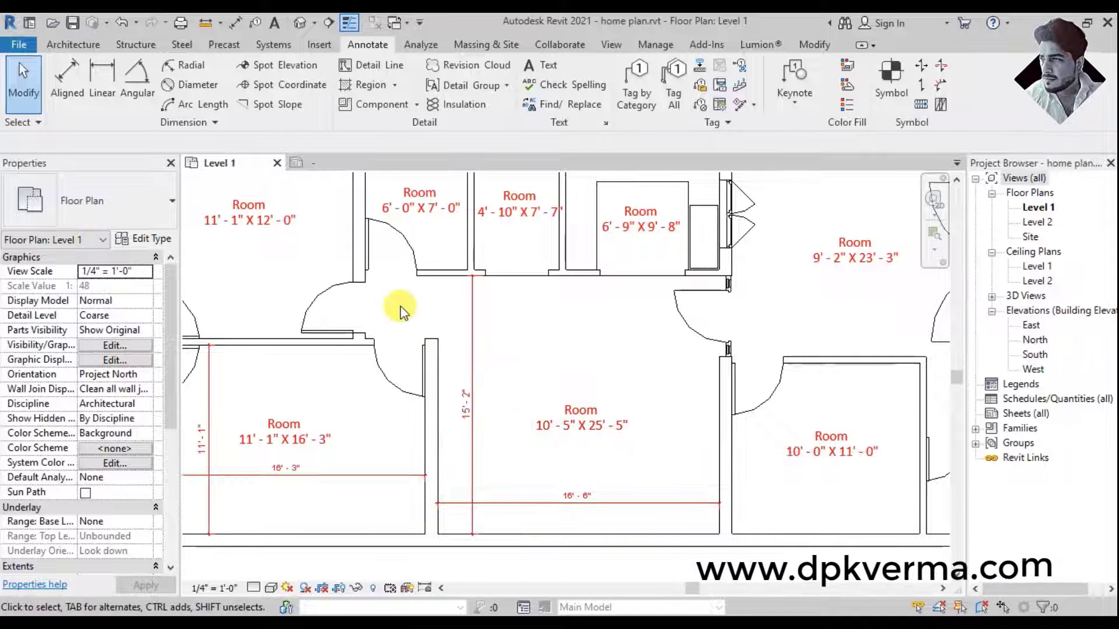
Step: Inspect the 10'-5" X 25'-5" central room, then deselect it
left_click(623, 391)
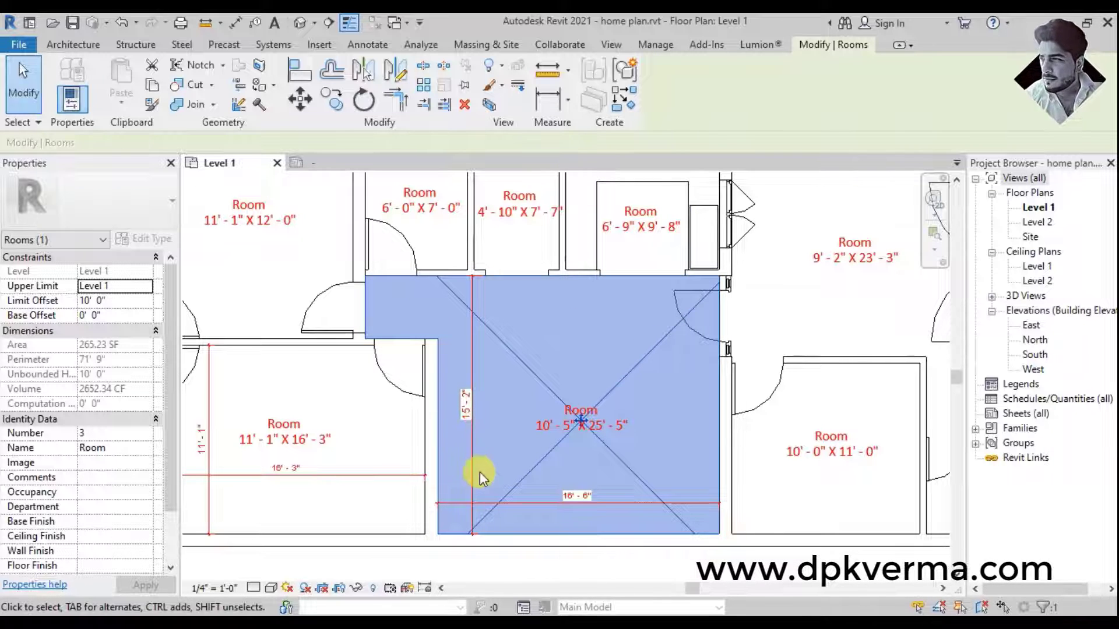
key("Escape")
scroll(438, 312, "up", 2)
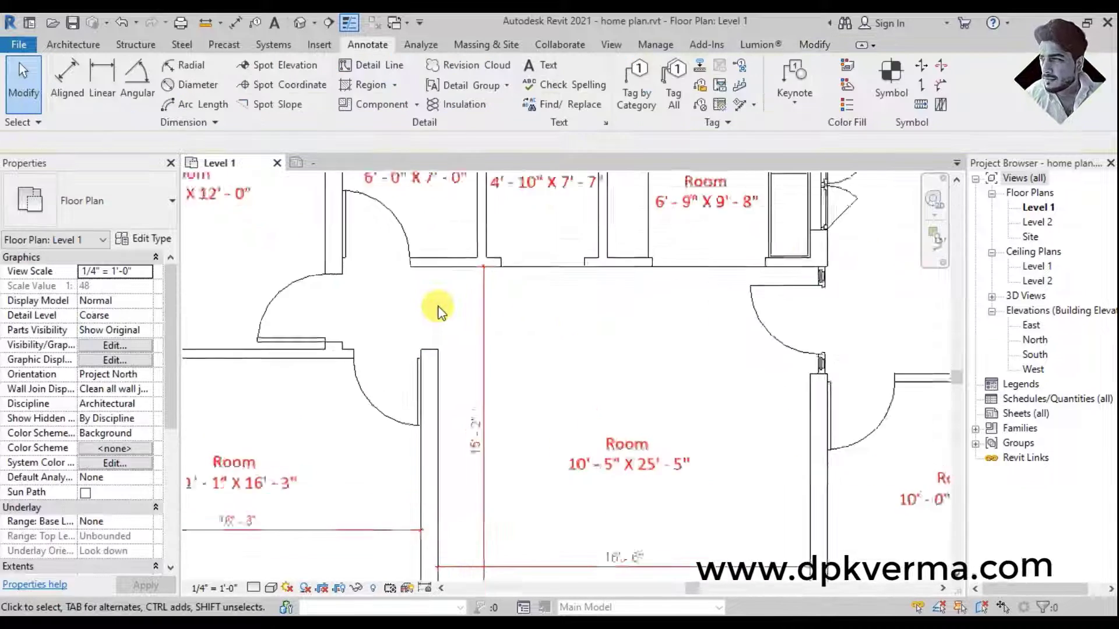
scroll(439, 306, "up", 1)
scroll(577, 419, "down", 1)
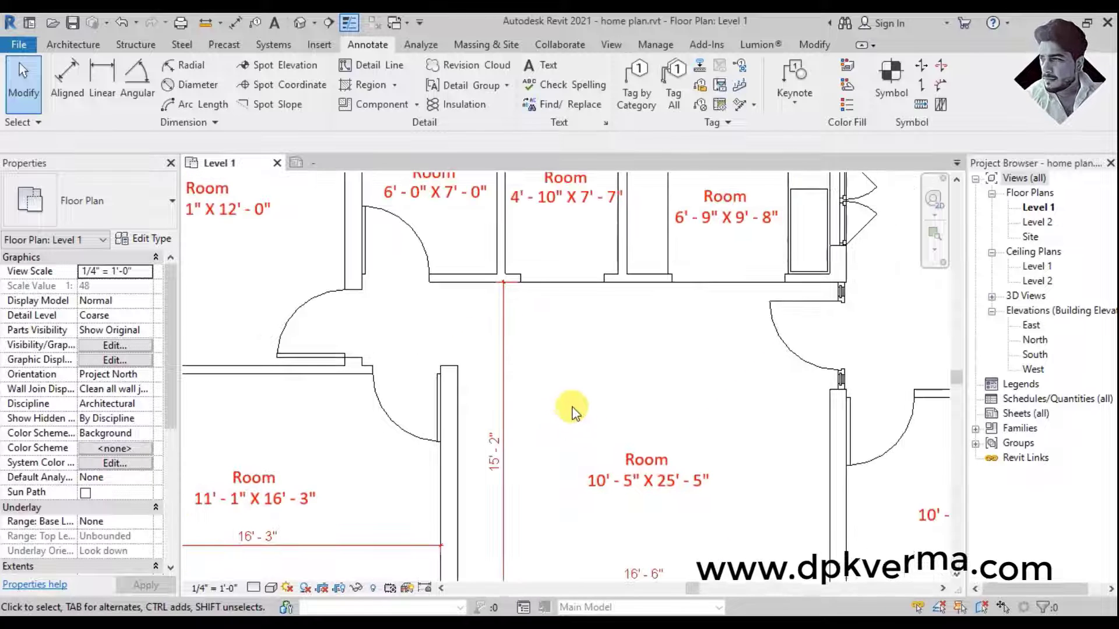
Step: Draw a room separation line across the opening so the central room's tag reads 15' - 2" X 16' - 6"
left_click(73, 44)
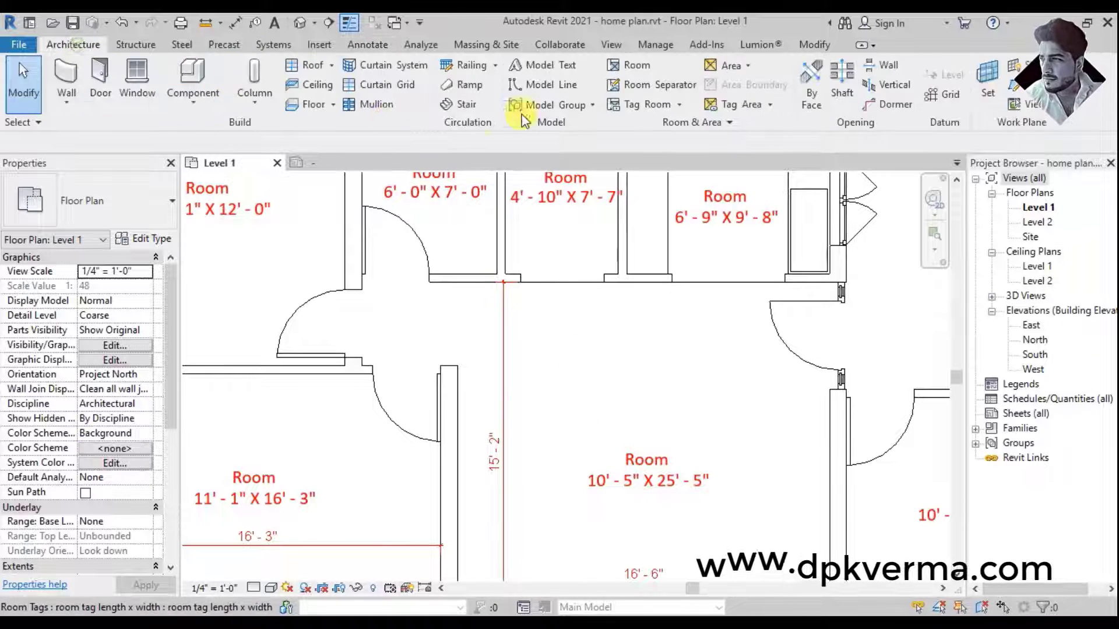
left_click(645, 83)
left_click(458, 365)
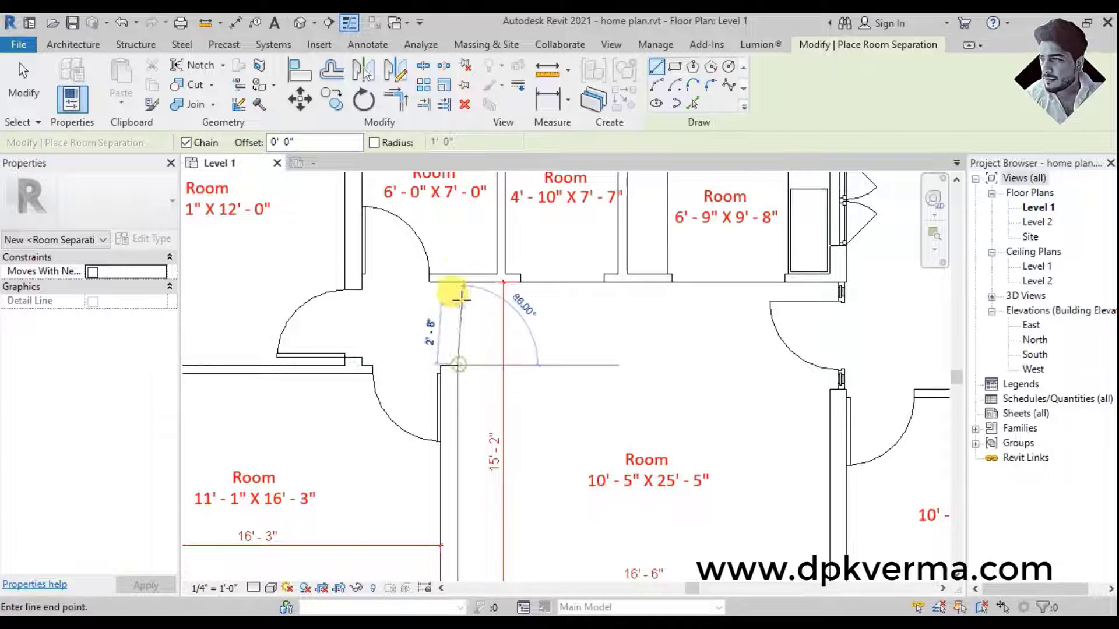
left_click(458, 279)
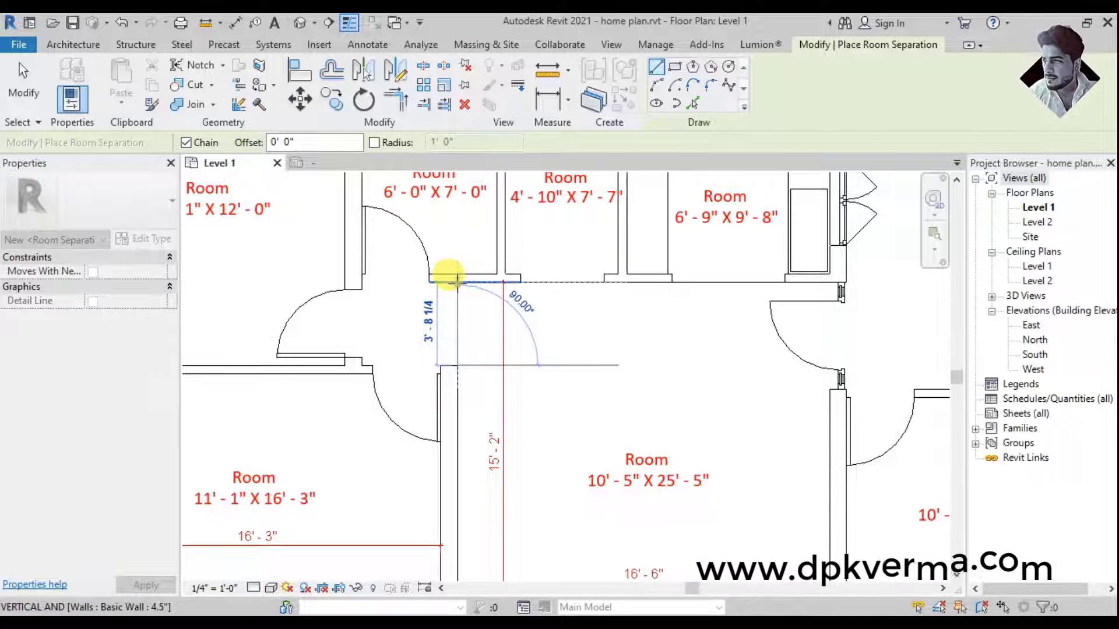
right_click(457, 226)
left_click(478, 234)
right_click(481, 240)
left_click(516, 250)
scroll(525, 408, "down", 2)
scroll(536, 344, "up", 2)
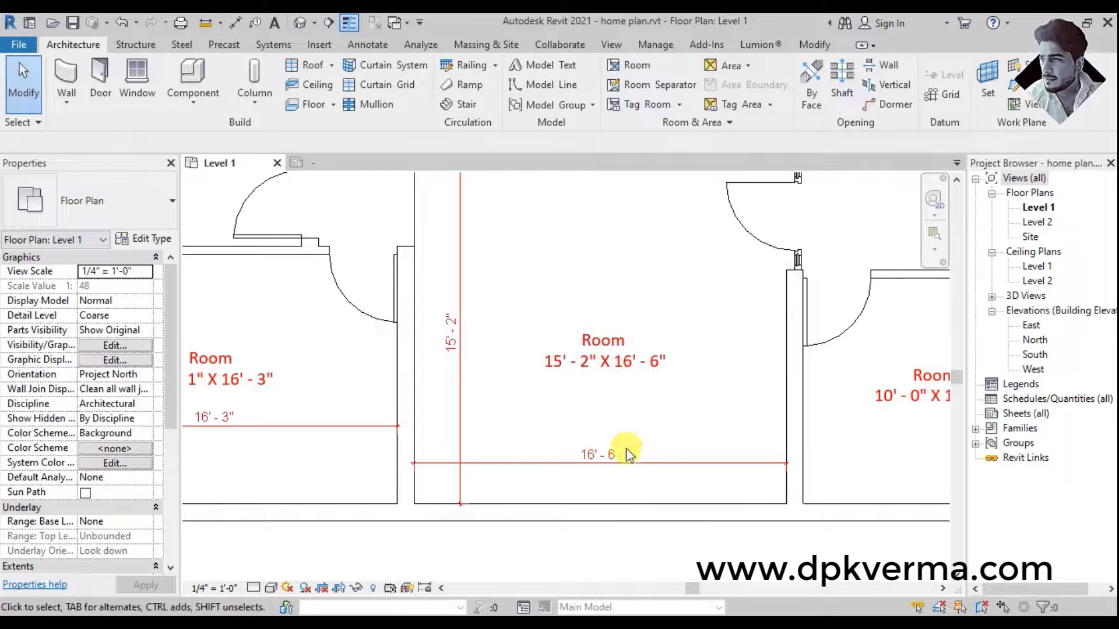
scroll(641, 459, "down", 2)
scroll(638, 459, "down", 2)
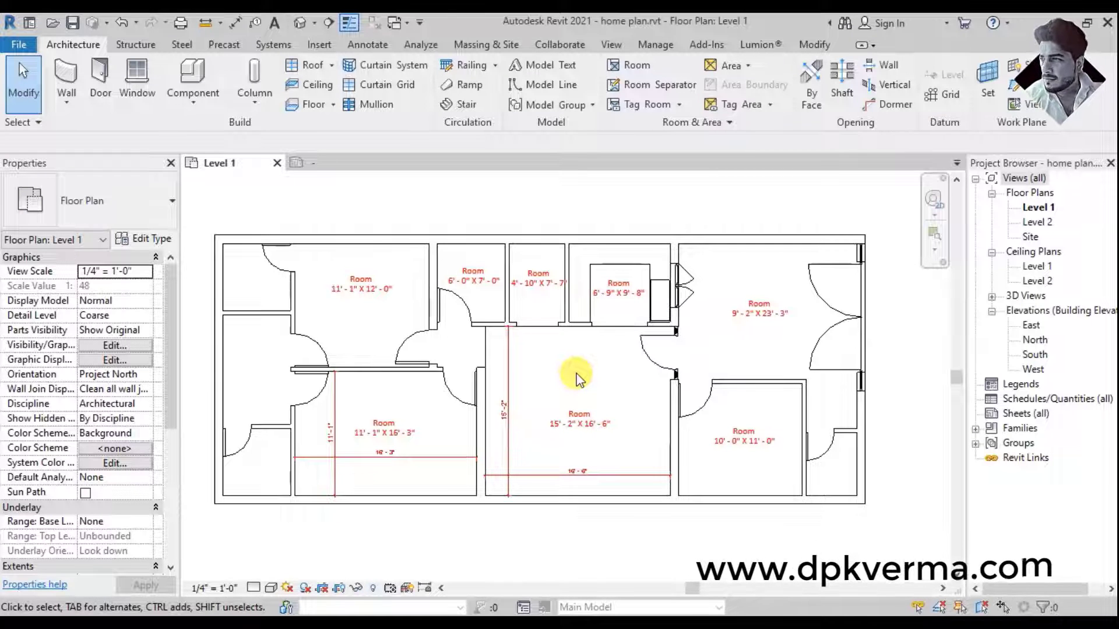
scroll(576, 451, "up", 1)
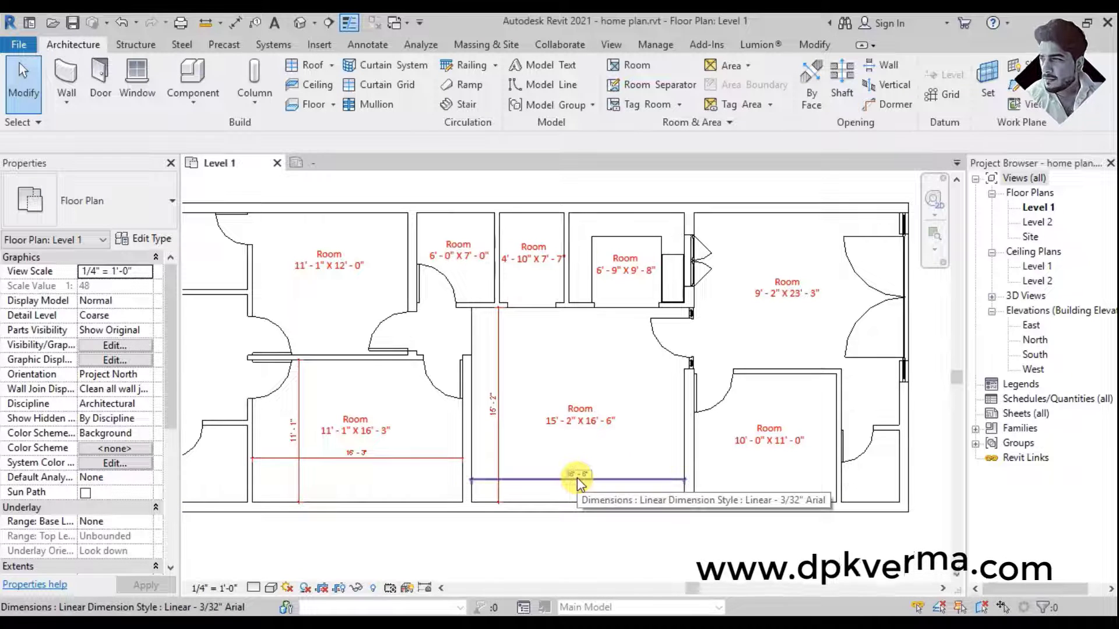
scroll(858, 350, "up", 1)
Step: Add a 15' - 11" aligned dimension across the top of the 9' - 2" X 23' - 3" room
middle_click_drag(857, 349, 749, 370)
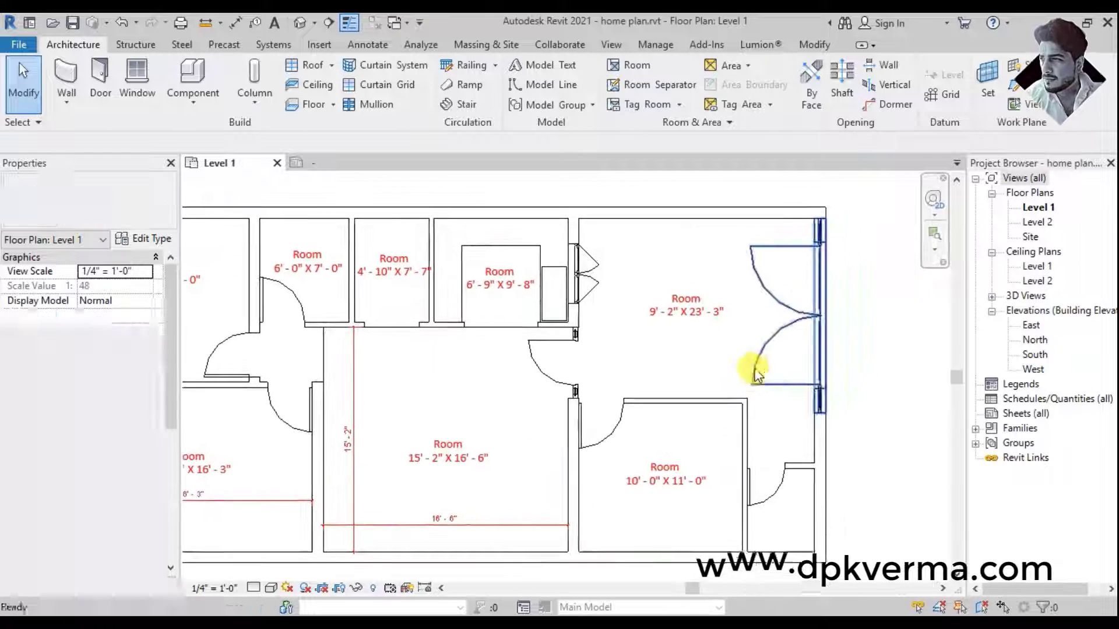
left_click(364, 46)
left_click(75, 86)
scroll(619, 234, "up", 2)
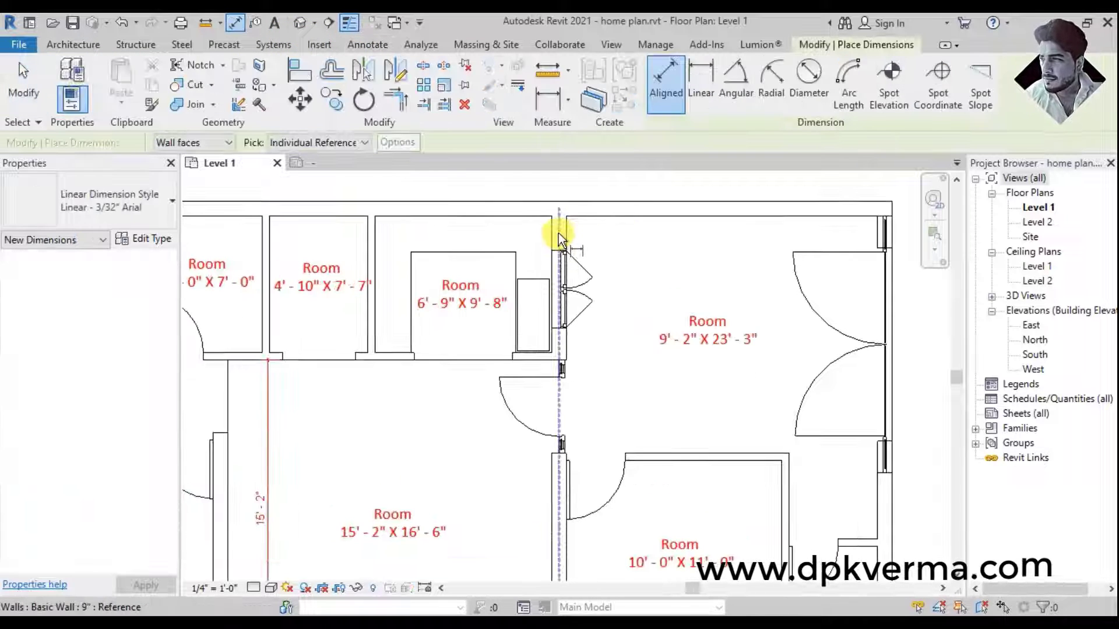
left_click(570, 239)
scroll(856, 245, "up", 2)
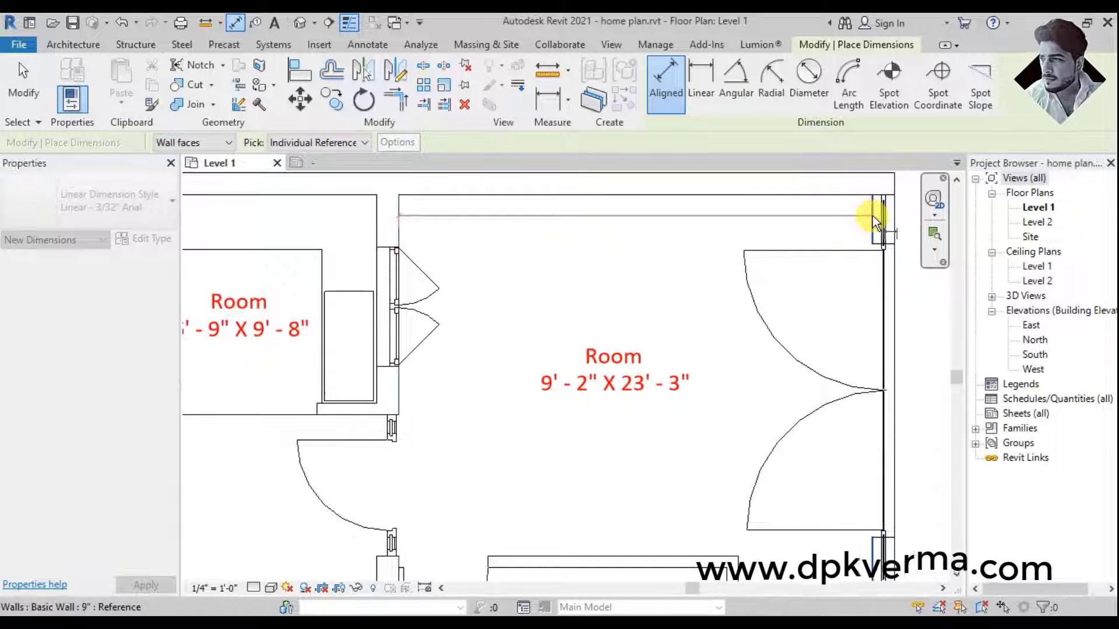
left_click(872, 216)
left_click(702, 242)
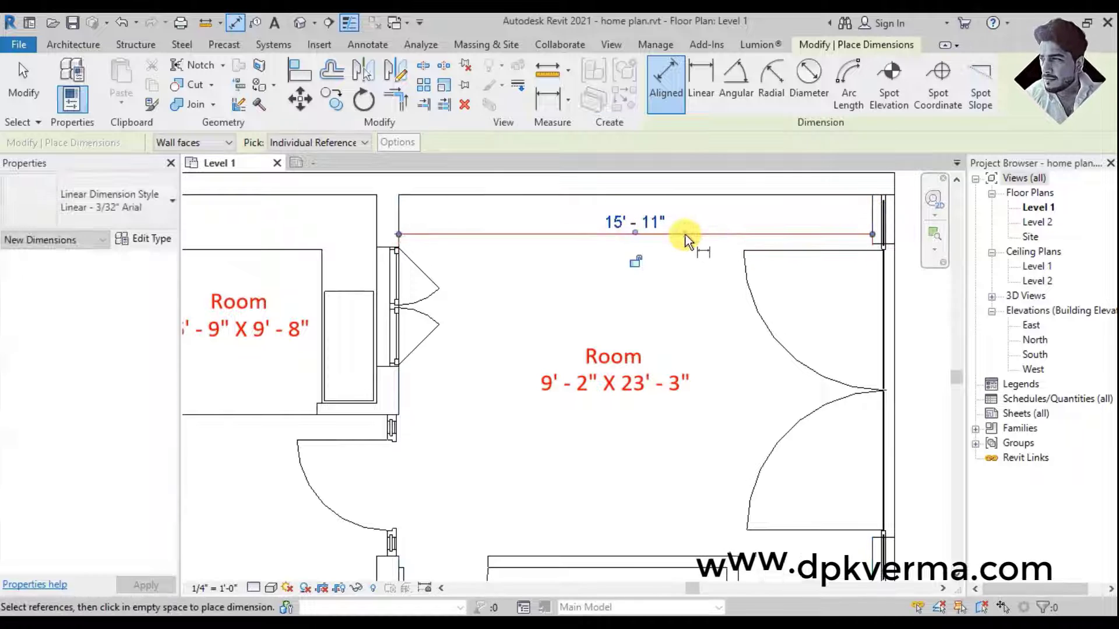
Step: Add a 12' - 2" vertical aligned dimension between the room's top and lower walls
scroll(707, 282, "down", 2)
left_click(708, 223)
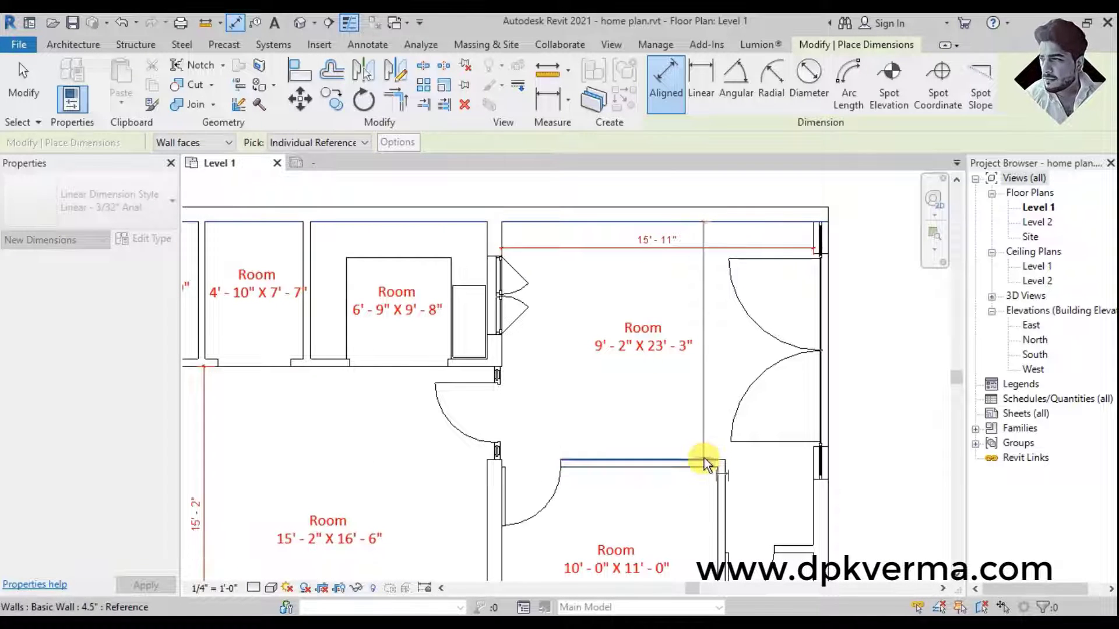
left_click(704, 458)
left_click(719, 424)
right_click(858, 257)
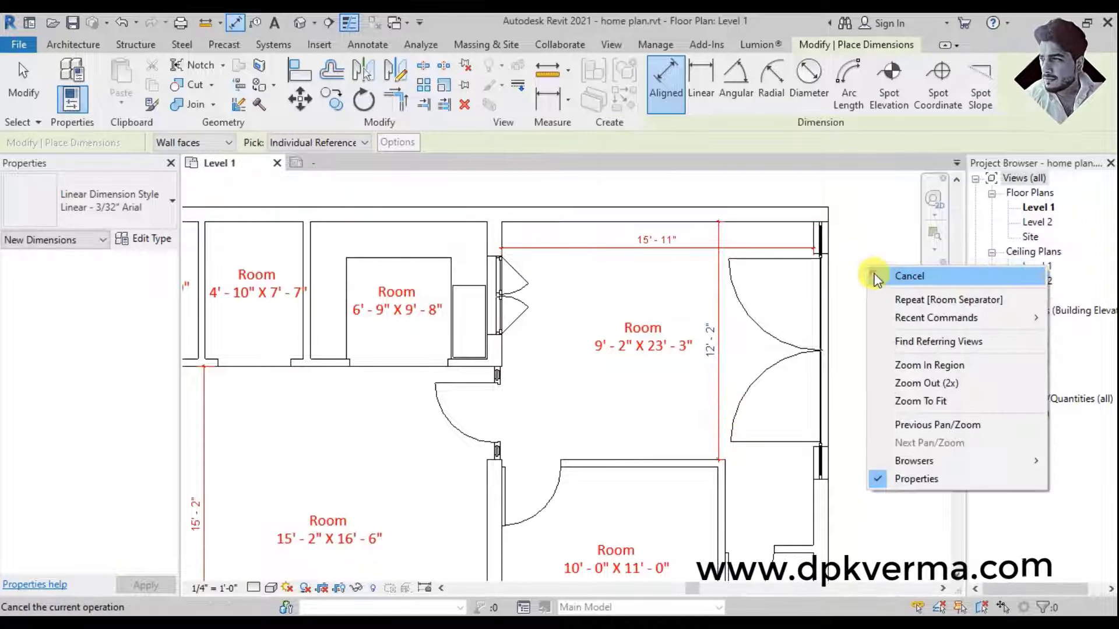
left_click(877, 266)
scroll(775, 391, "down", 1)
middle_click_drag(775, 391, 706, 342)
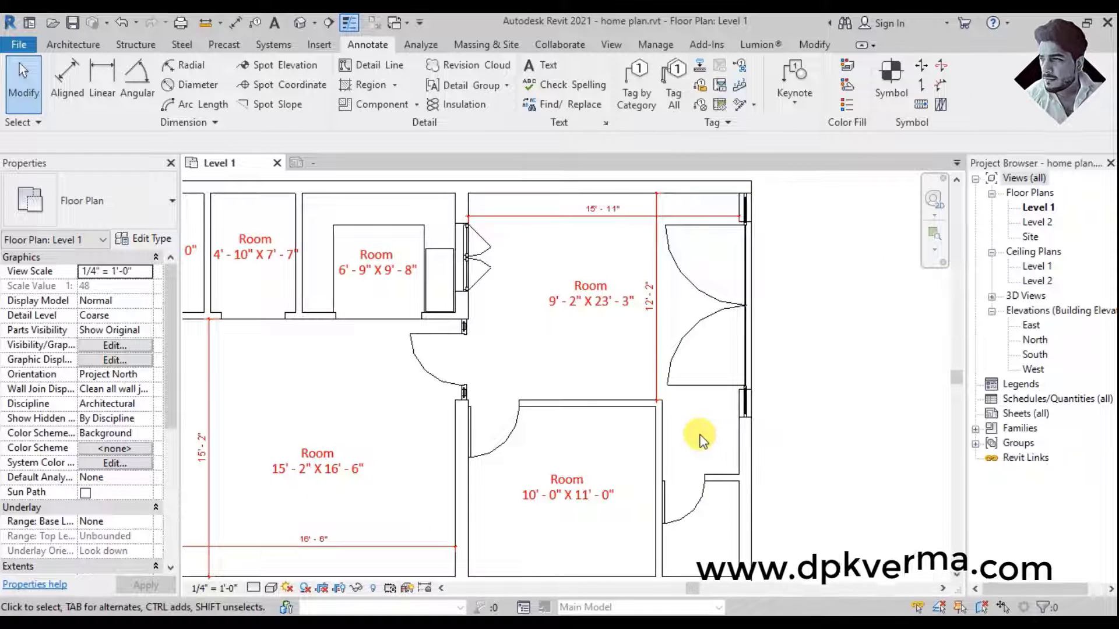
scroll(700, 441, "up", 1)
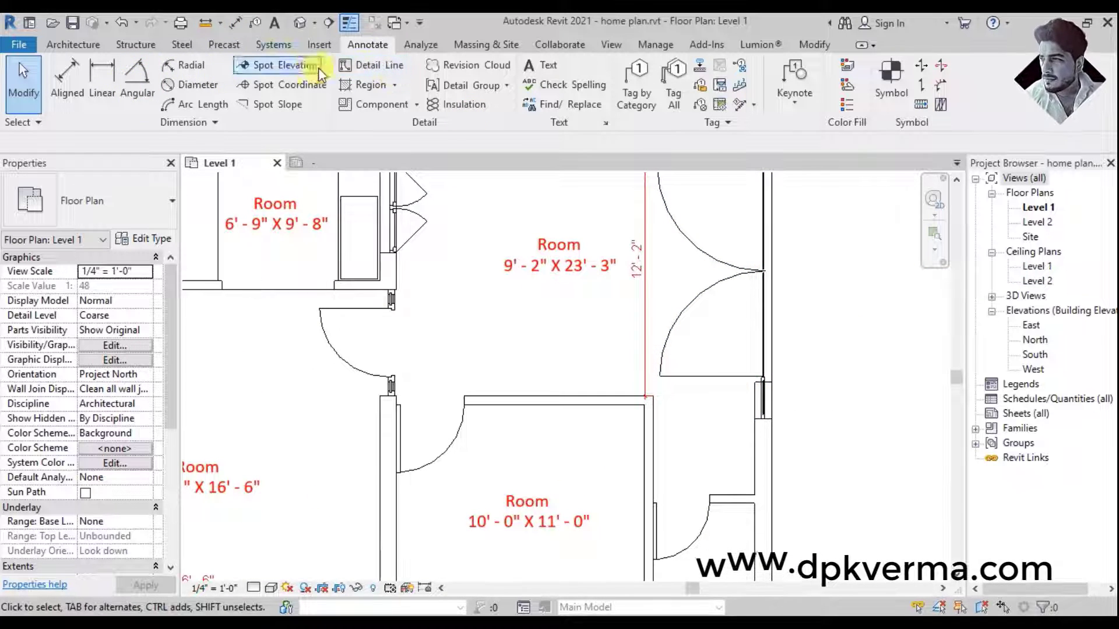
left_click(81, 45)
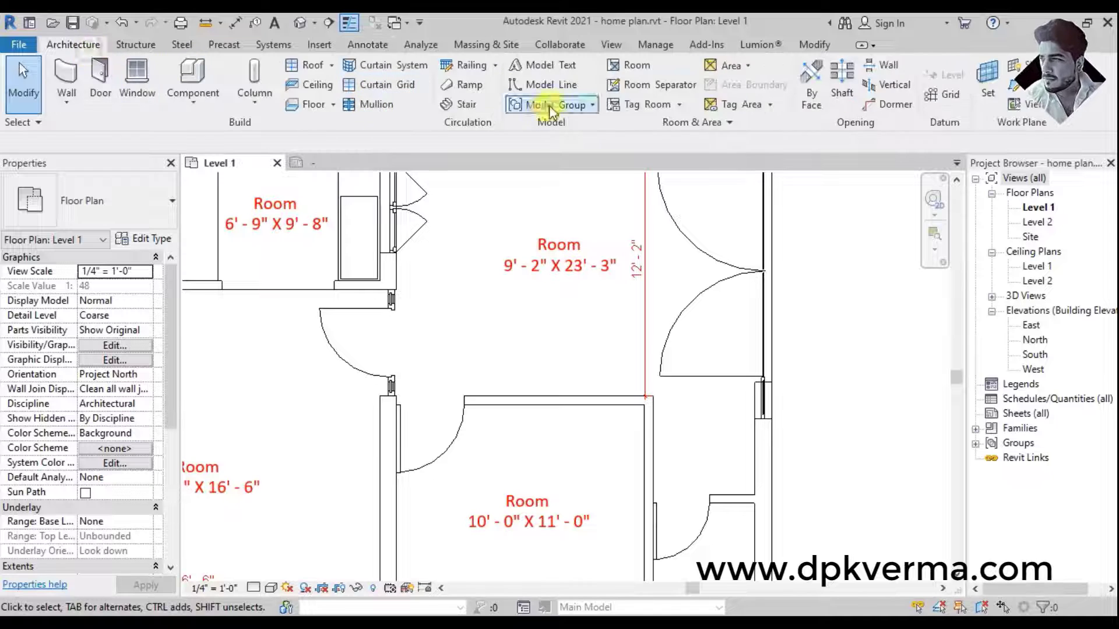
Step: Draw a room separation line from the wall corner across to the right wall
left_click(627, 93)
scroll(691, 391, "up", 2)
left_click(627, 398)
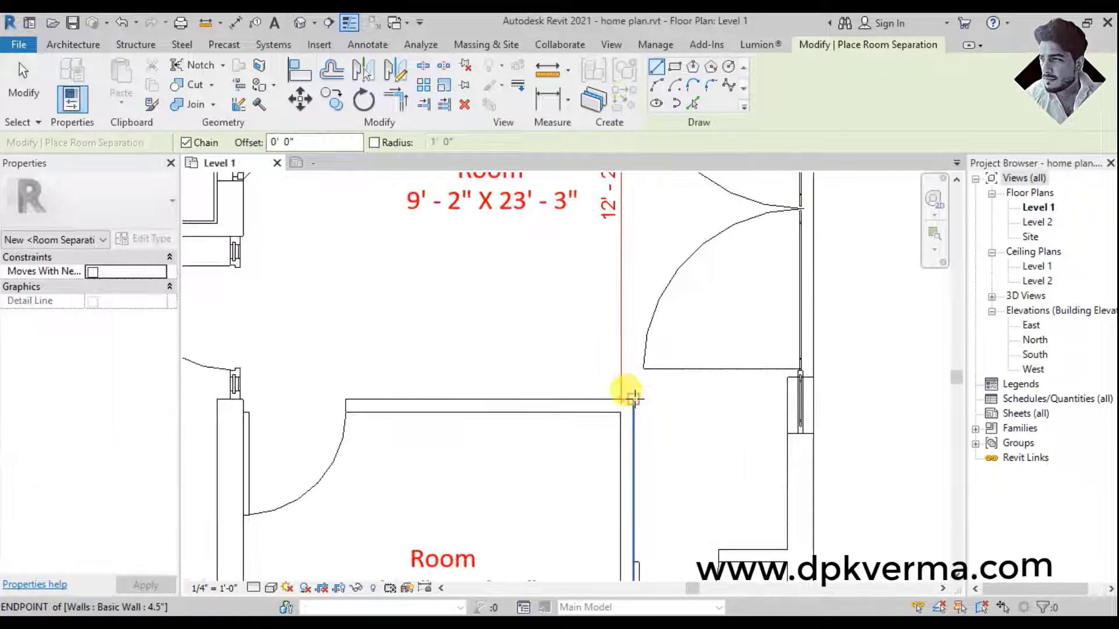
left_click(786, 398)
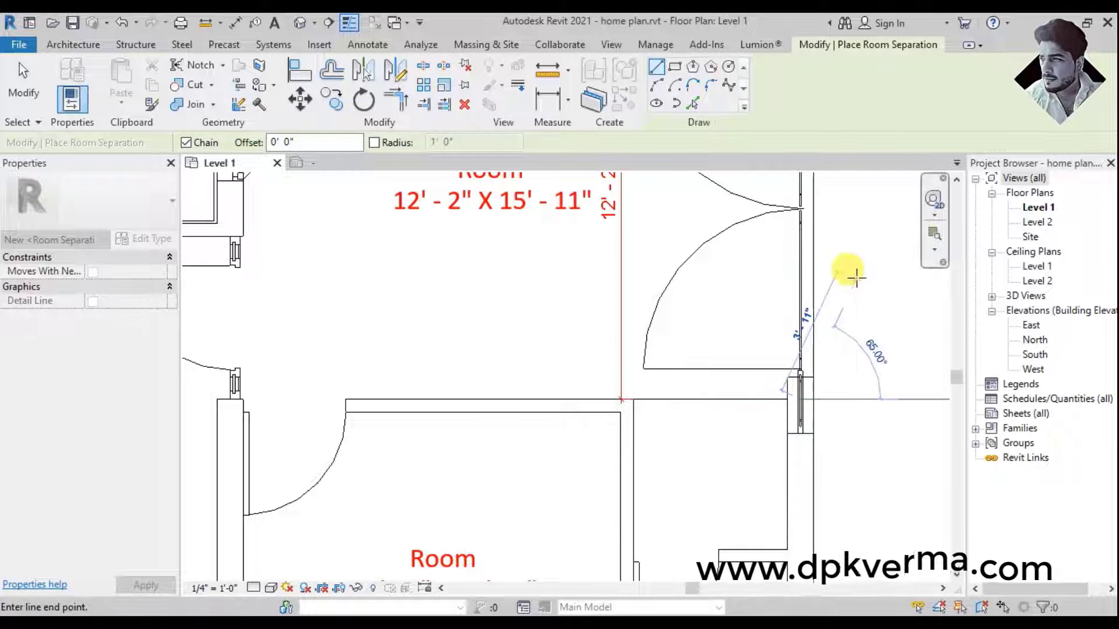
right_click(860, 281)
left_click(870, 290)
Step: Zoom and pan the plan to confirm the split room's tag reads 12' - 2" X 15' - 11"
middle_click_drag(861, 295, 645, 414)
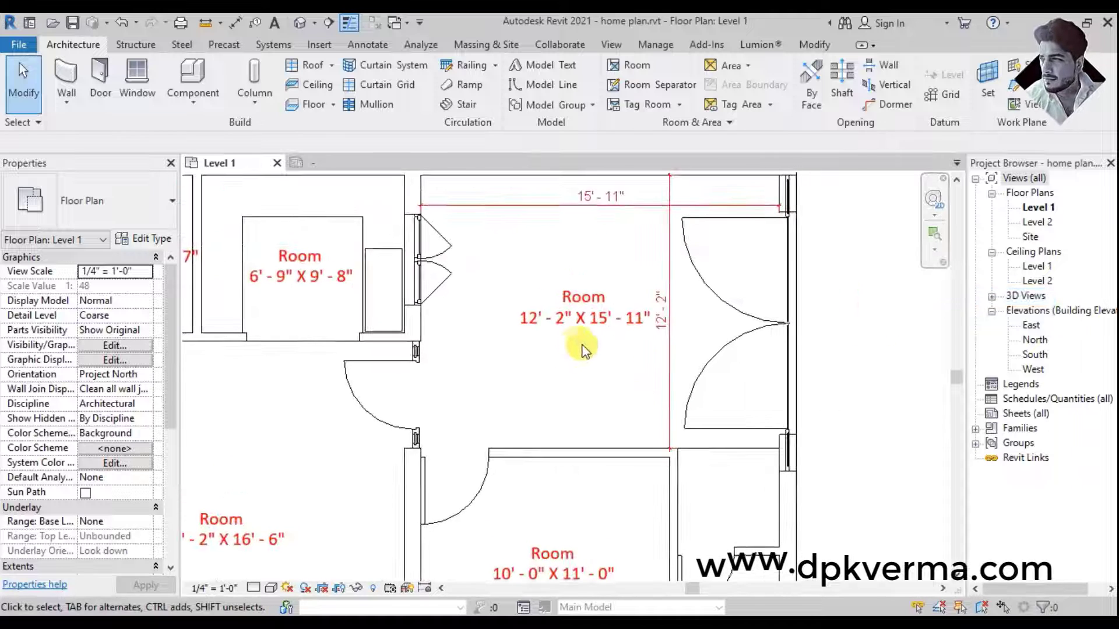
middle_click_drag(580, 378, 586, 395)
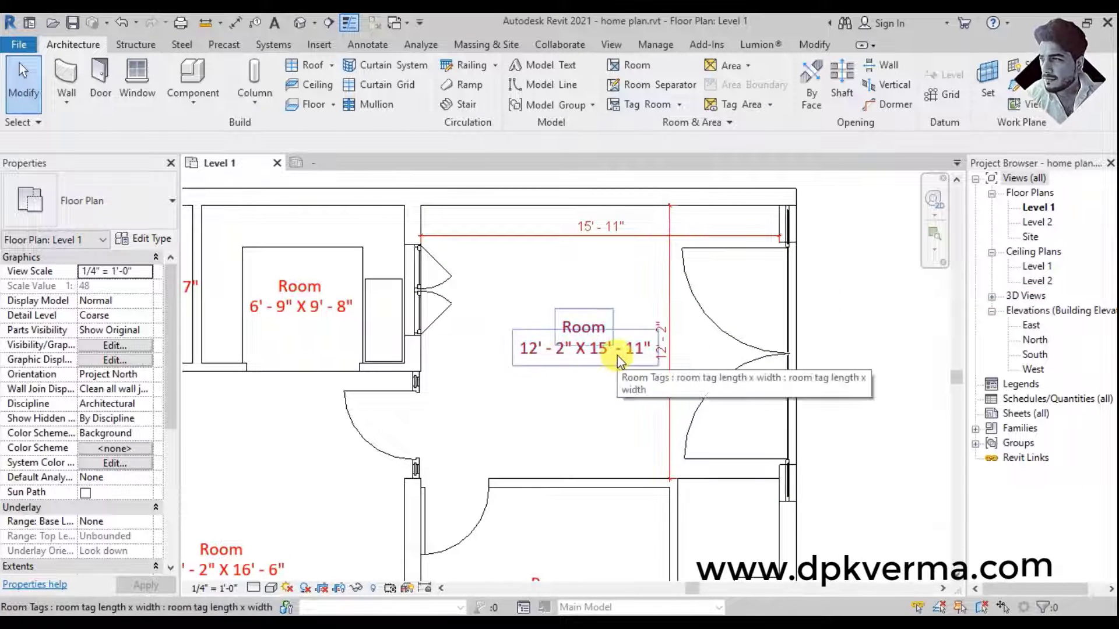
scroll(606, 239, "down", 2)
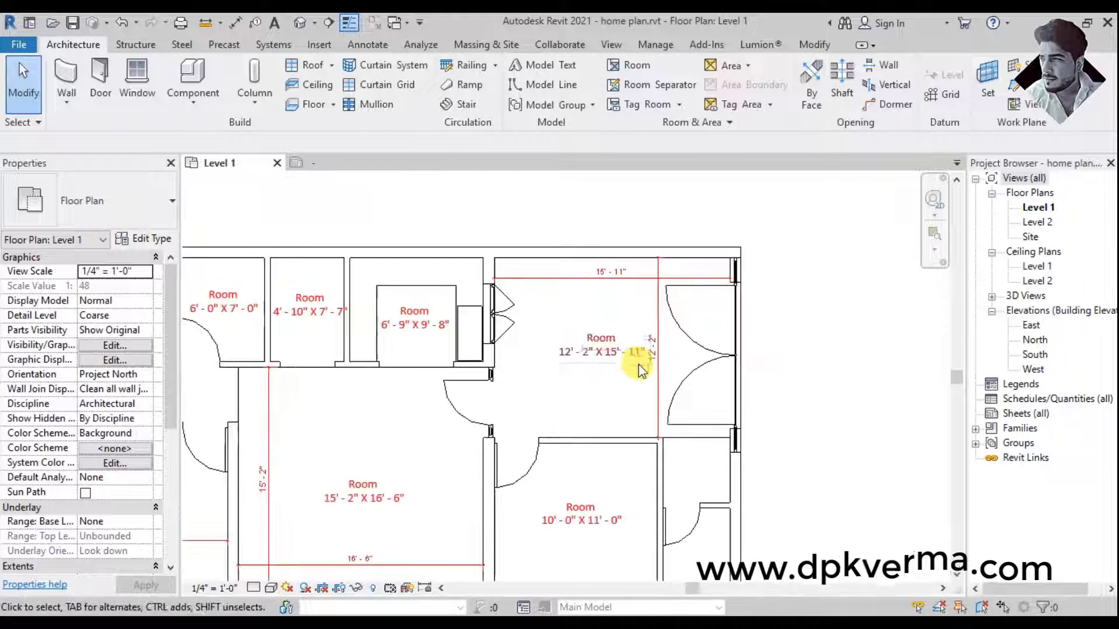
scroll(645, 362, "down", 2)
scroll(644, 375, "down", 1)
middle_click_drag(532, 425, 541, 400)
scroll(533, 387, "up", 1)
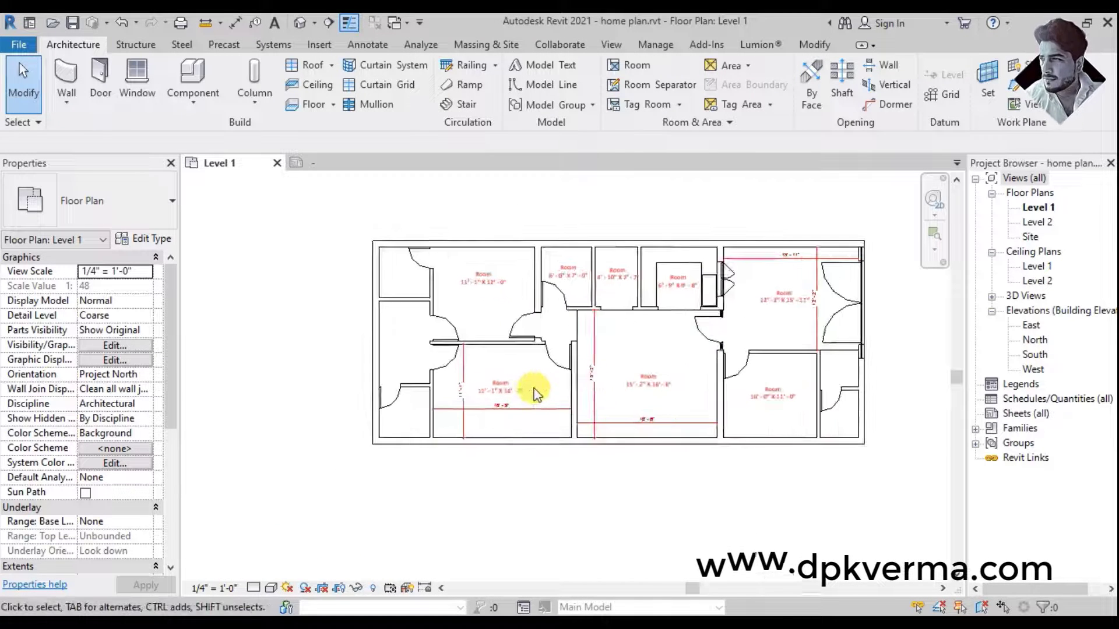
middle_click_drag(600, 369, 569, 342)
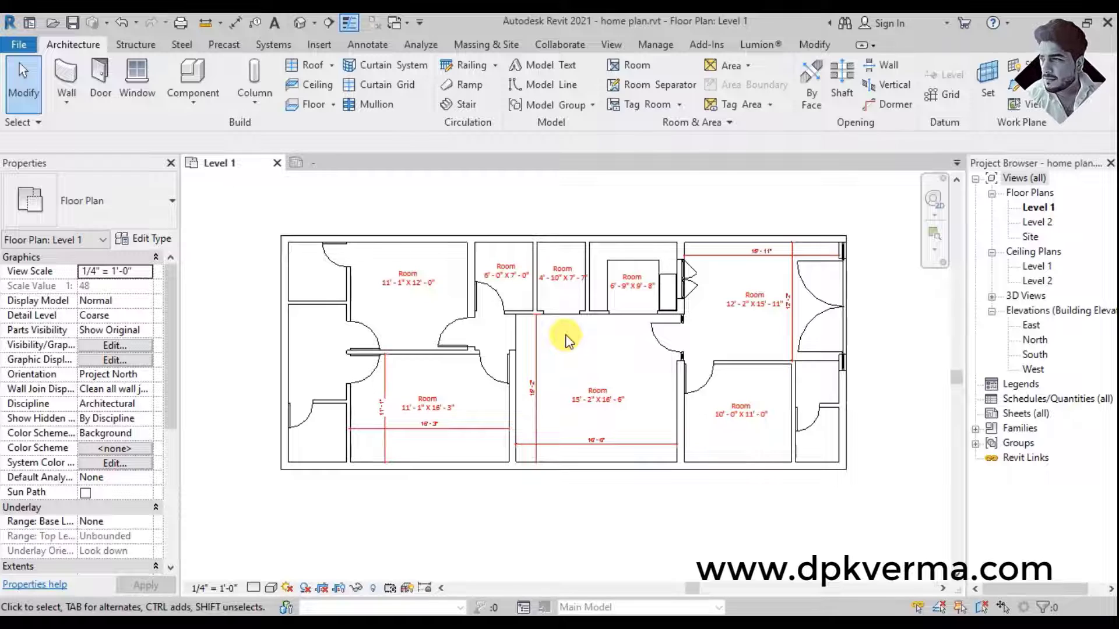
scroll(408, 303, "up", 2)
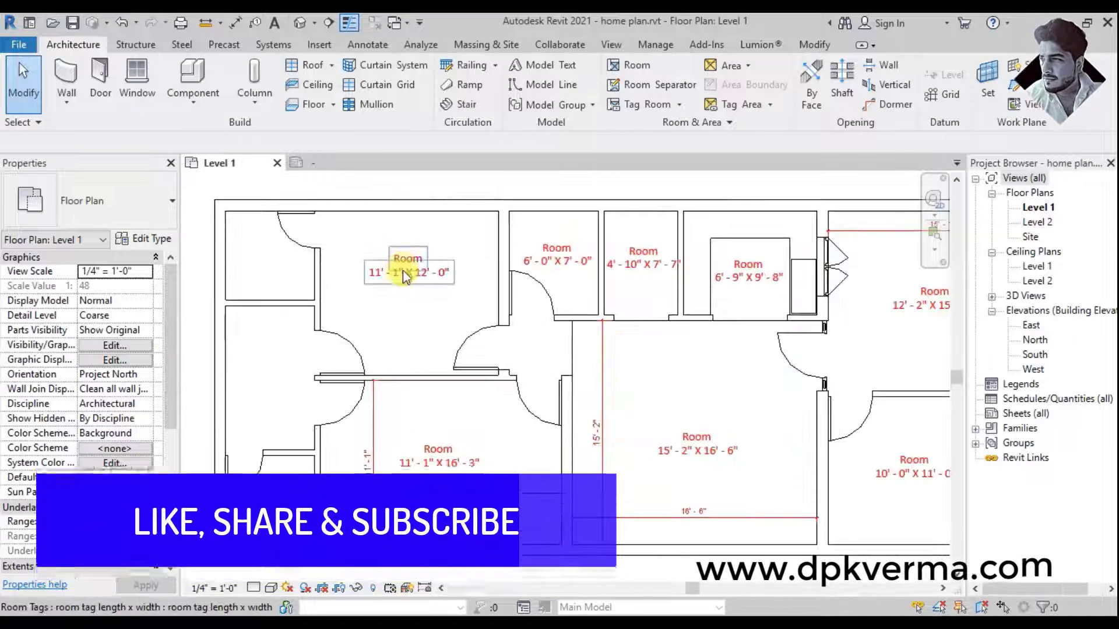
scroll(403, 275, "up", 1)
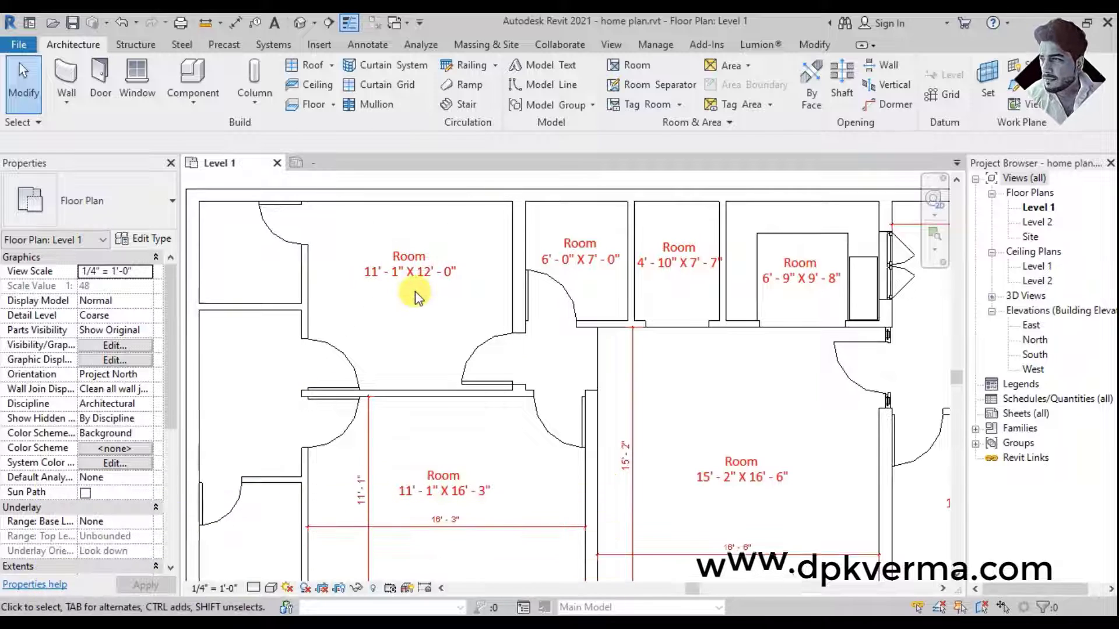
Step: Open the tag family of the 11' - 1" X 12' - 0" room for editing
left_click(413, 273)
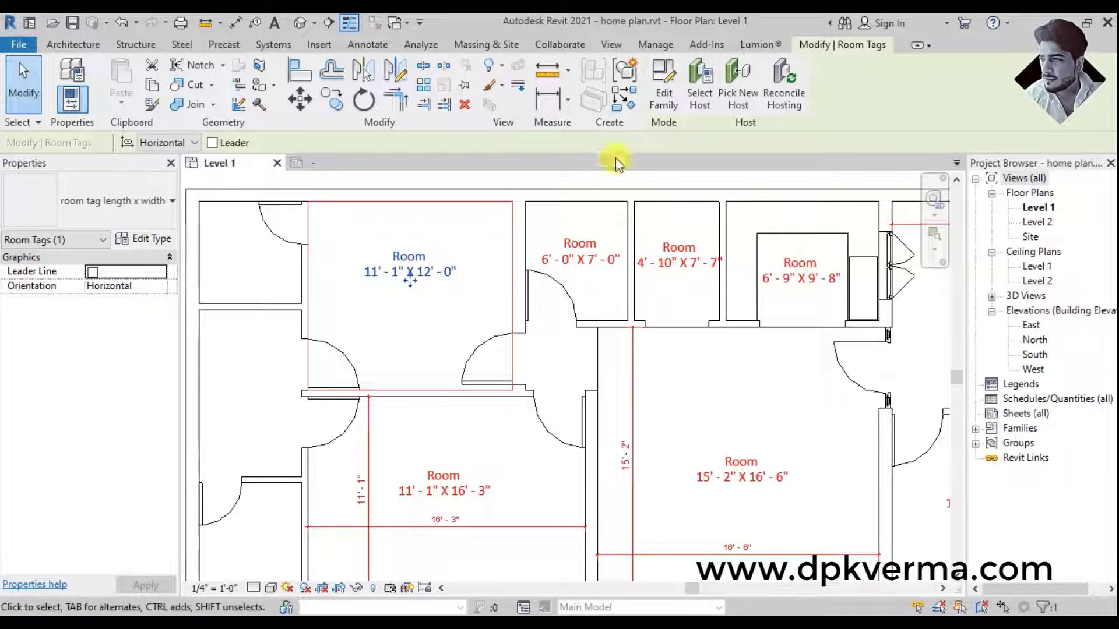
left_click(658, 99)
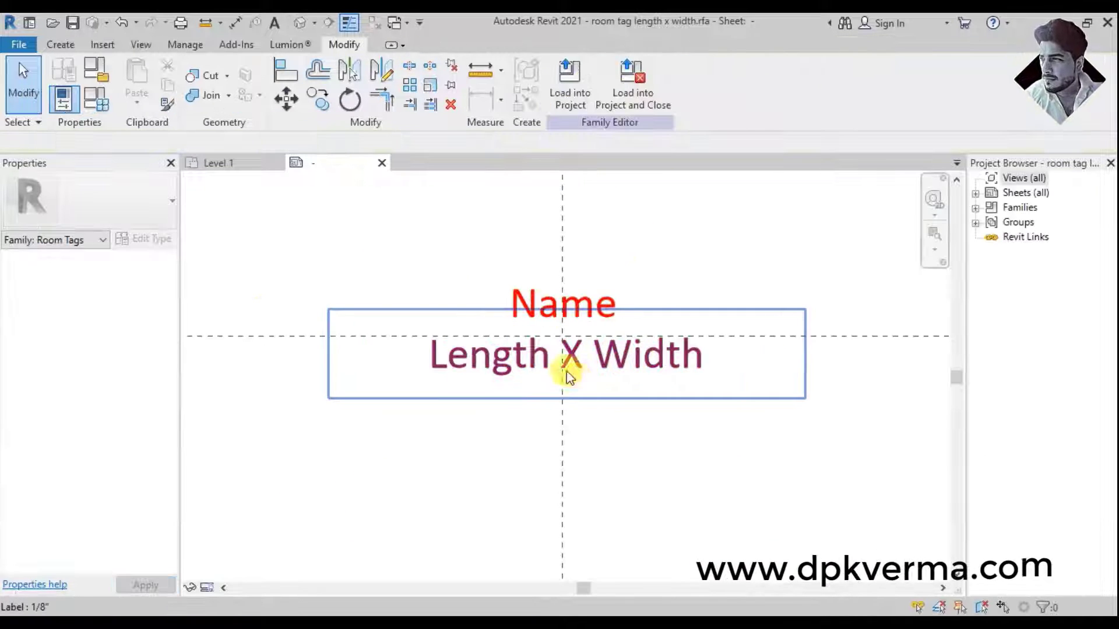
left_click(321, 259)
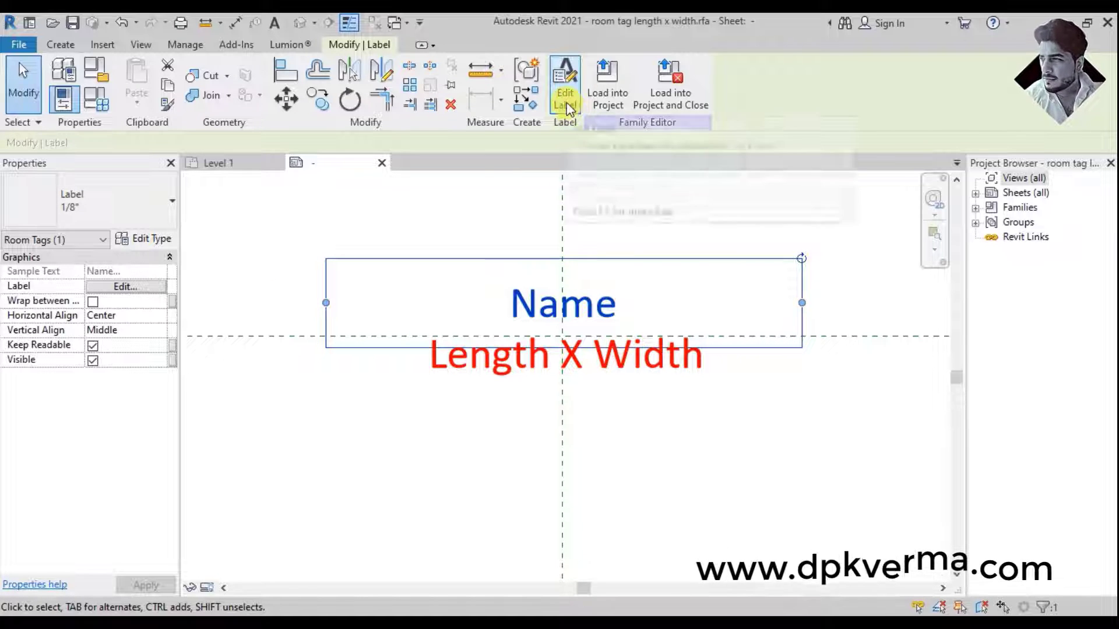
left_click(59, 47)
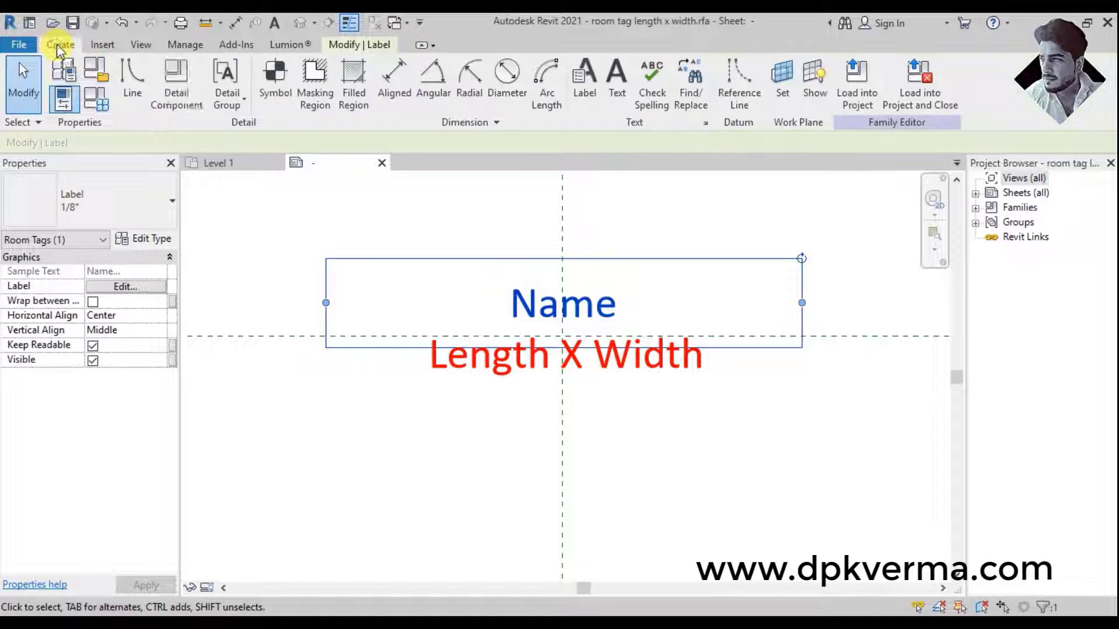
Step: Add an Area label reading 150 SF and move it below Length X Width
left_click(584, 82)
left_click(563, 394)
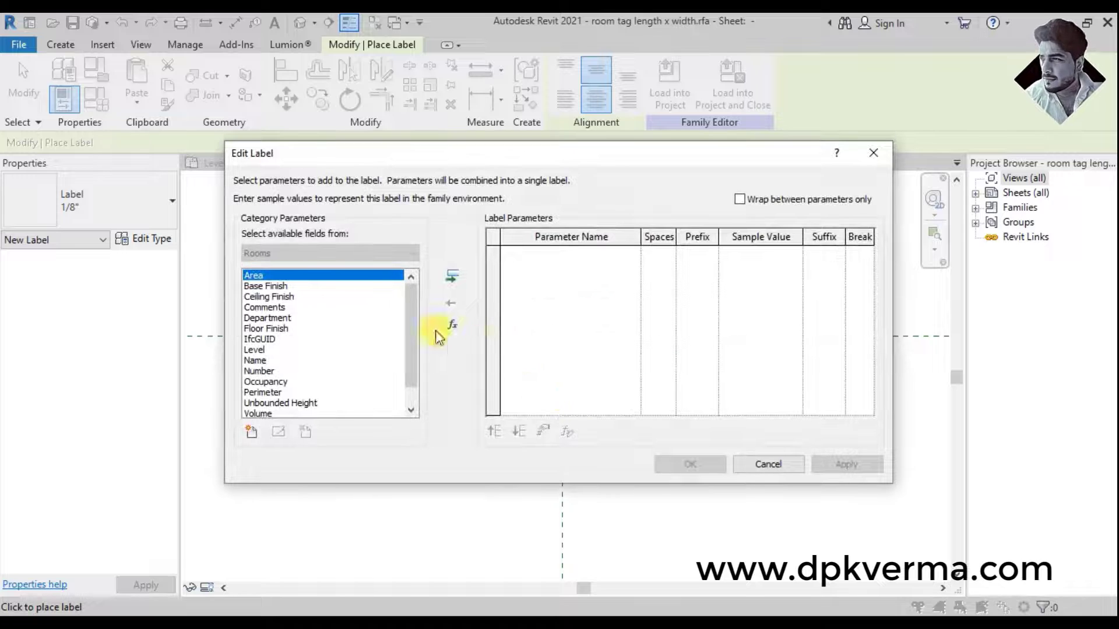
left_click(454, 276)
left_click(694, 466)
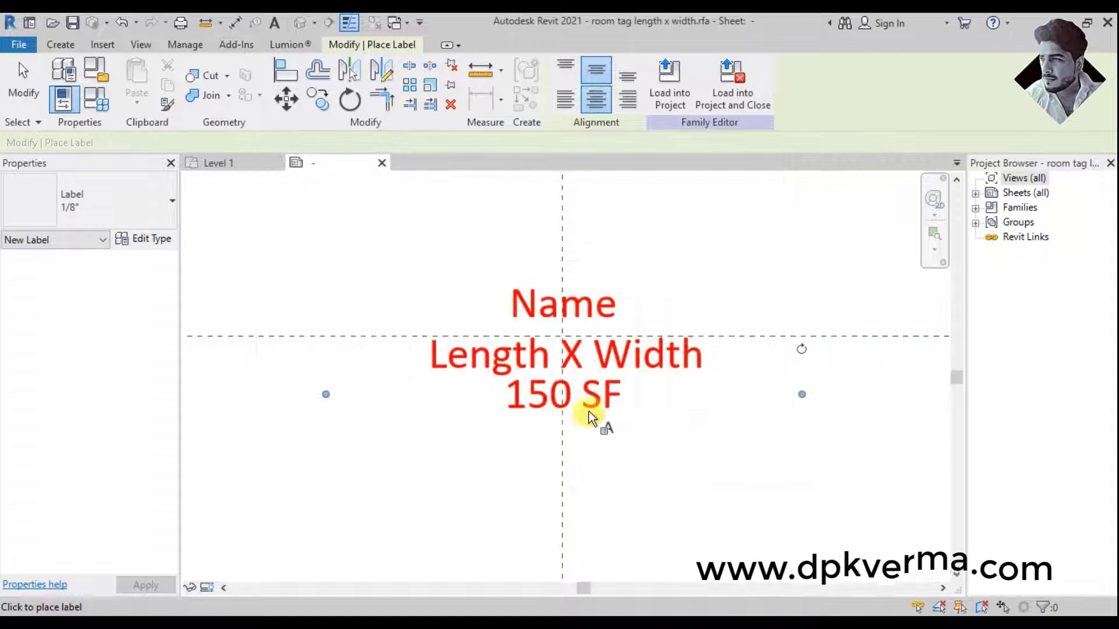
right_click(696, 229)
left_click(706, 238)
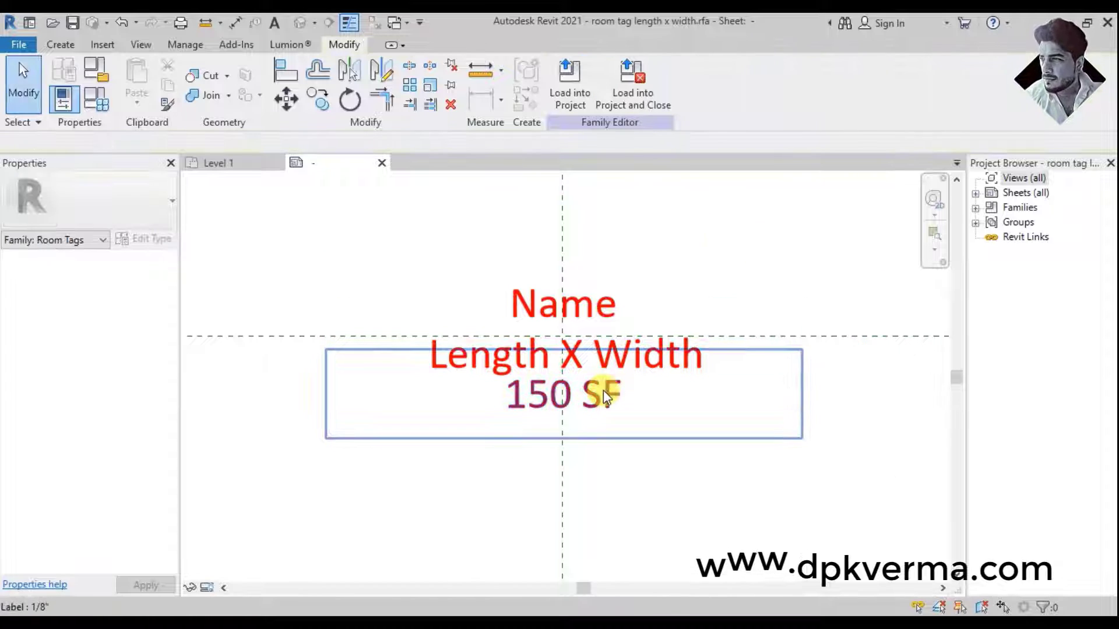
left_click_drag(603, 415, 602, 431)
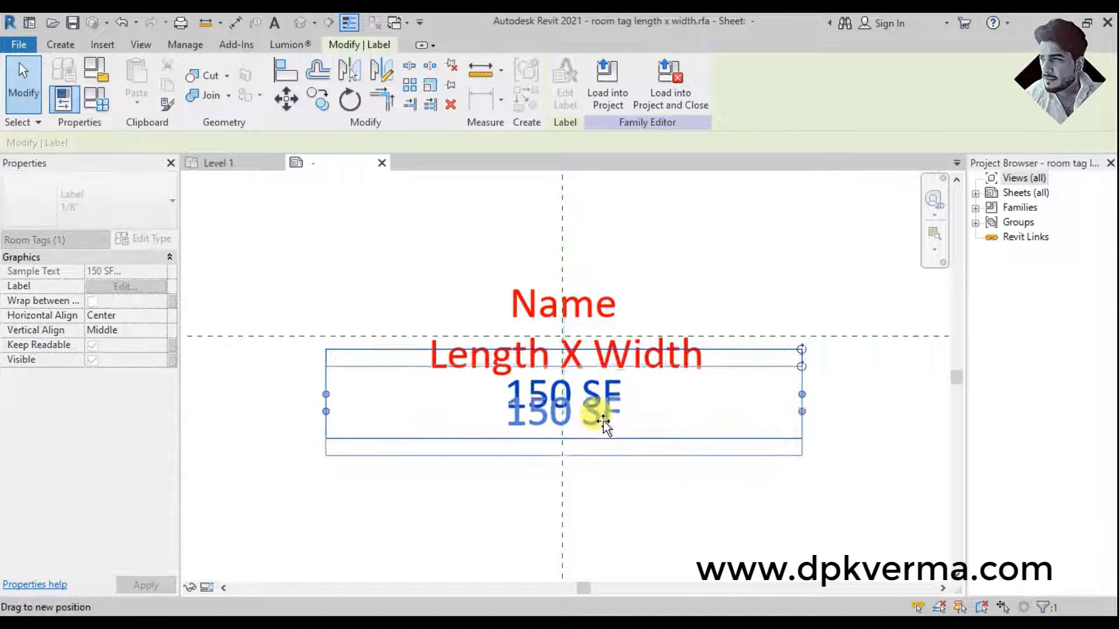
Step: Load the edited tag into the project, overwriting the existing version, and review the updated tags
left_click(601, 86)
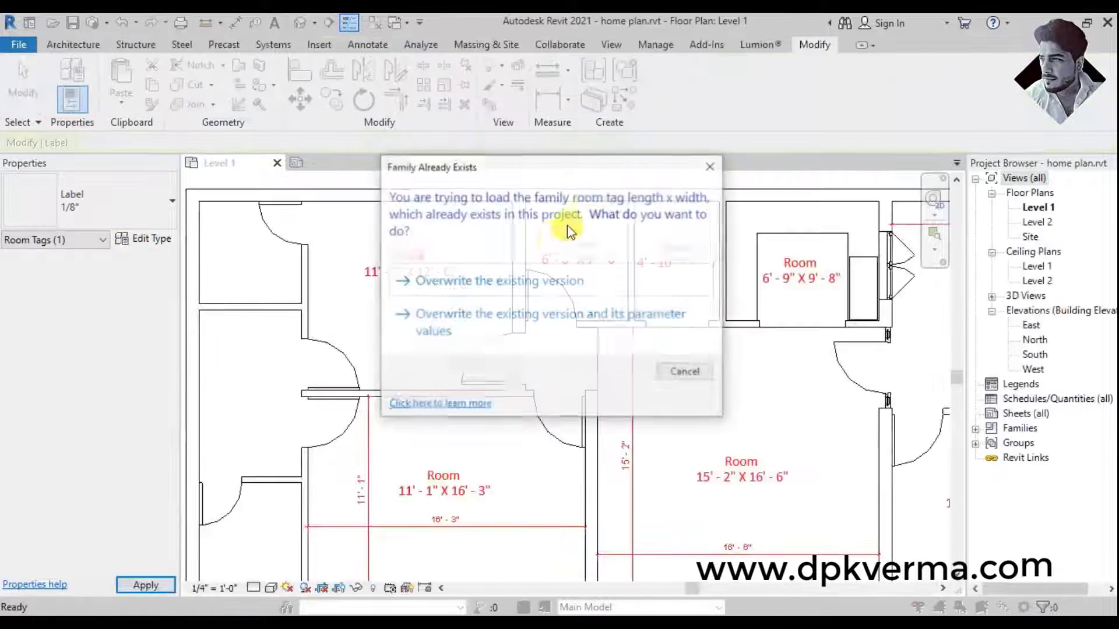
left_click(485, 278)
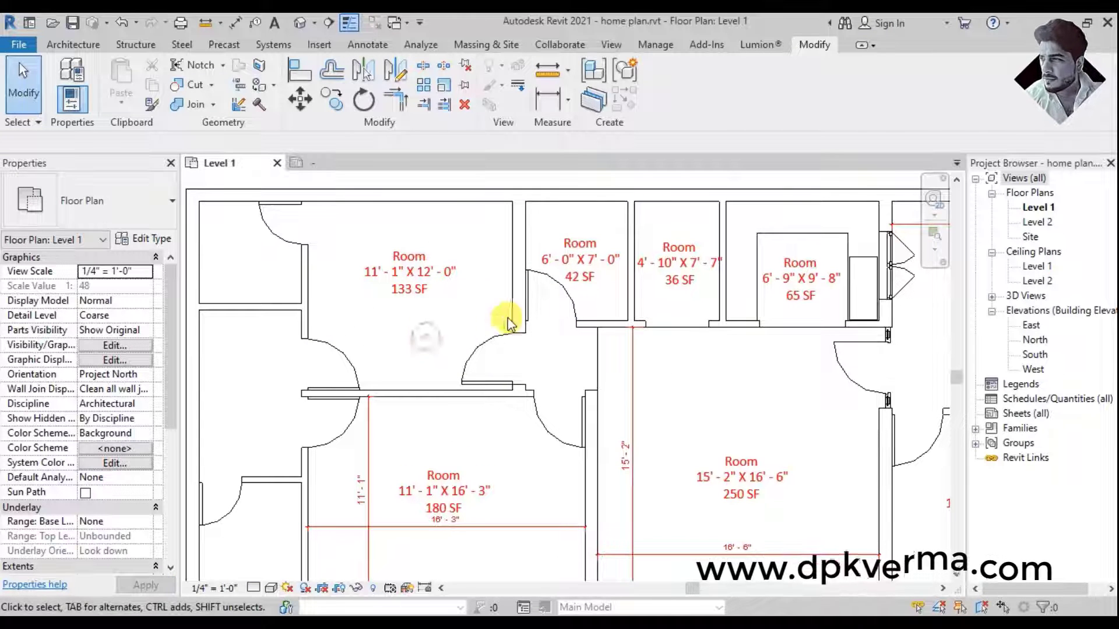
scroll(742, 475, "down", 1)
middle_click_drag(742, 475, 649, 425)
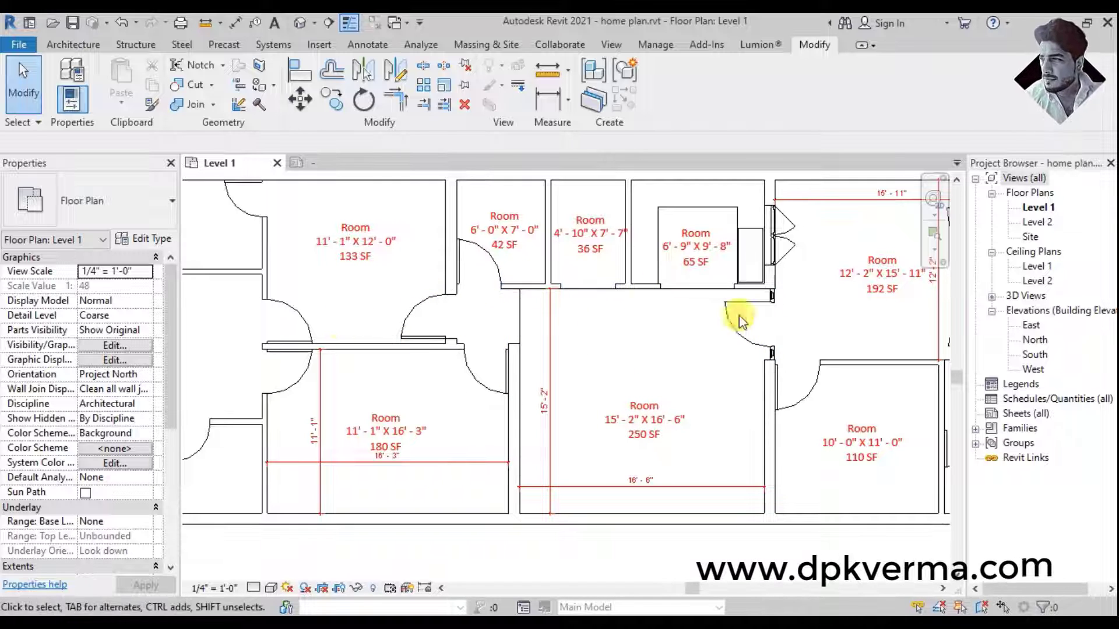
scroll(752, 303, "down", 2)
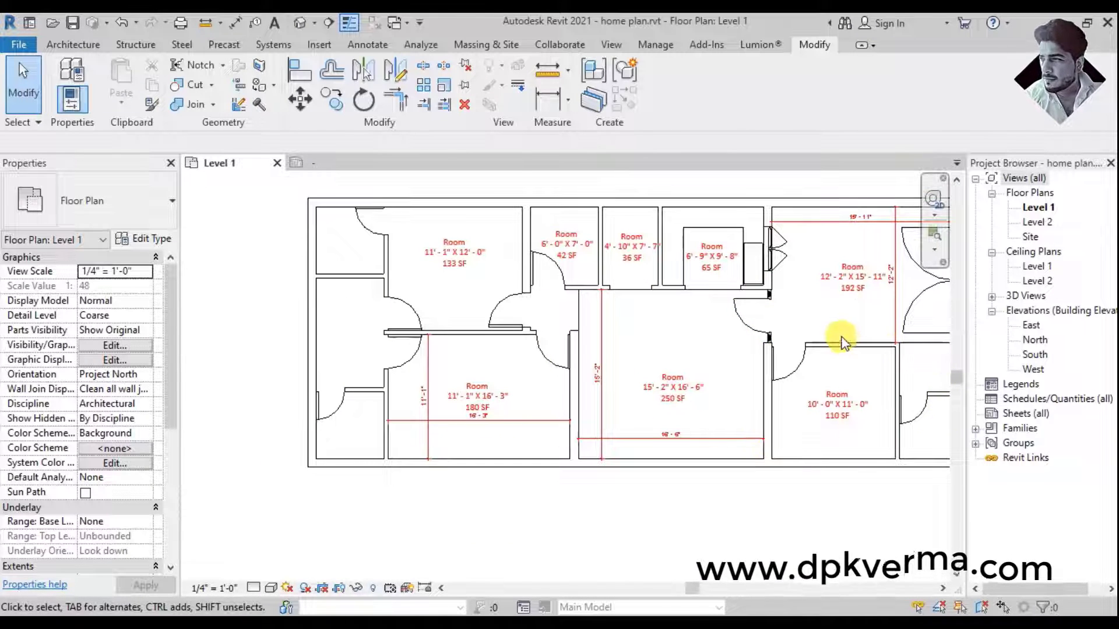
middle_click_drag(842, 343, 731, 333)
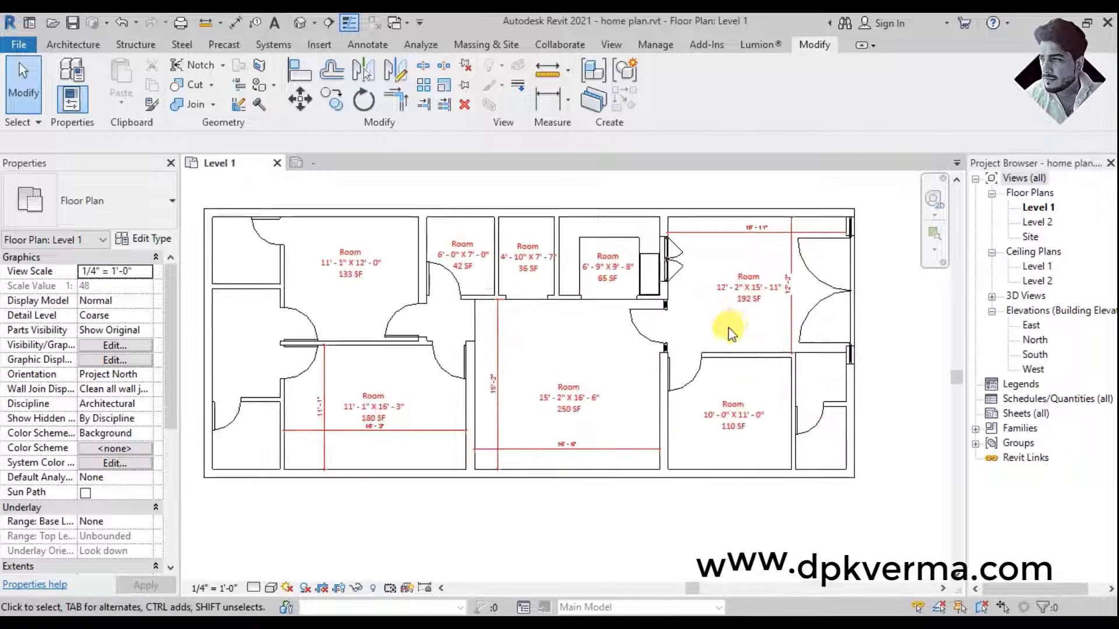
left_click(74, 44)
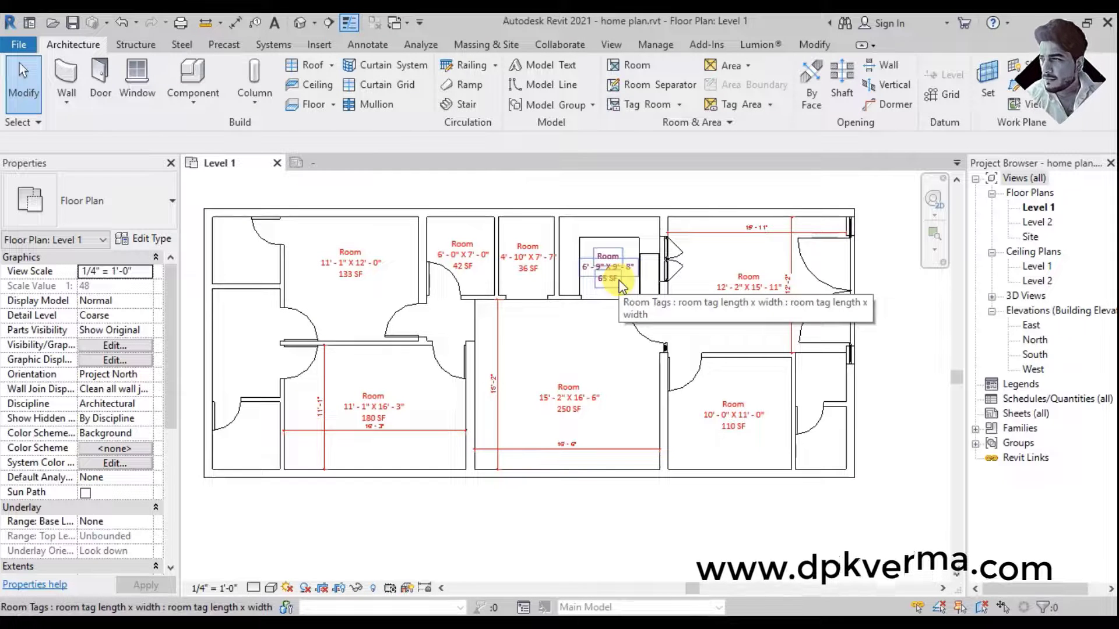
Step: Place tagged rooms in the remaining left-side spaces, giving rooms of 36 SF and 59 SF
scroll(602, 321, "down", 1)
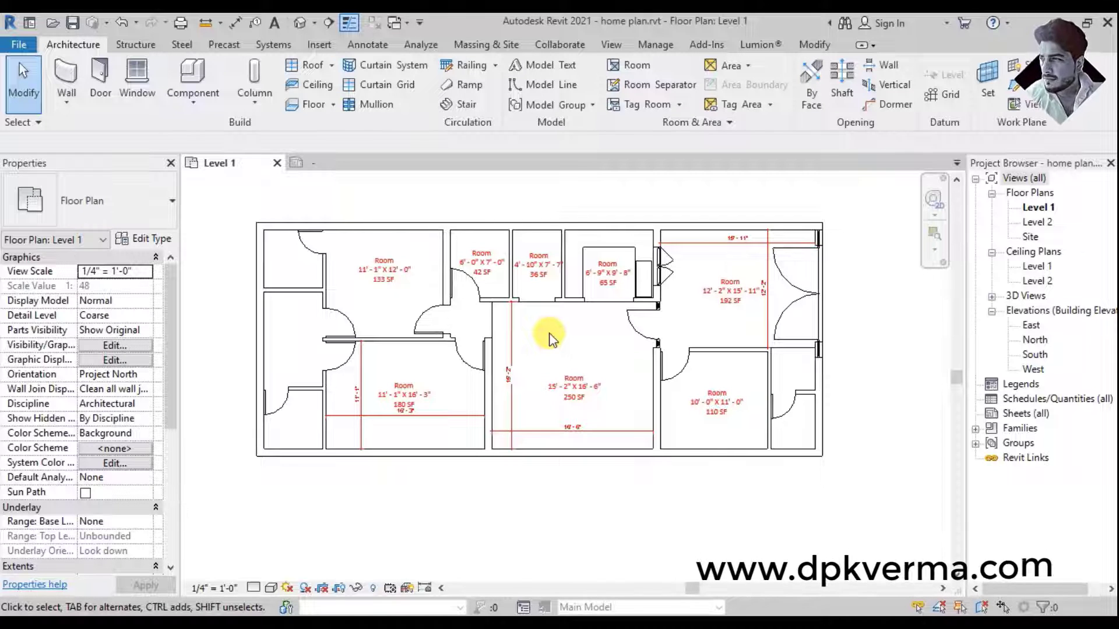
scroll(516, 324, "up", 1)
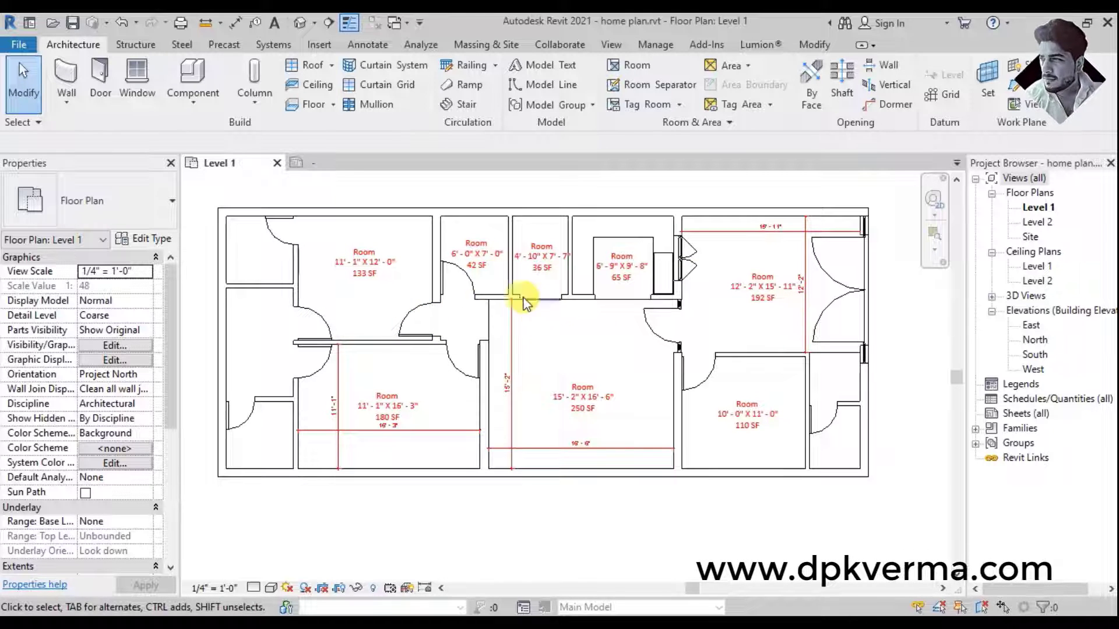
scroll(349, 274, "up", 1)
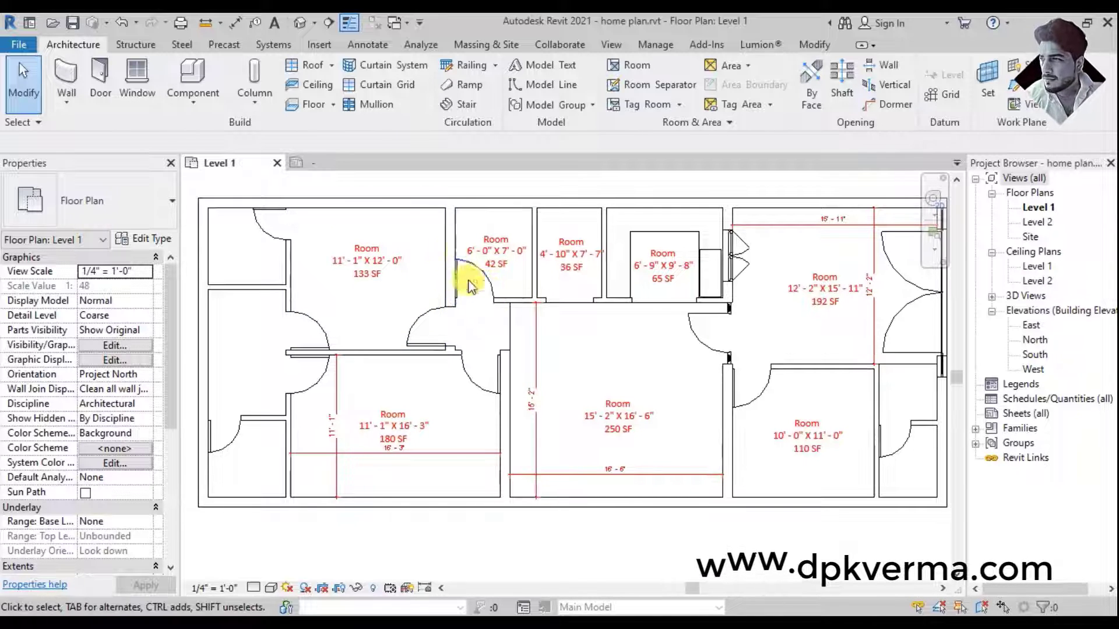
scroll(544, 350, "down", 1)
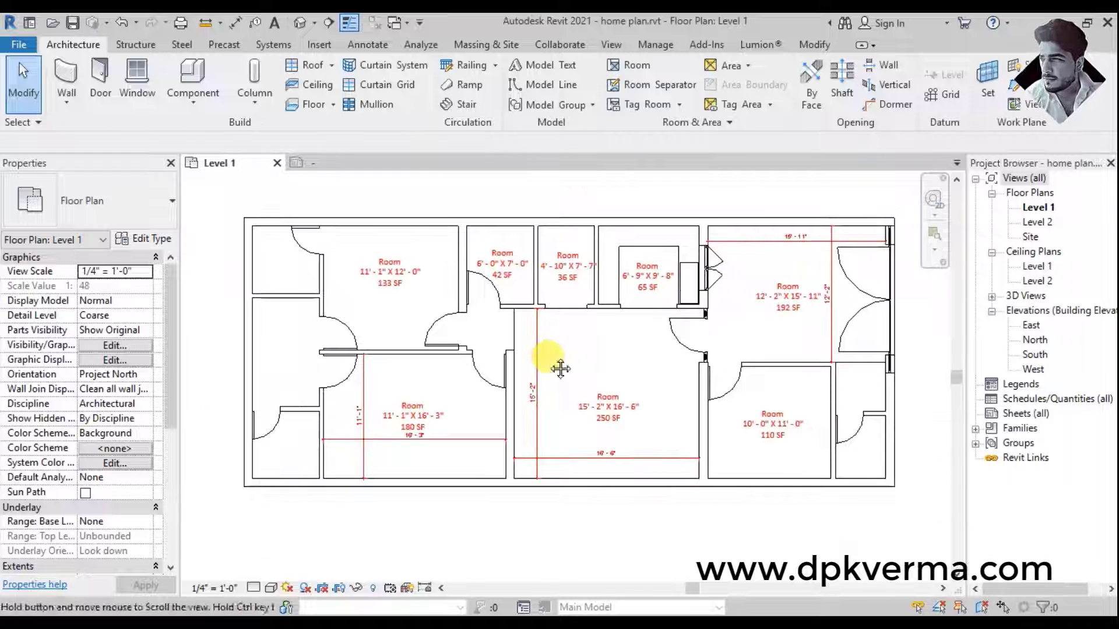
middle_click_drag(561, 368, 494, 370)
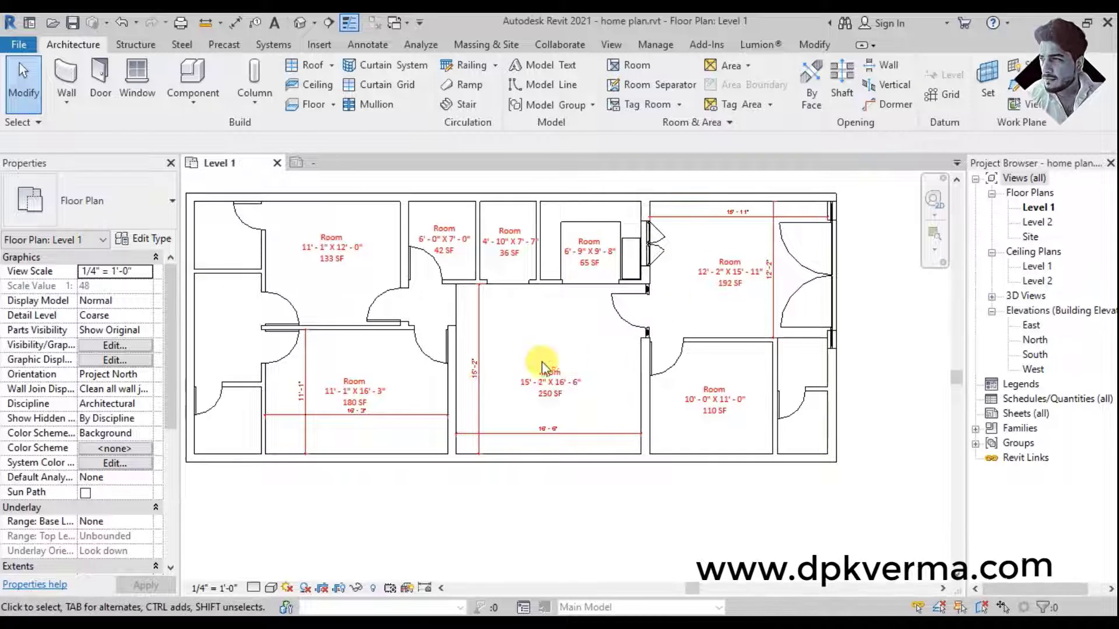
scroll(530, 370, "down", 1)
scroll(531, 373, "down", 1)
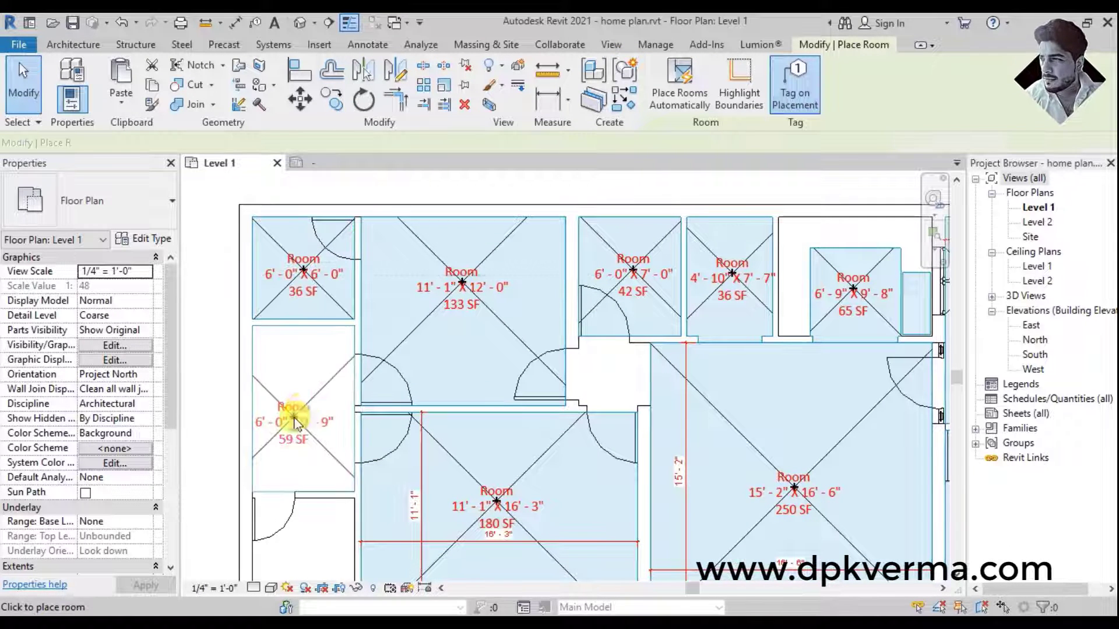
left_click(301, 409)
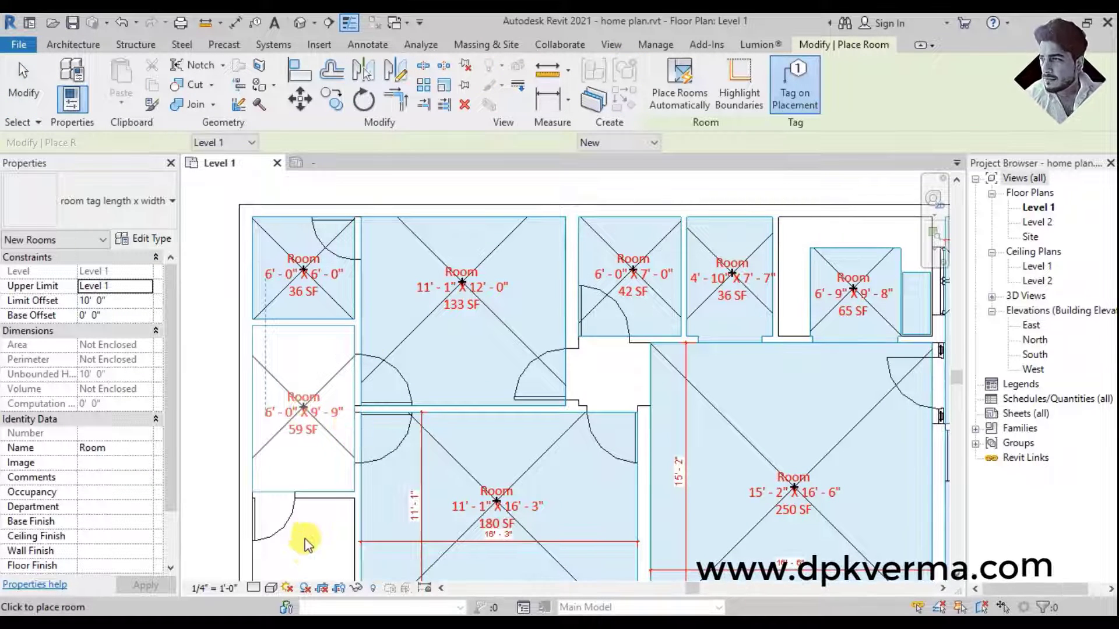
left_click(312, 526)
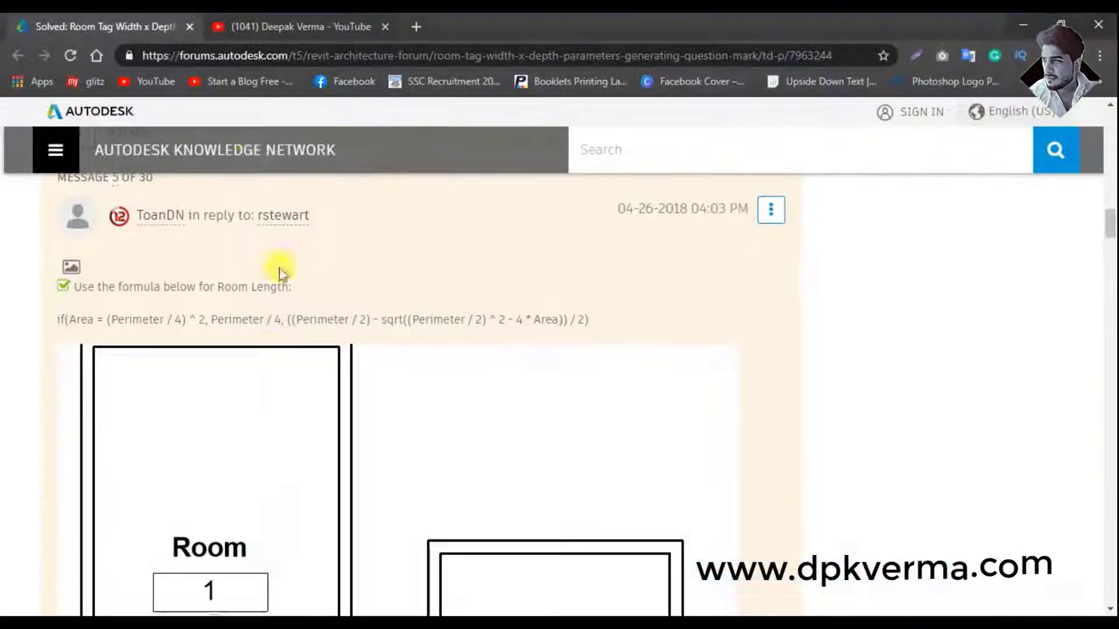
left_click(267, 17)
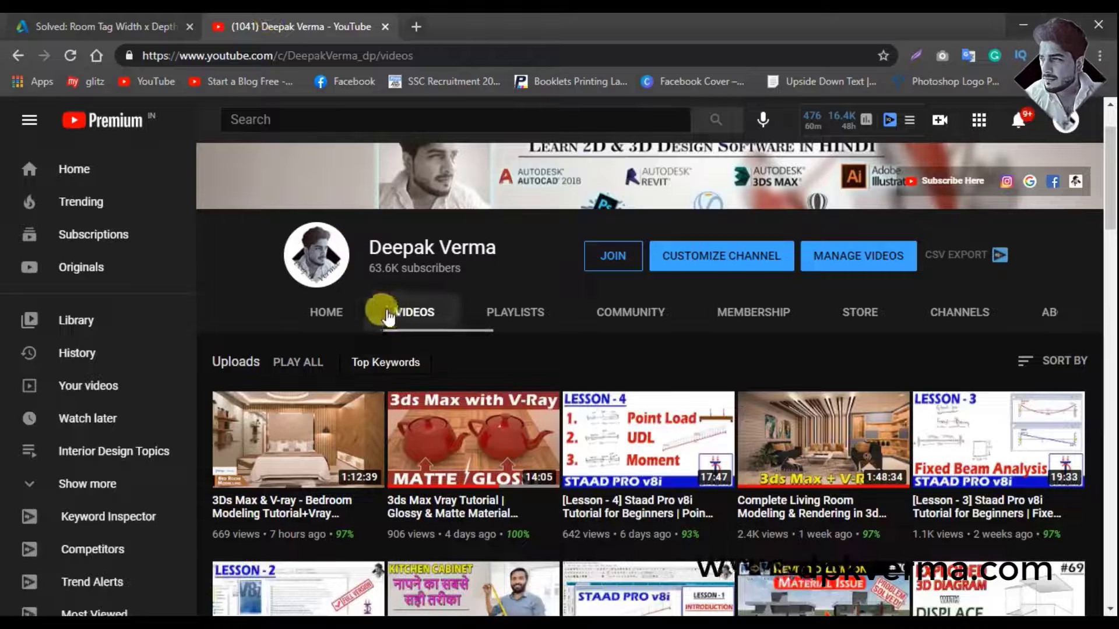
scroll(388, 318, "down", 3)
scroll(559, 283, "up", 2)
scroll(557, 285, "down", 4)
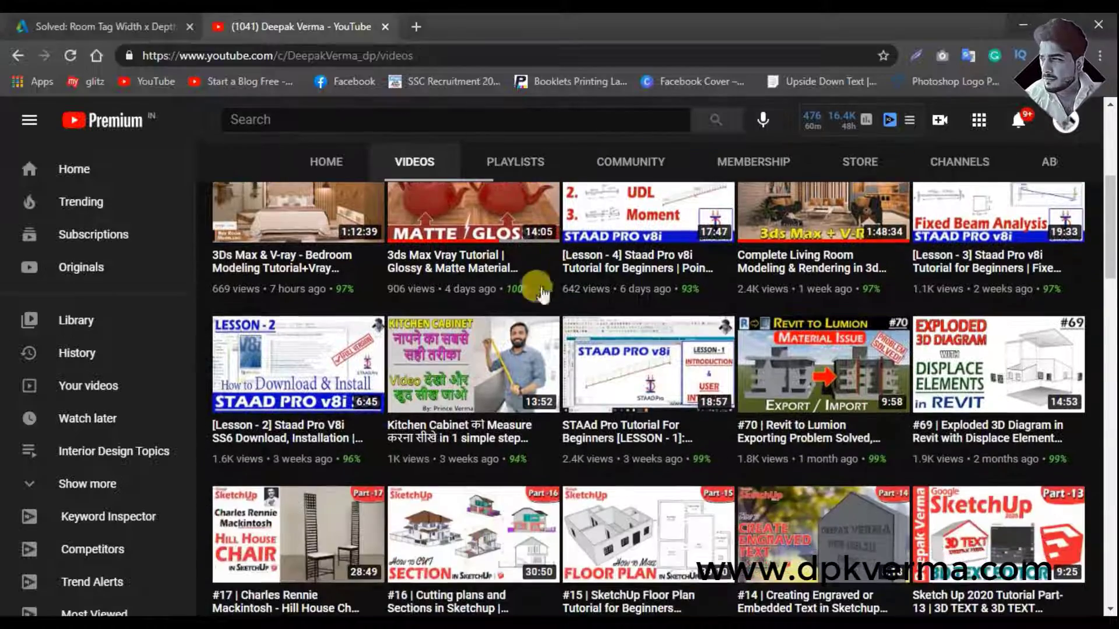
scroll(671, 288, "up", 1)
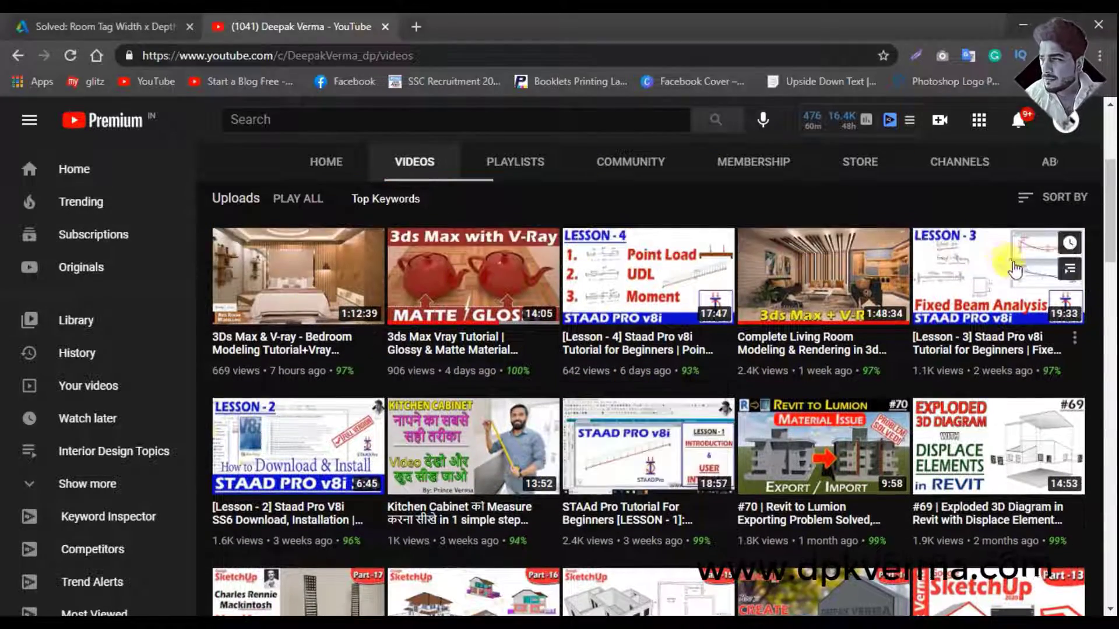
scroll(813, 306, "down", 1)
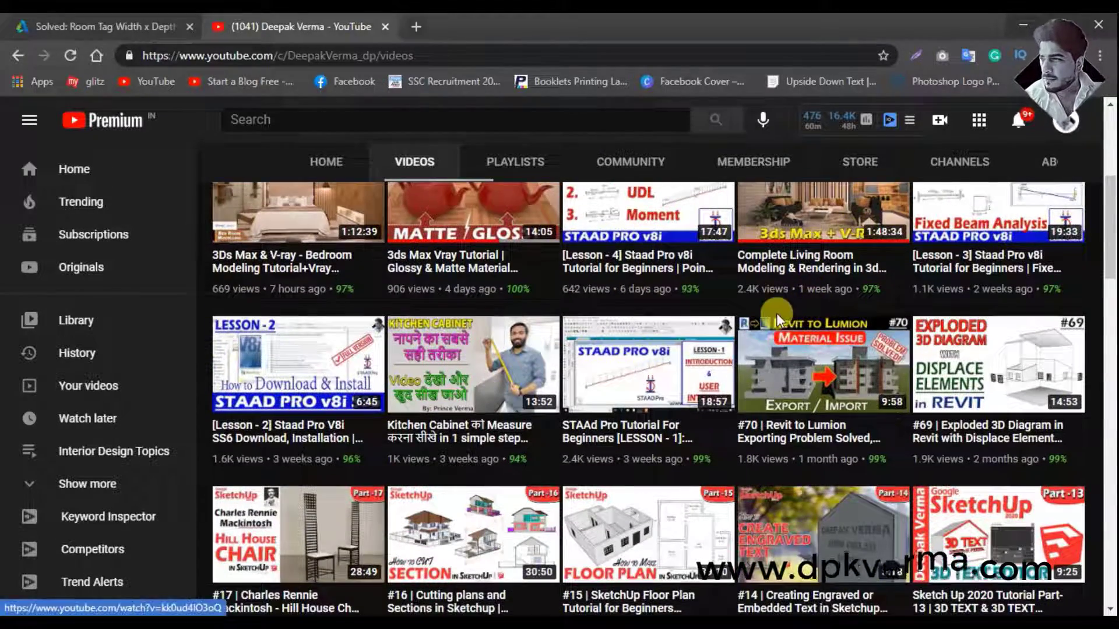
scroll(777, 313, "down", 3)
scroll(776, 313, "down", 1)
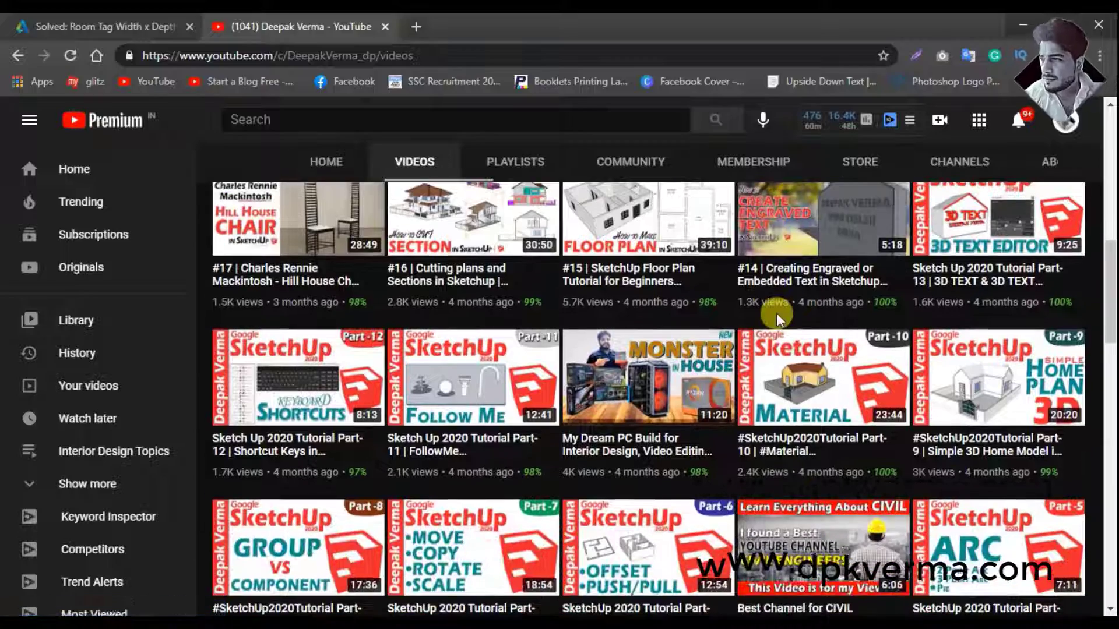
scroll(776, 313, "down", 4)
scroll(776, 313, "down", 2)
scroll(778, 320, "down", 2)
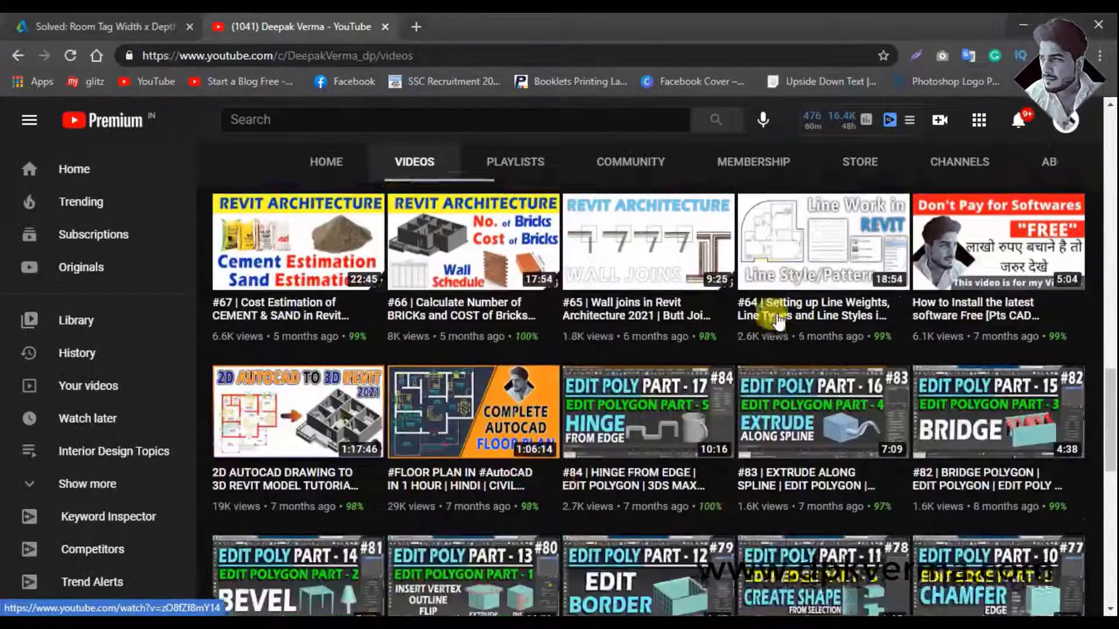
scroll(778, 320, "down", 4)
scroll(778, 320, "up", 9)
scroll(778, 320, "up", 10)
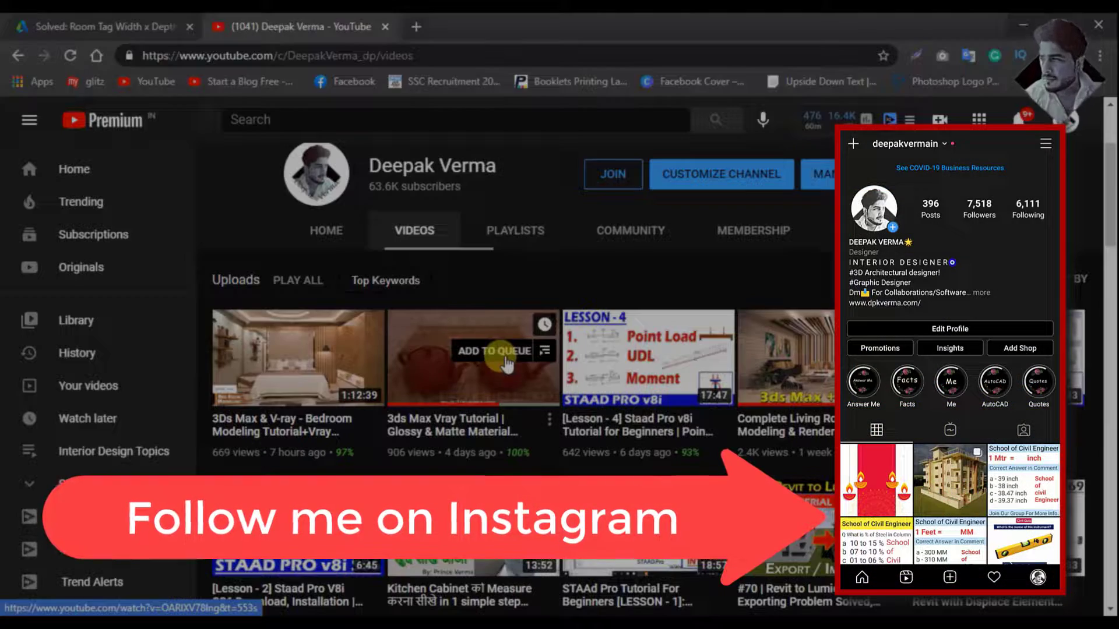
scroll(507, 361, "down", 1)
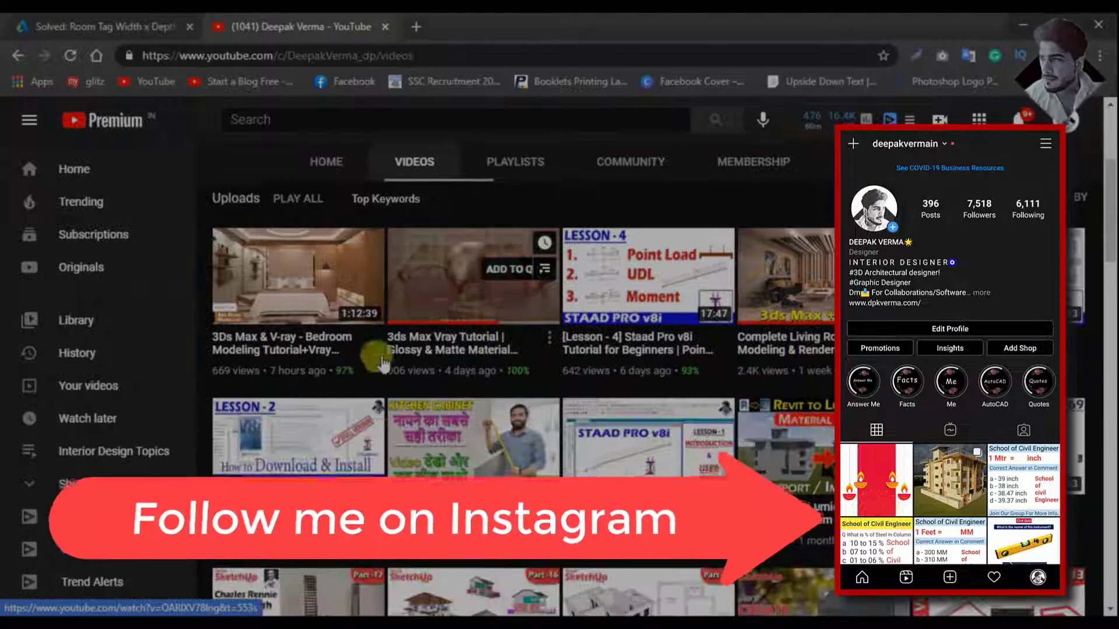